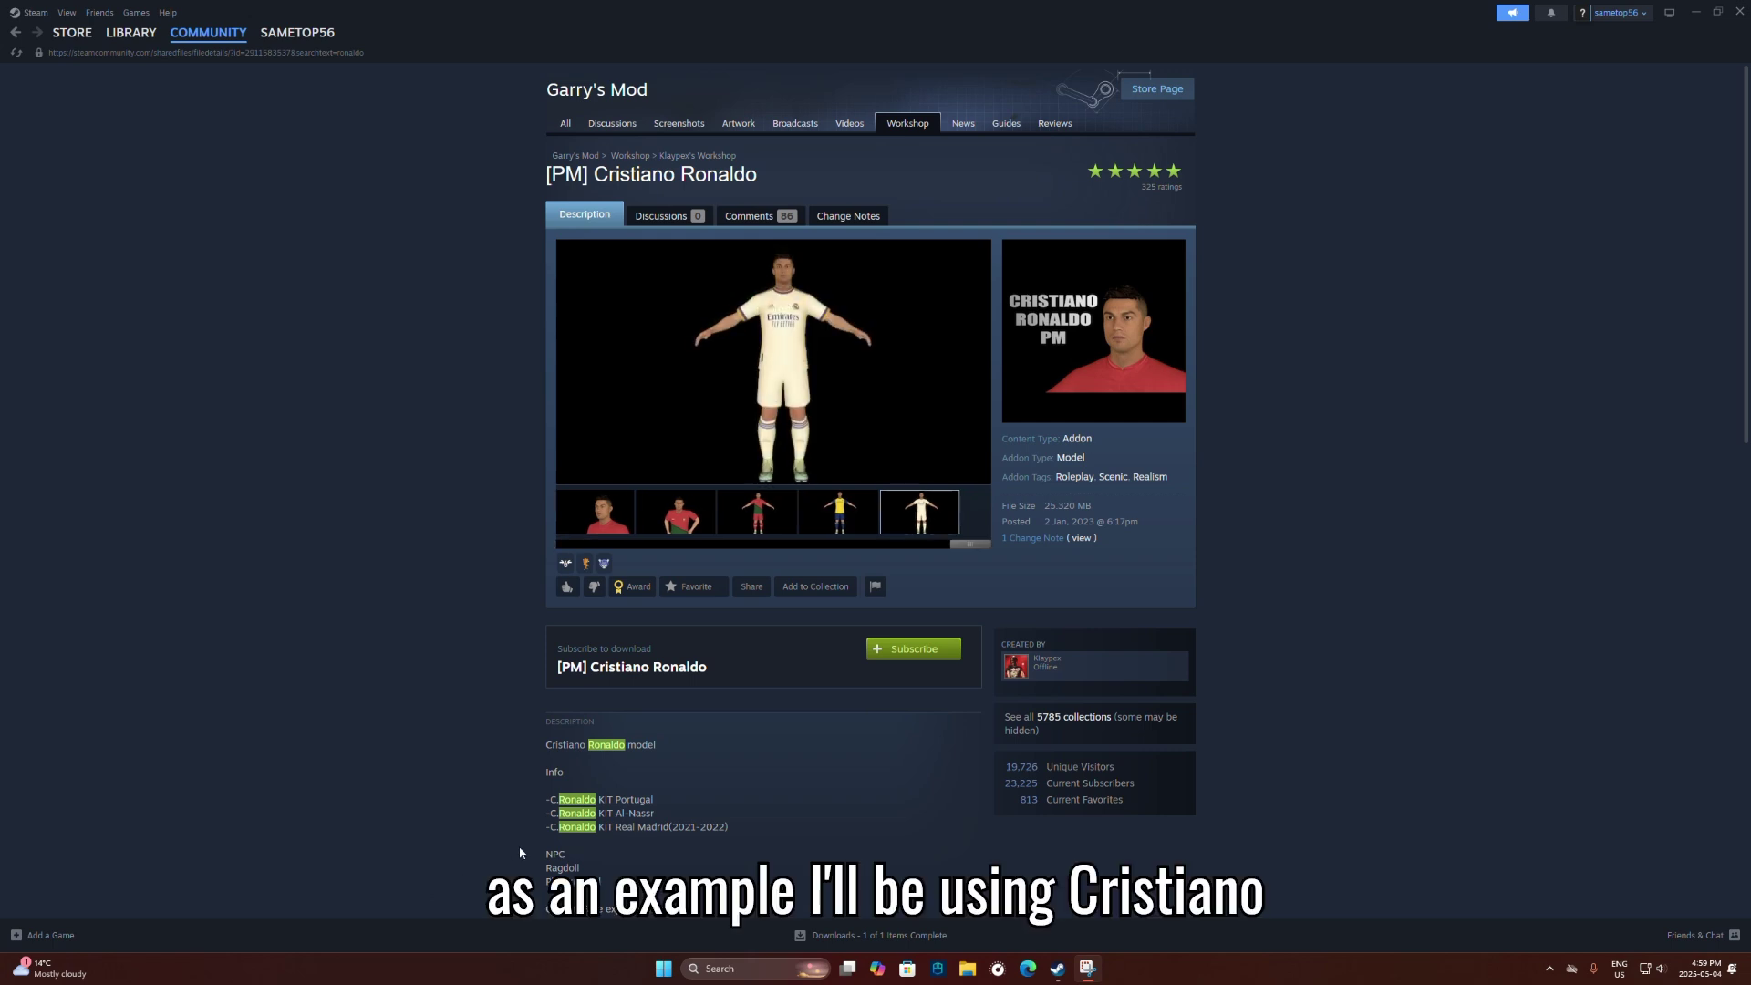
- Review the [PM] Cristiano Ronaldo Workshop page, then subscribe to the addon
{"action": "left_click_drag", "start_coordinate": [590, 666], "coordinate": [693, 660]}
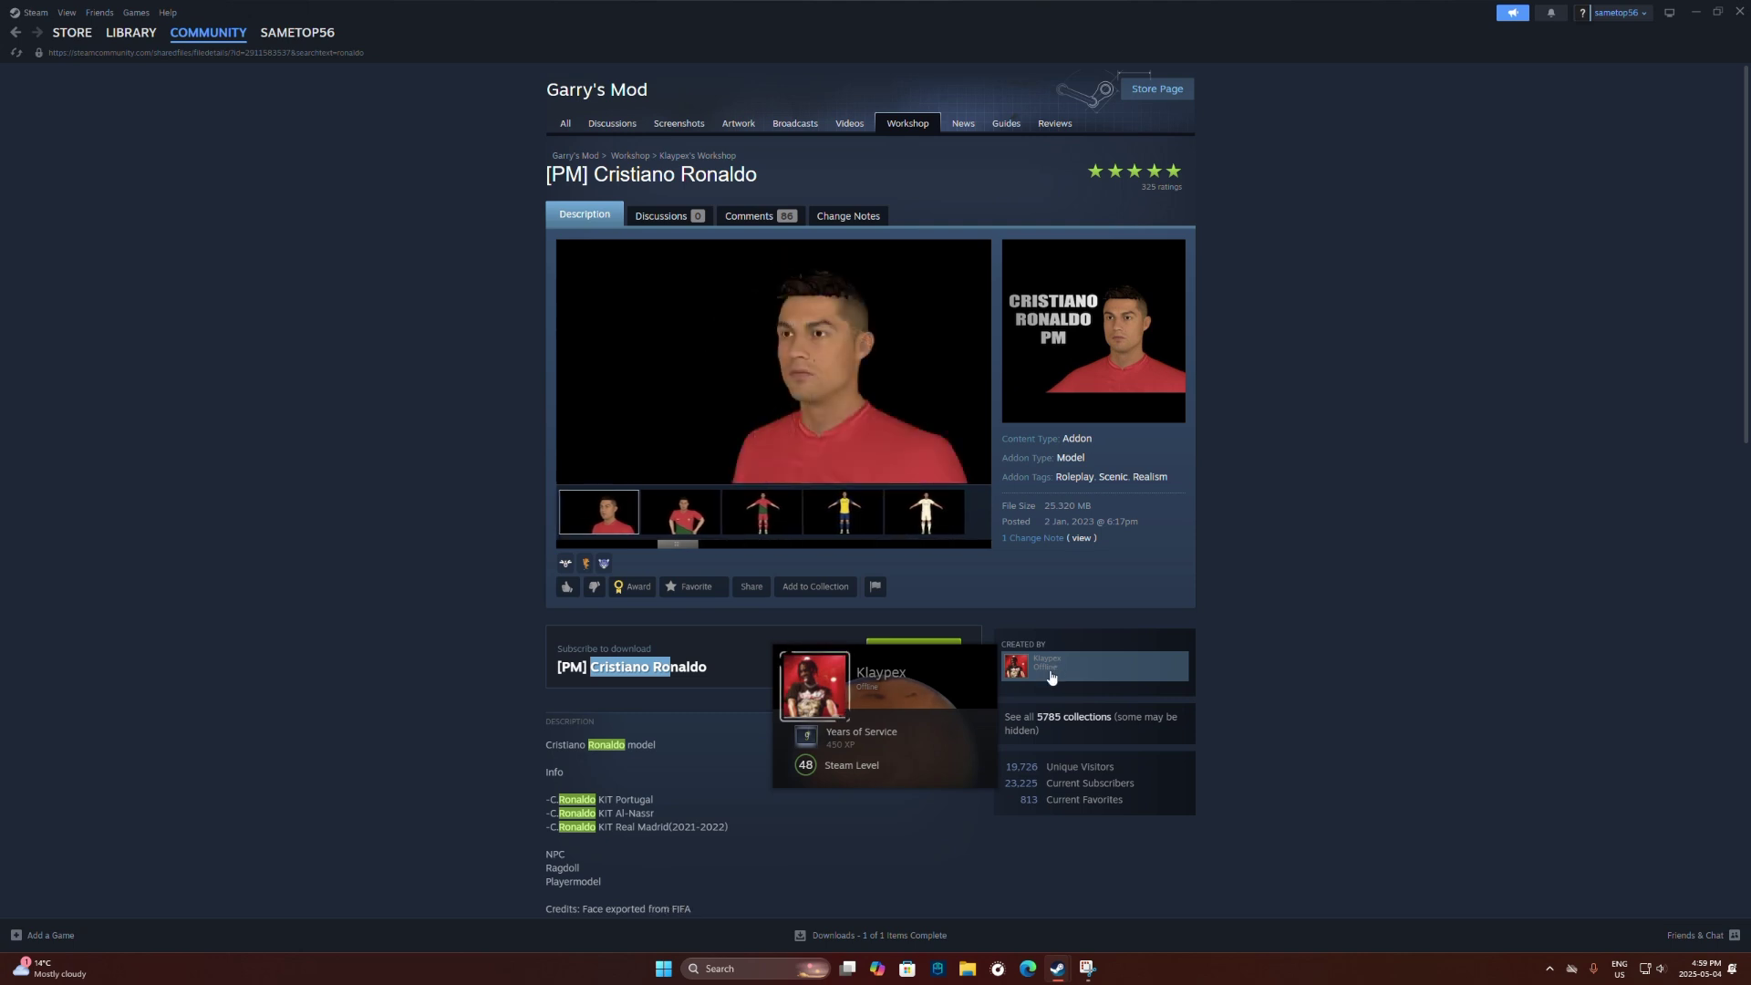
{"action": "left_click", "coordinate": [959, 831]}
{"action": "scroll", "coordinate": [575, 744], "scroll_direction": "down", "scroll_amount": 2}
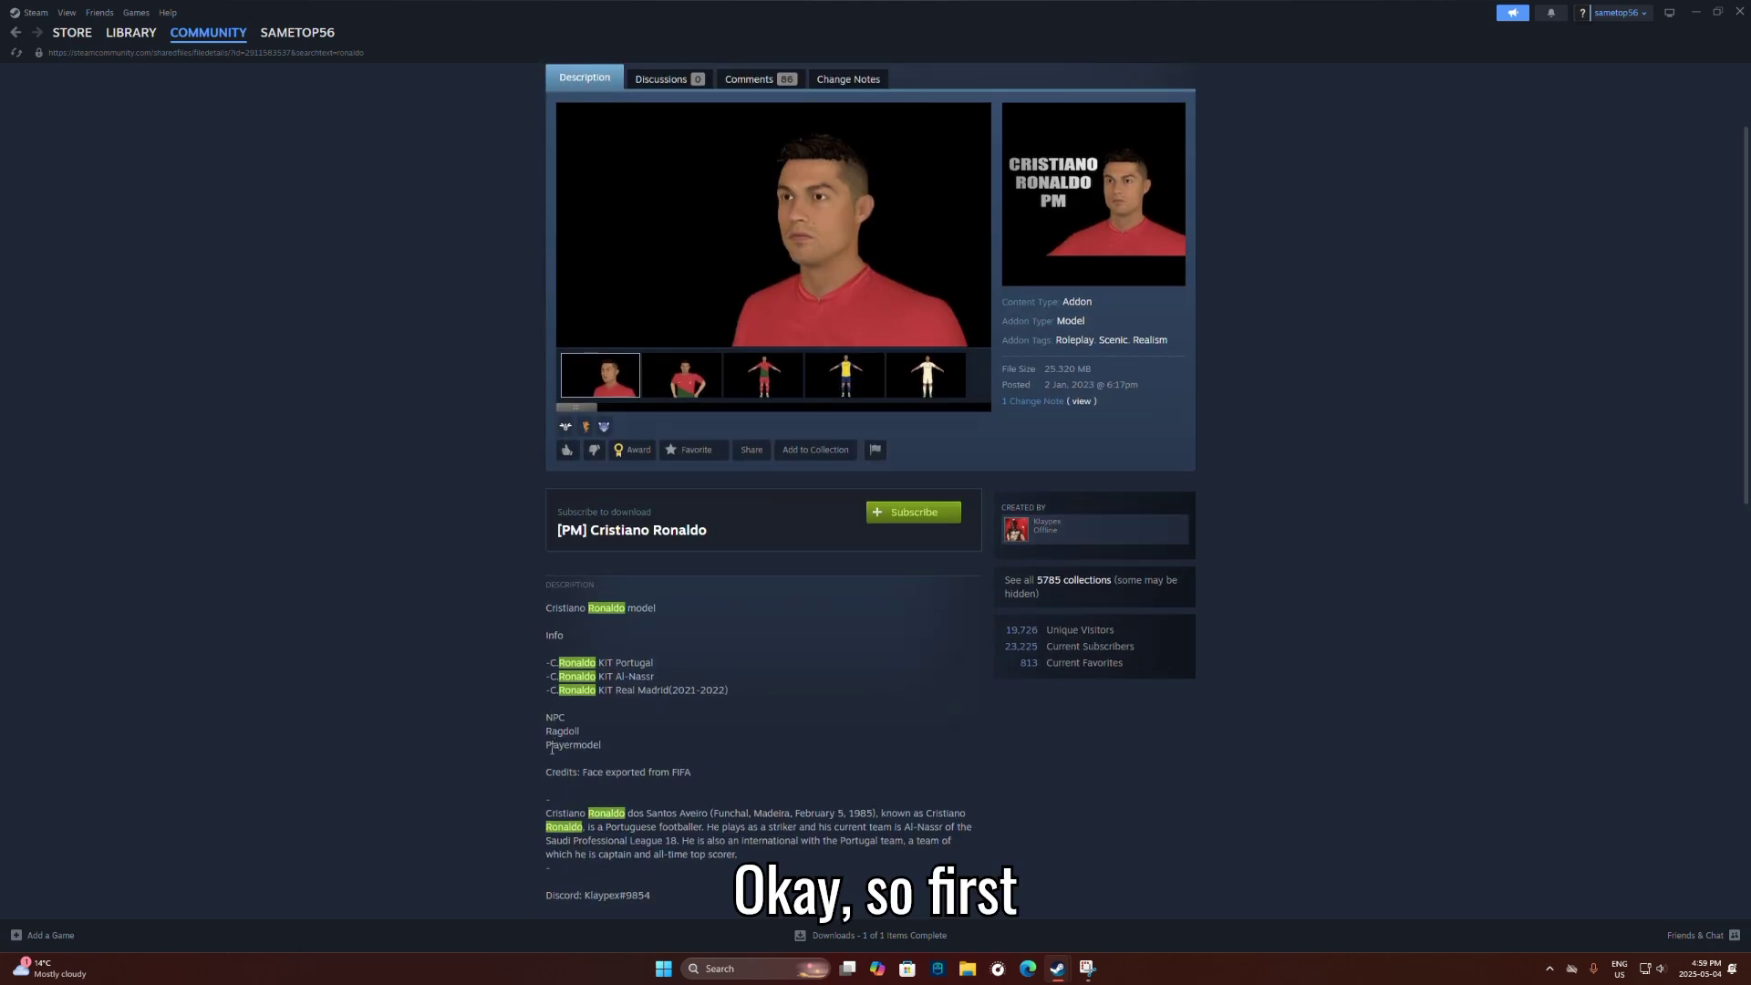
{"action": "scroll", "coordinate": [552, 748], "scroll_direction": "down", "scroll_amount": 4}
{"action": "scroll", "coordinate": [921, 363], "scroll_direction": "up", "scroll_amount": 2}
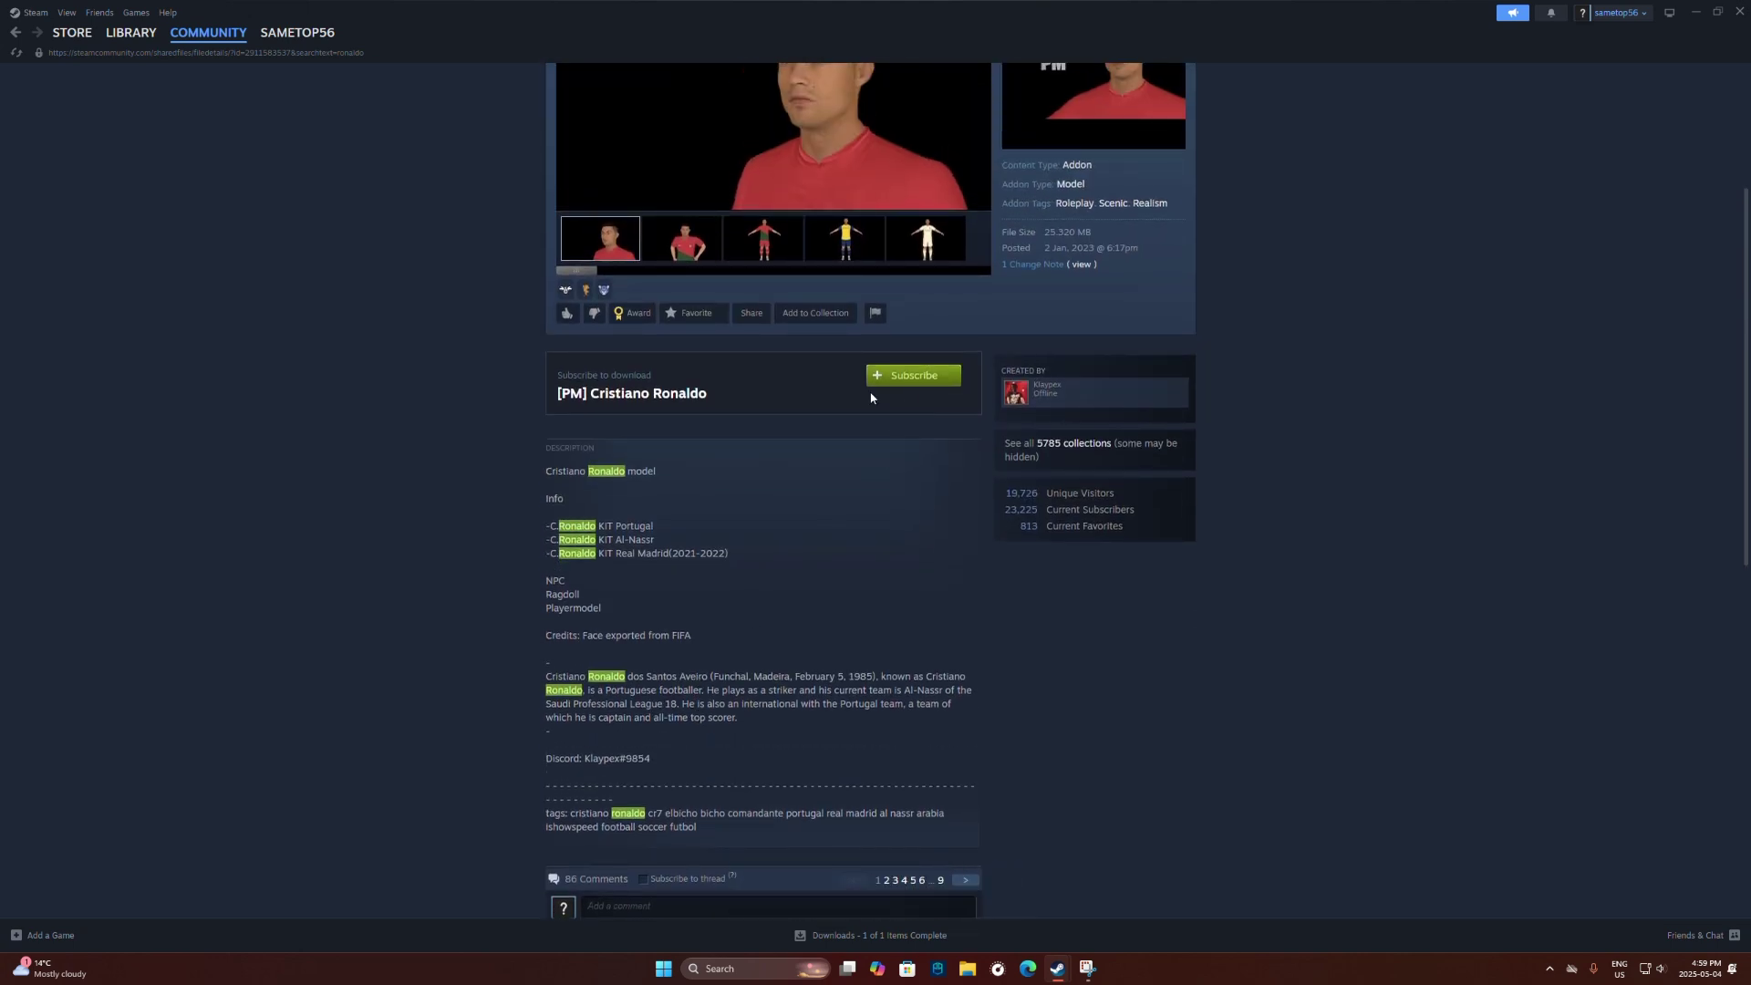
{"action": "scroll", "coordinate": [871, 397], "scroll_direction": "up", "scroll_amount": 4}
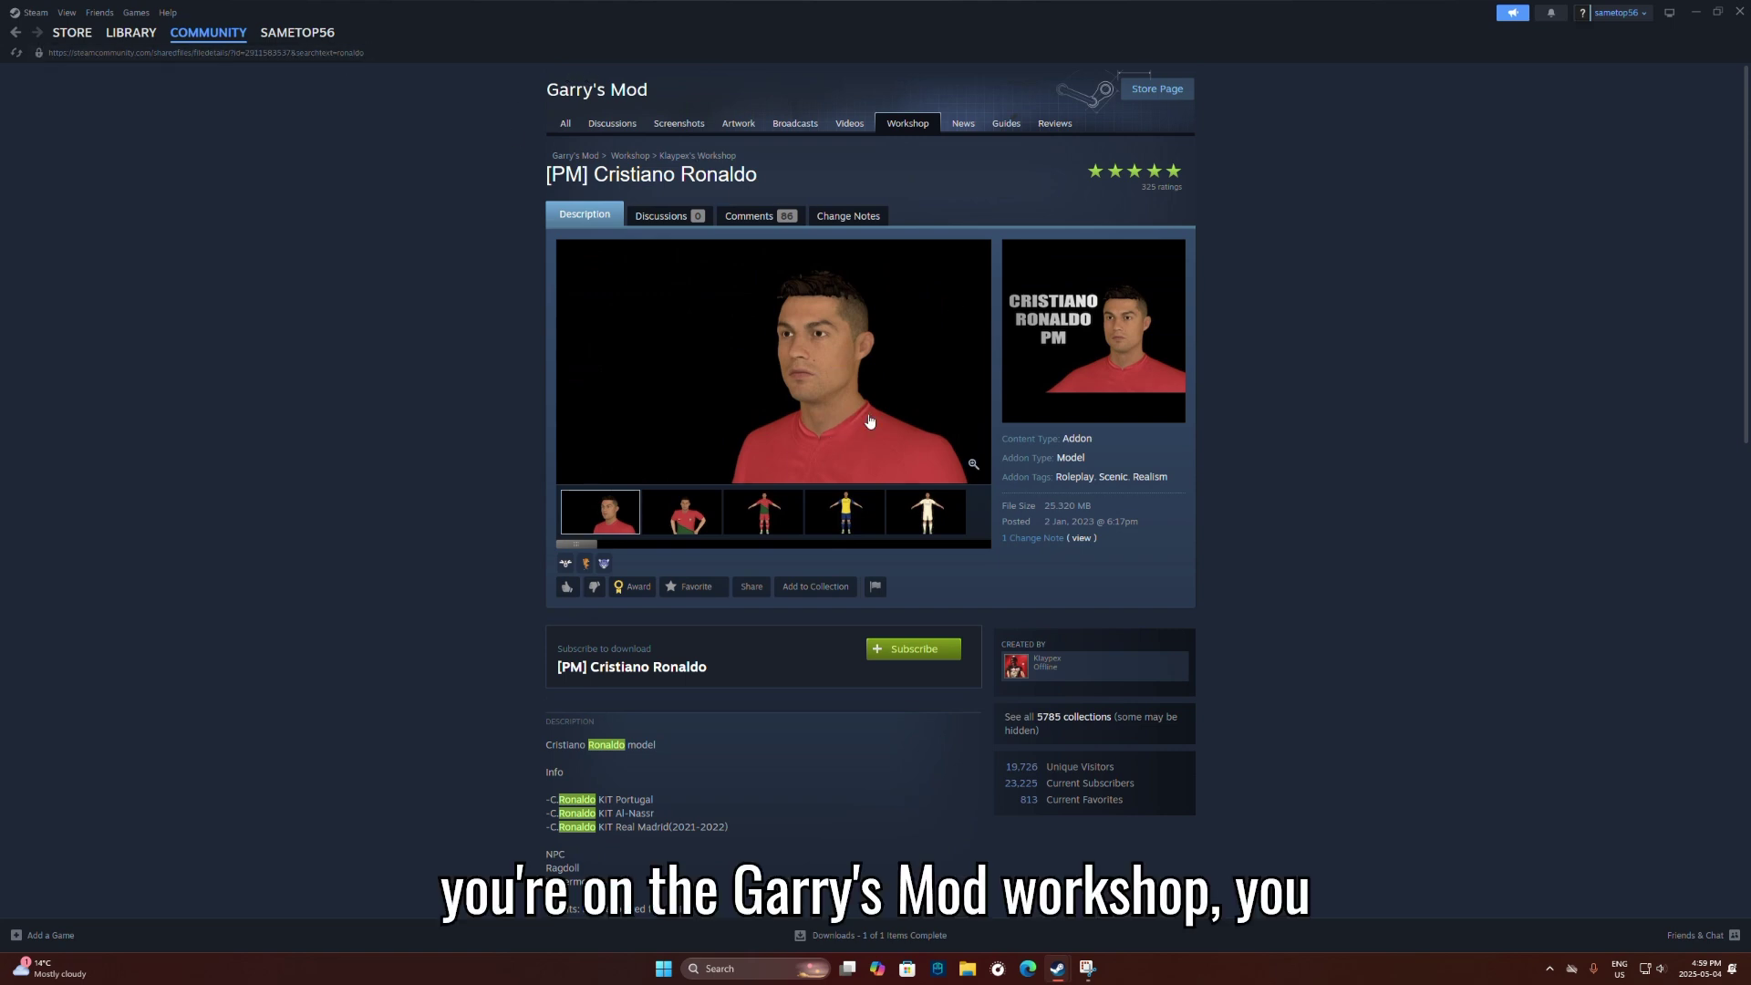
{"action": "left_click", "coordinate": [937, 656]}
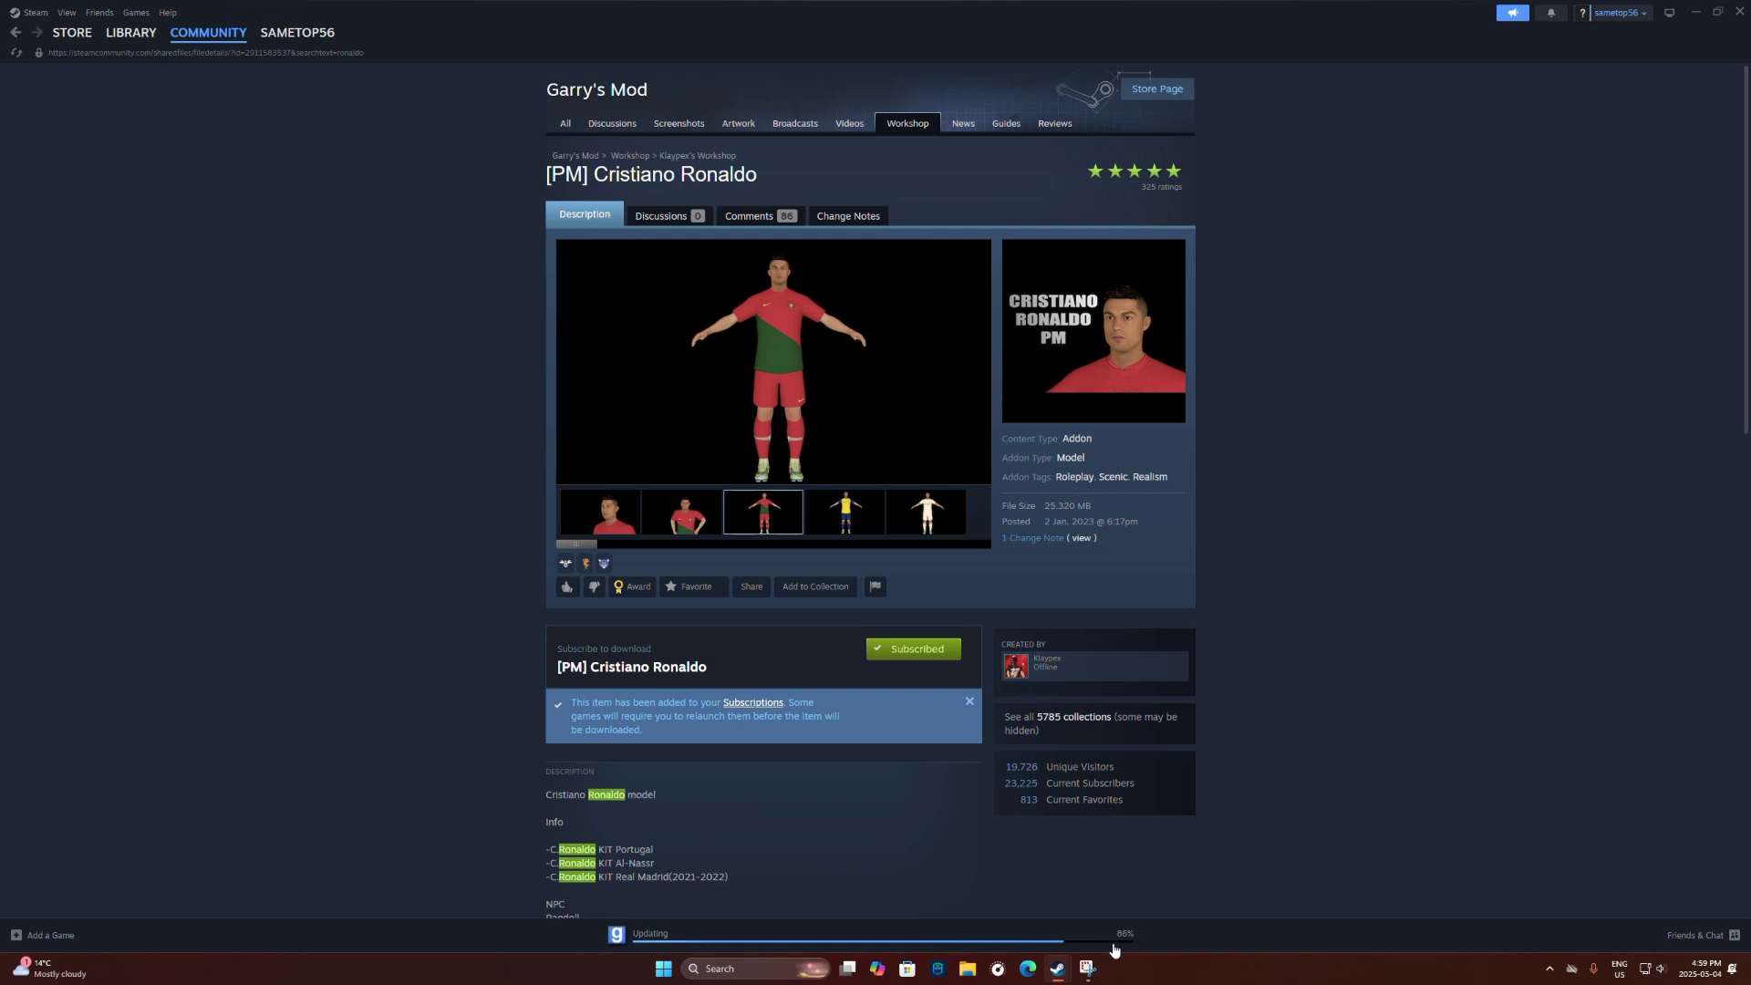
- Open File Explorer and browse to C:\Program Files (x86)\Steam\steamapps
{"action": "left_click", "coordinate": [968, 970]}
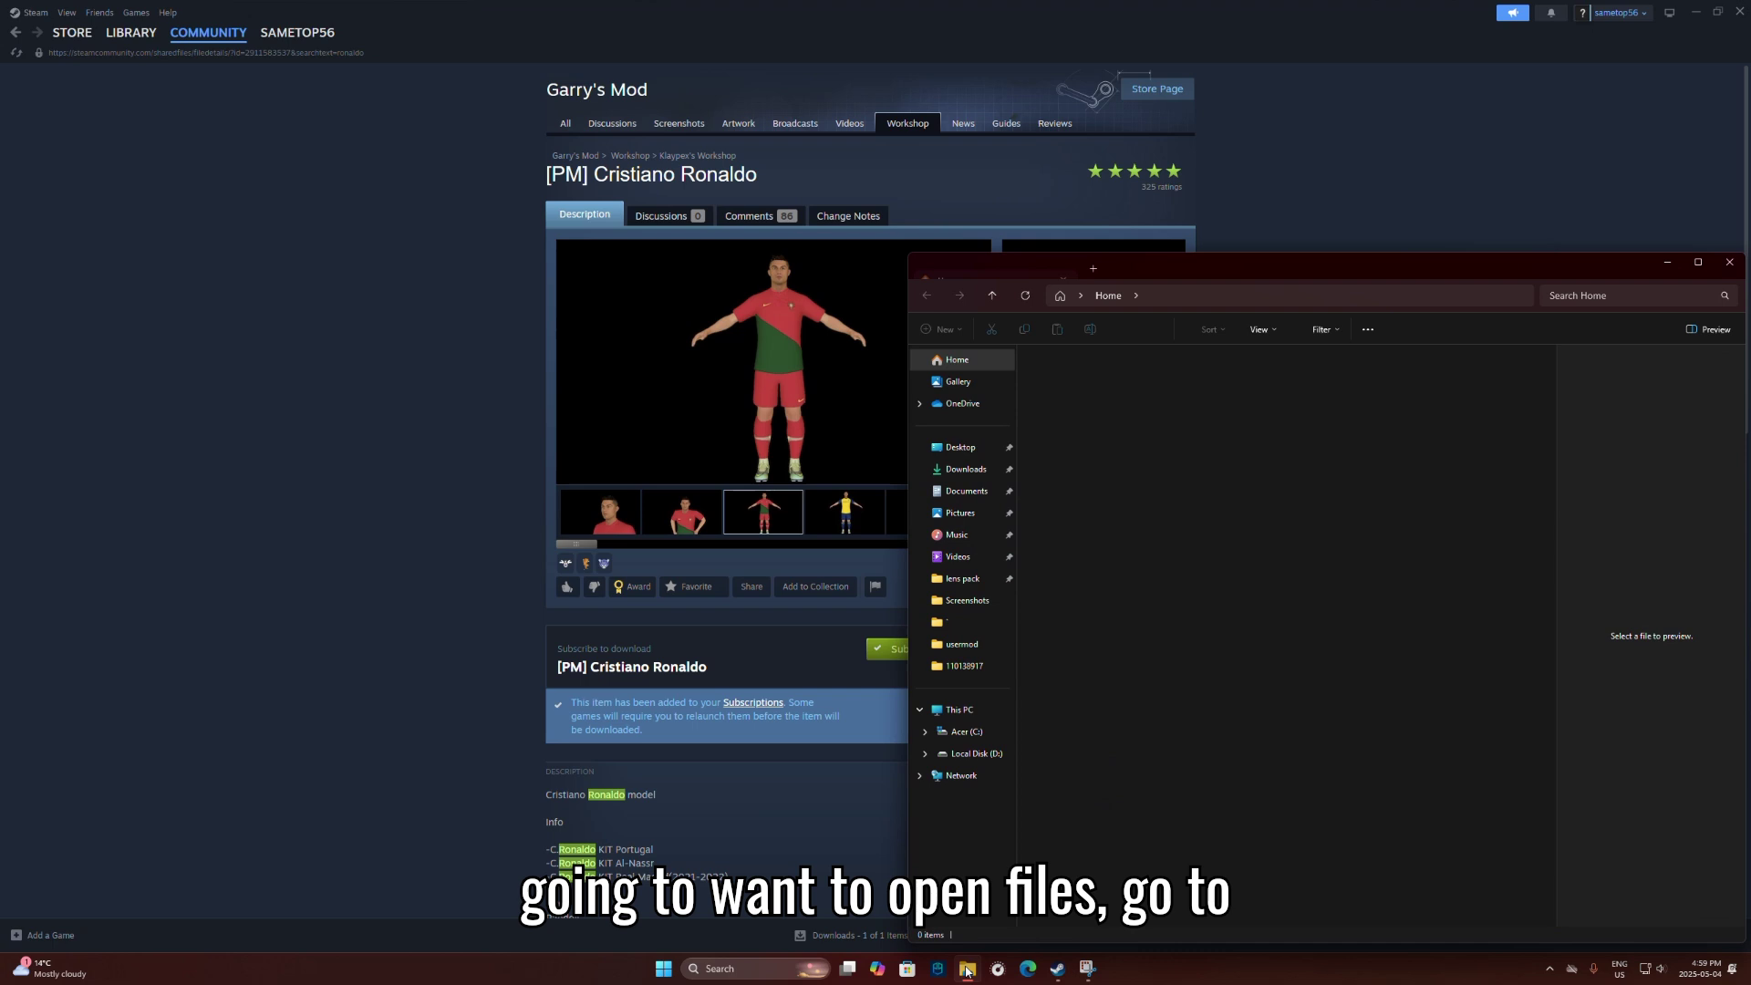
{"action": "left_click", "coordinate": [985, 706]}
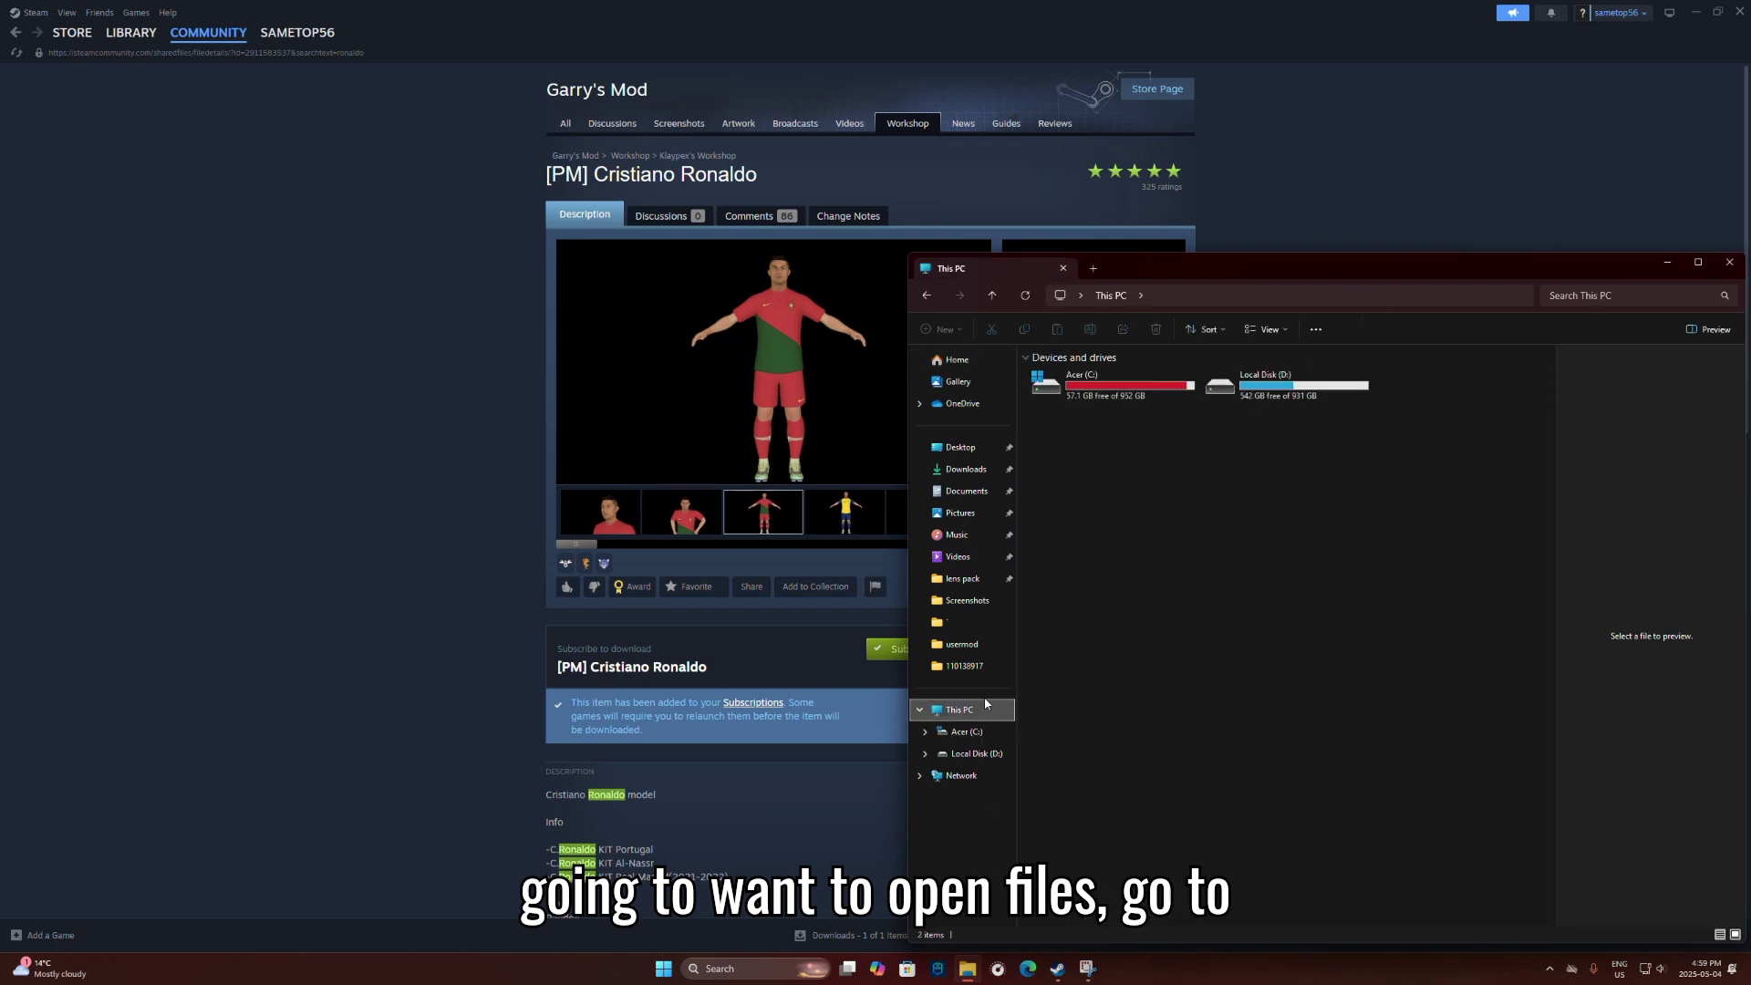
{"action": "left_click", "coordinate": [1149, 387]}
{"action": "double_click", "coordinate": [1147, 376]}
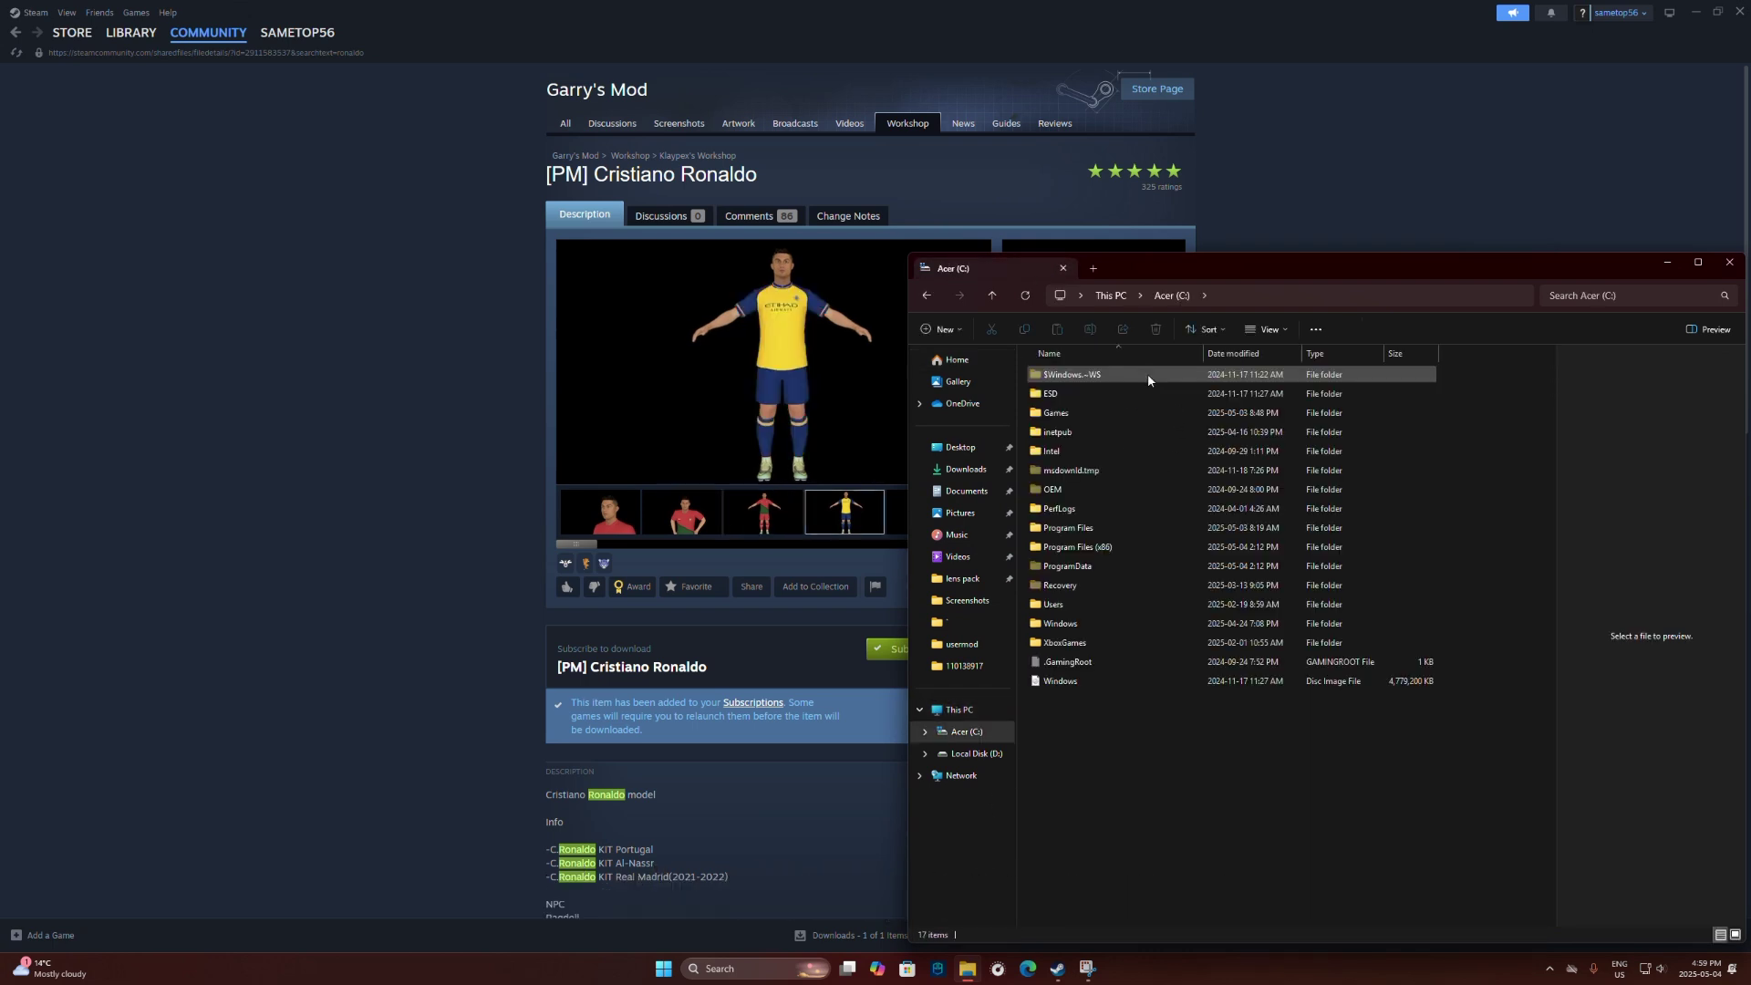
{"action": "double_click", "coordinate": [1094, 550]}
{"action": "double_click", "coordinate": [1090, 775]}
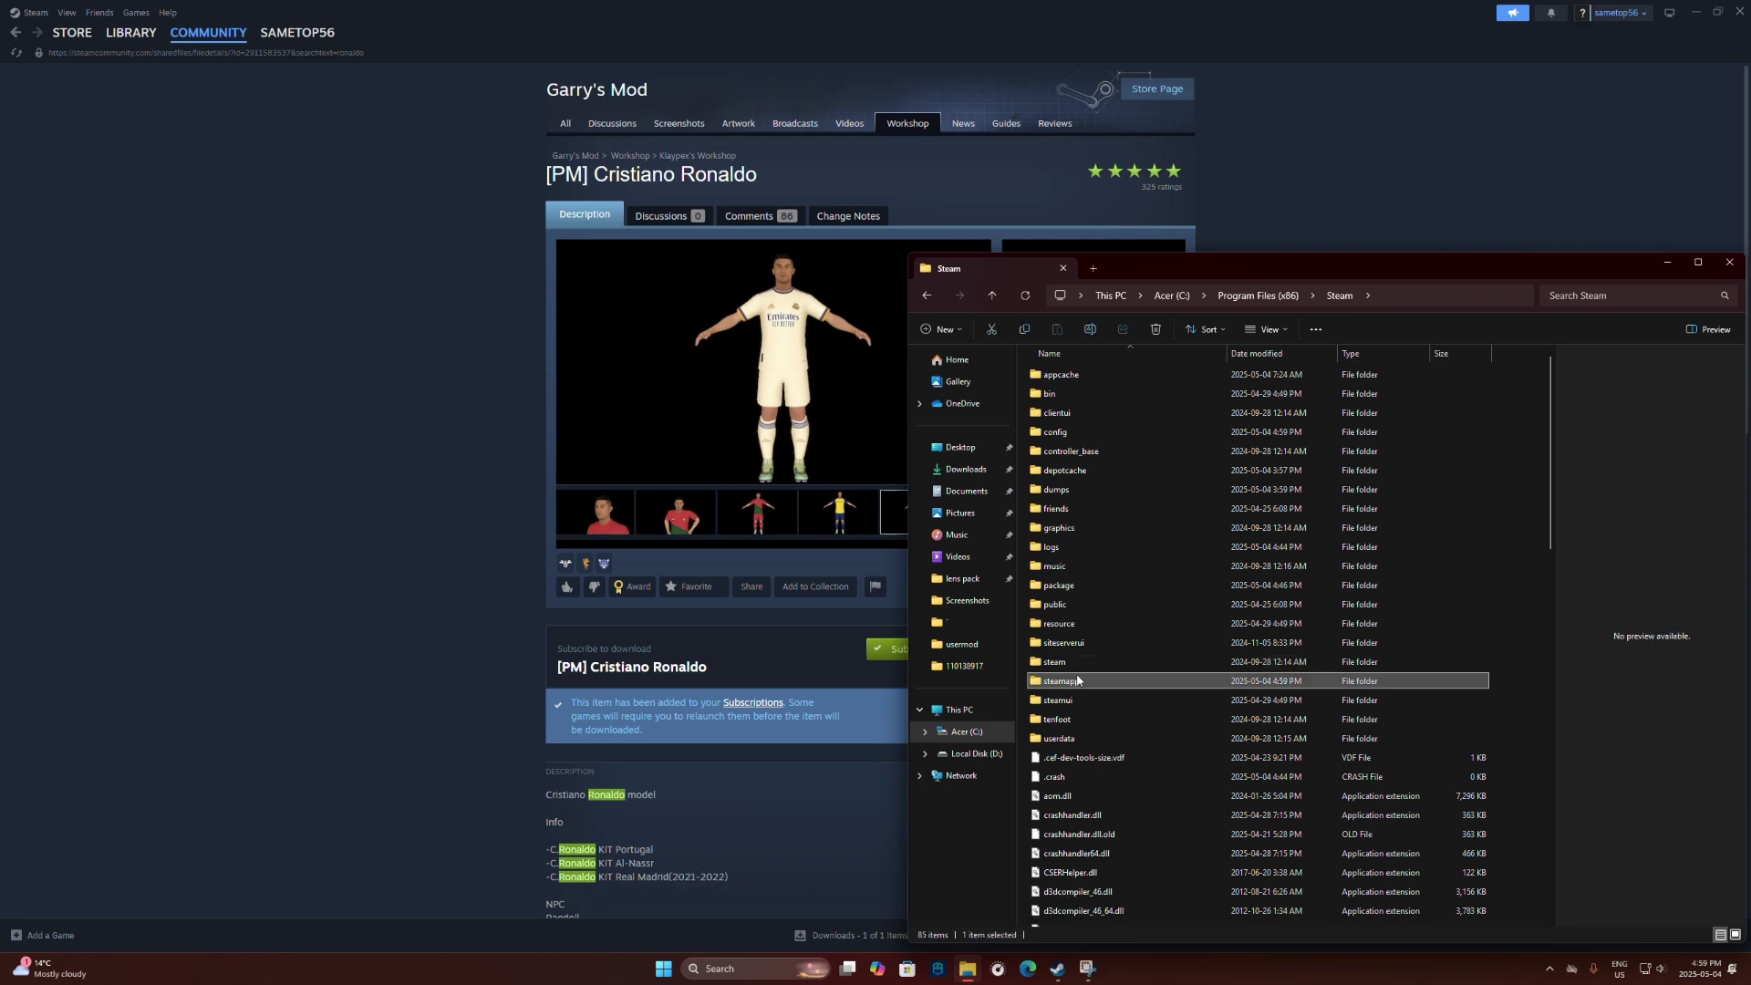
{"action": "double_click", "coordinate": [1063, 681]}
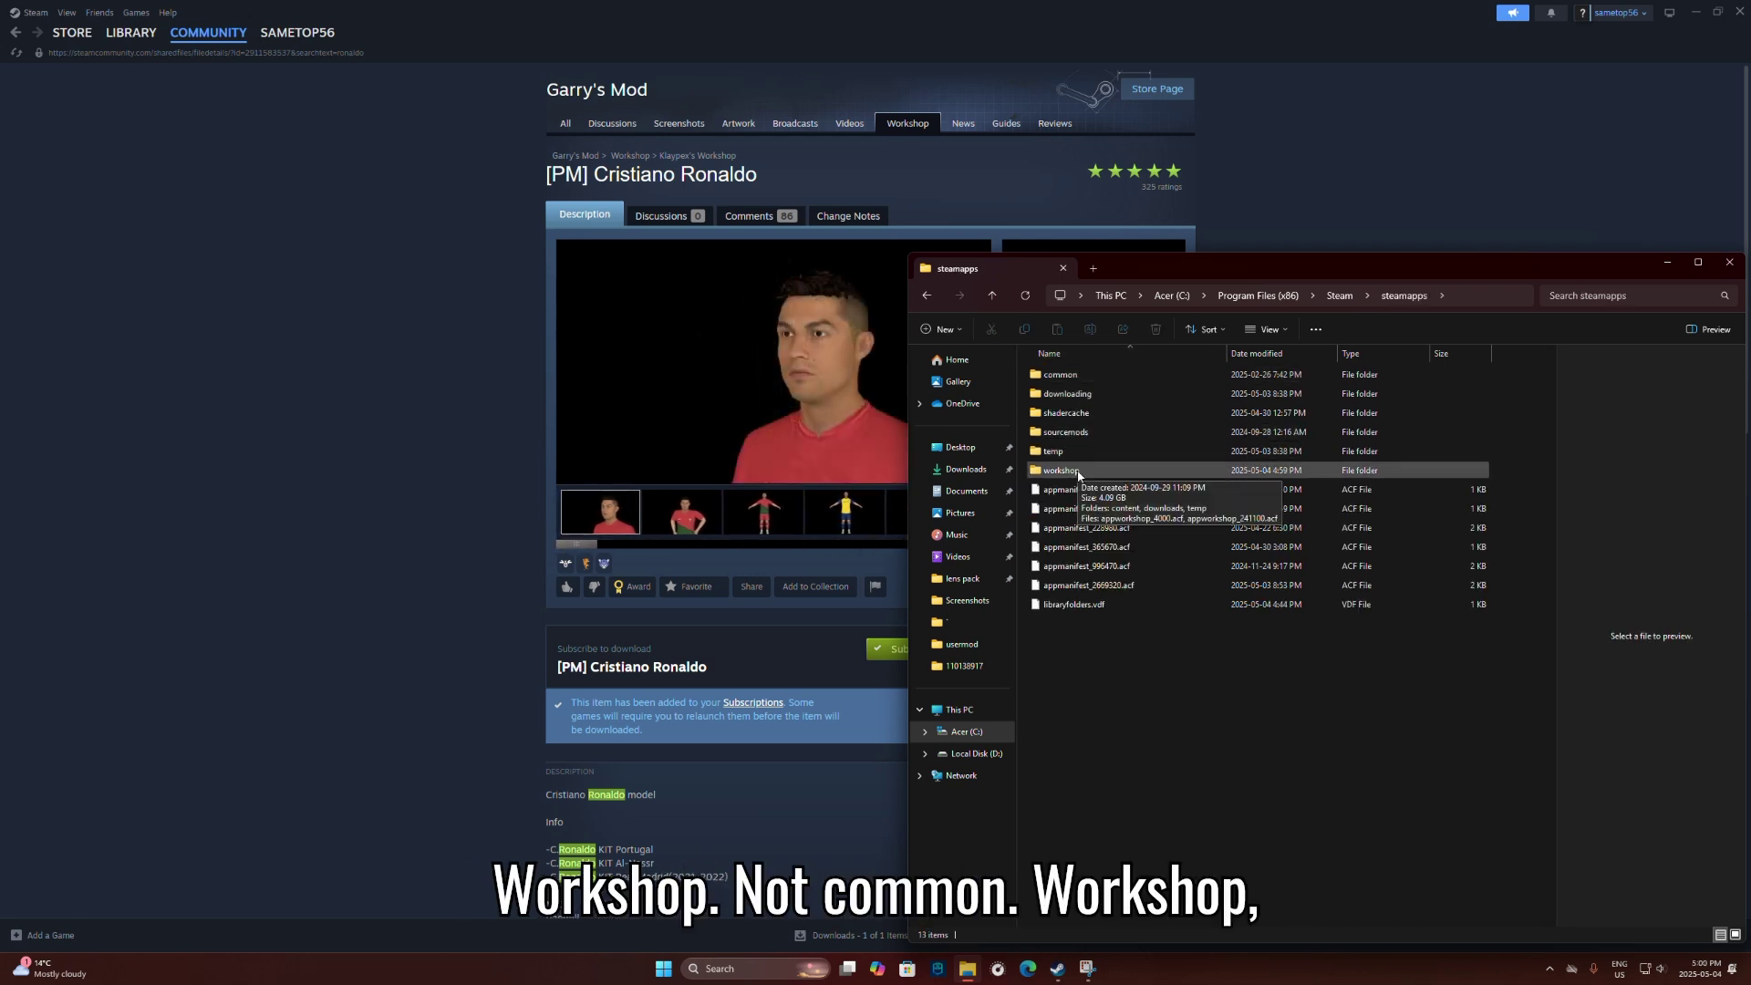
{"action": "left_click", "coordinate": [1094, 471]}
{"action": "double_click", "coordinate": [1094, 470]}
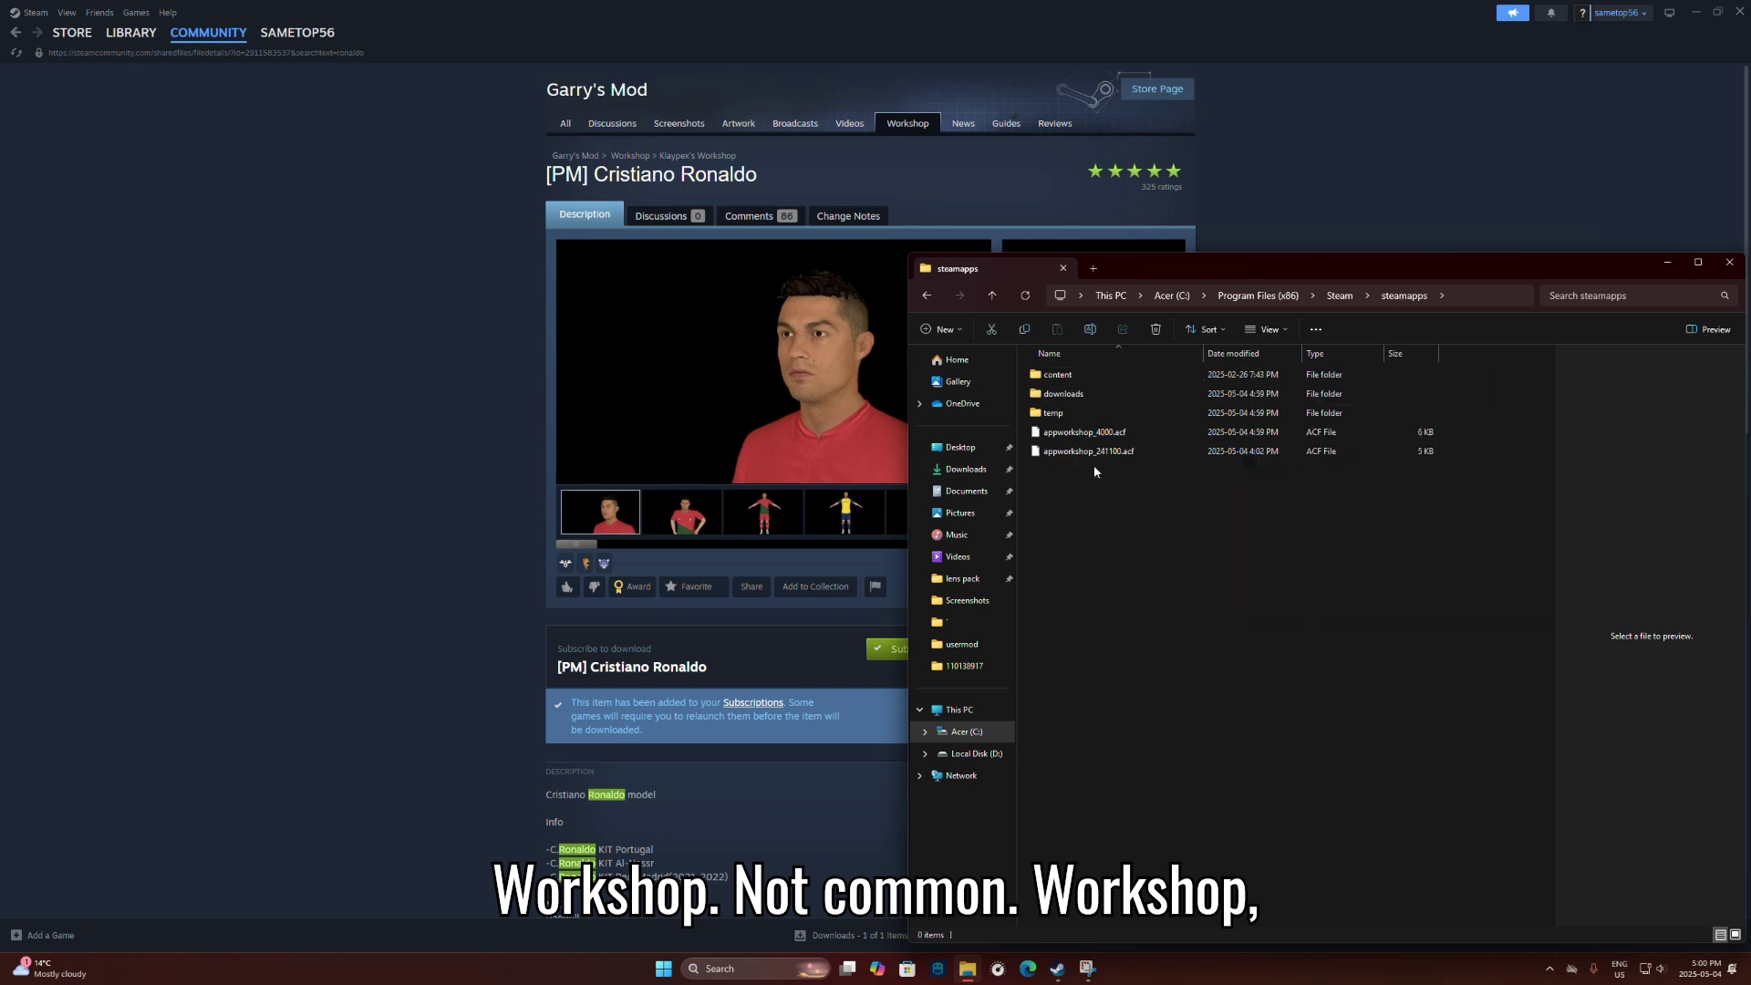
{"action": "double_click", "coordinate": [1069, 377]}
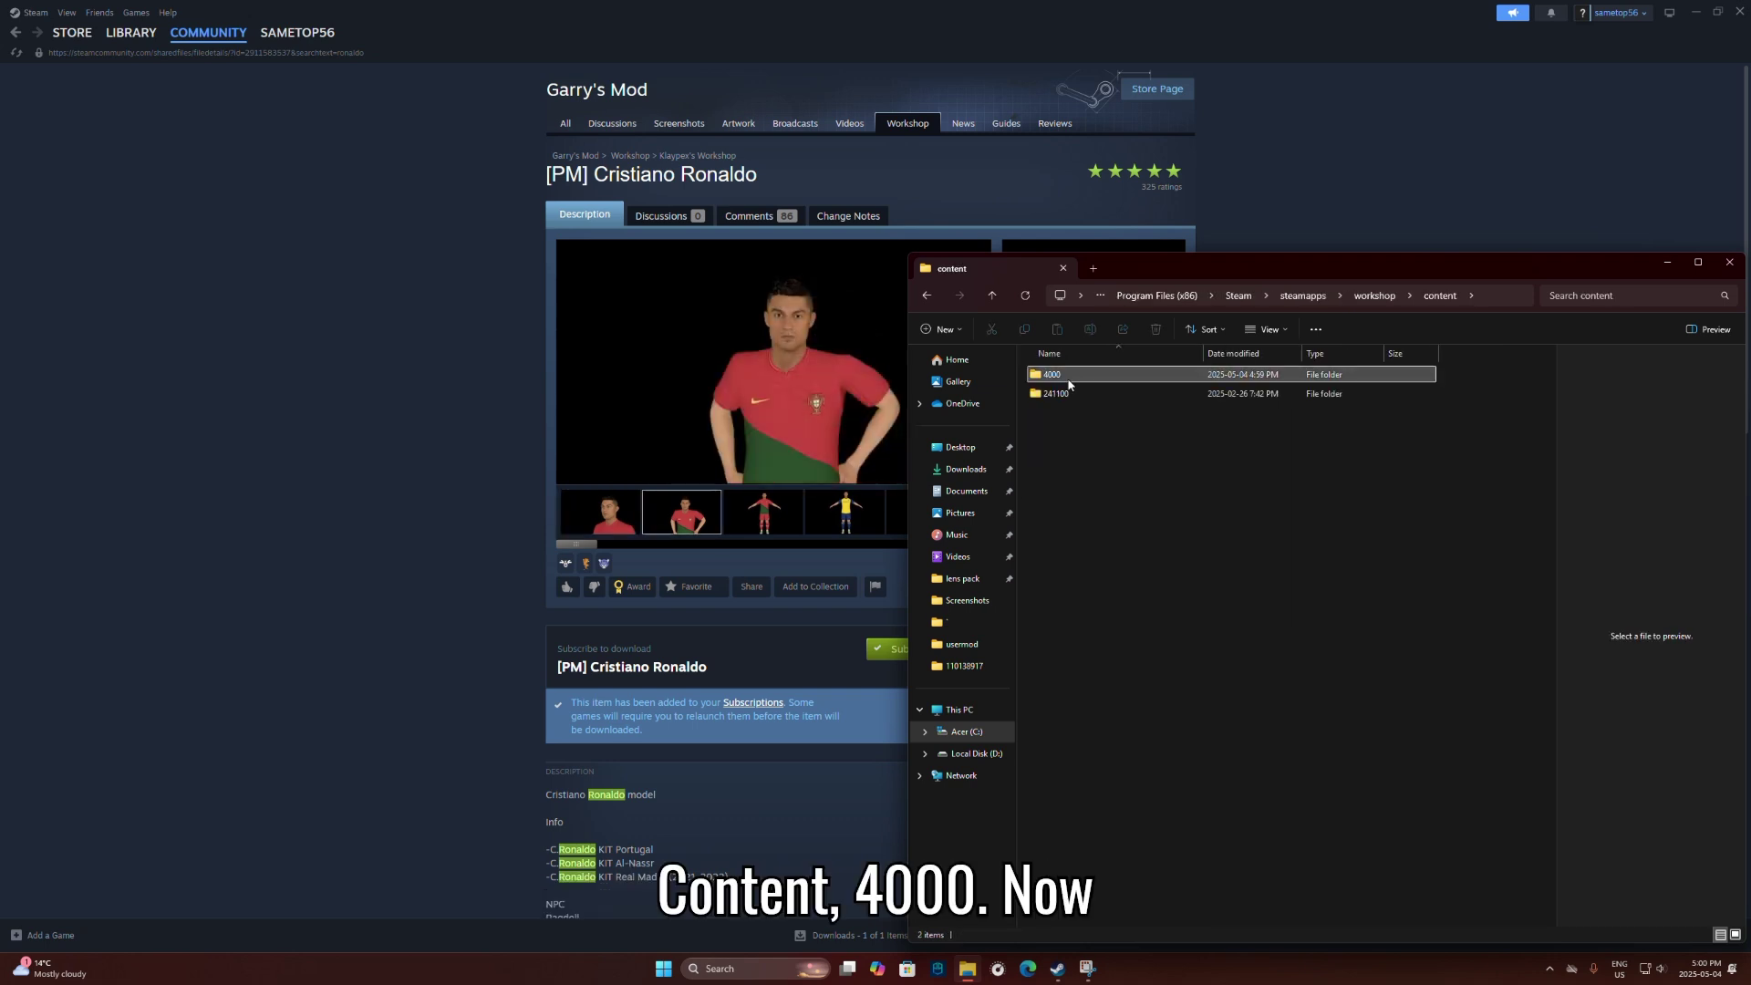
{"action": "double_click", "coordinate": [1069, 383]}
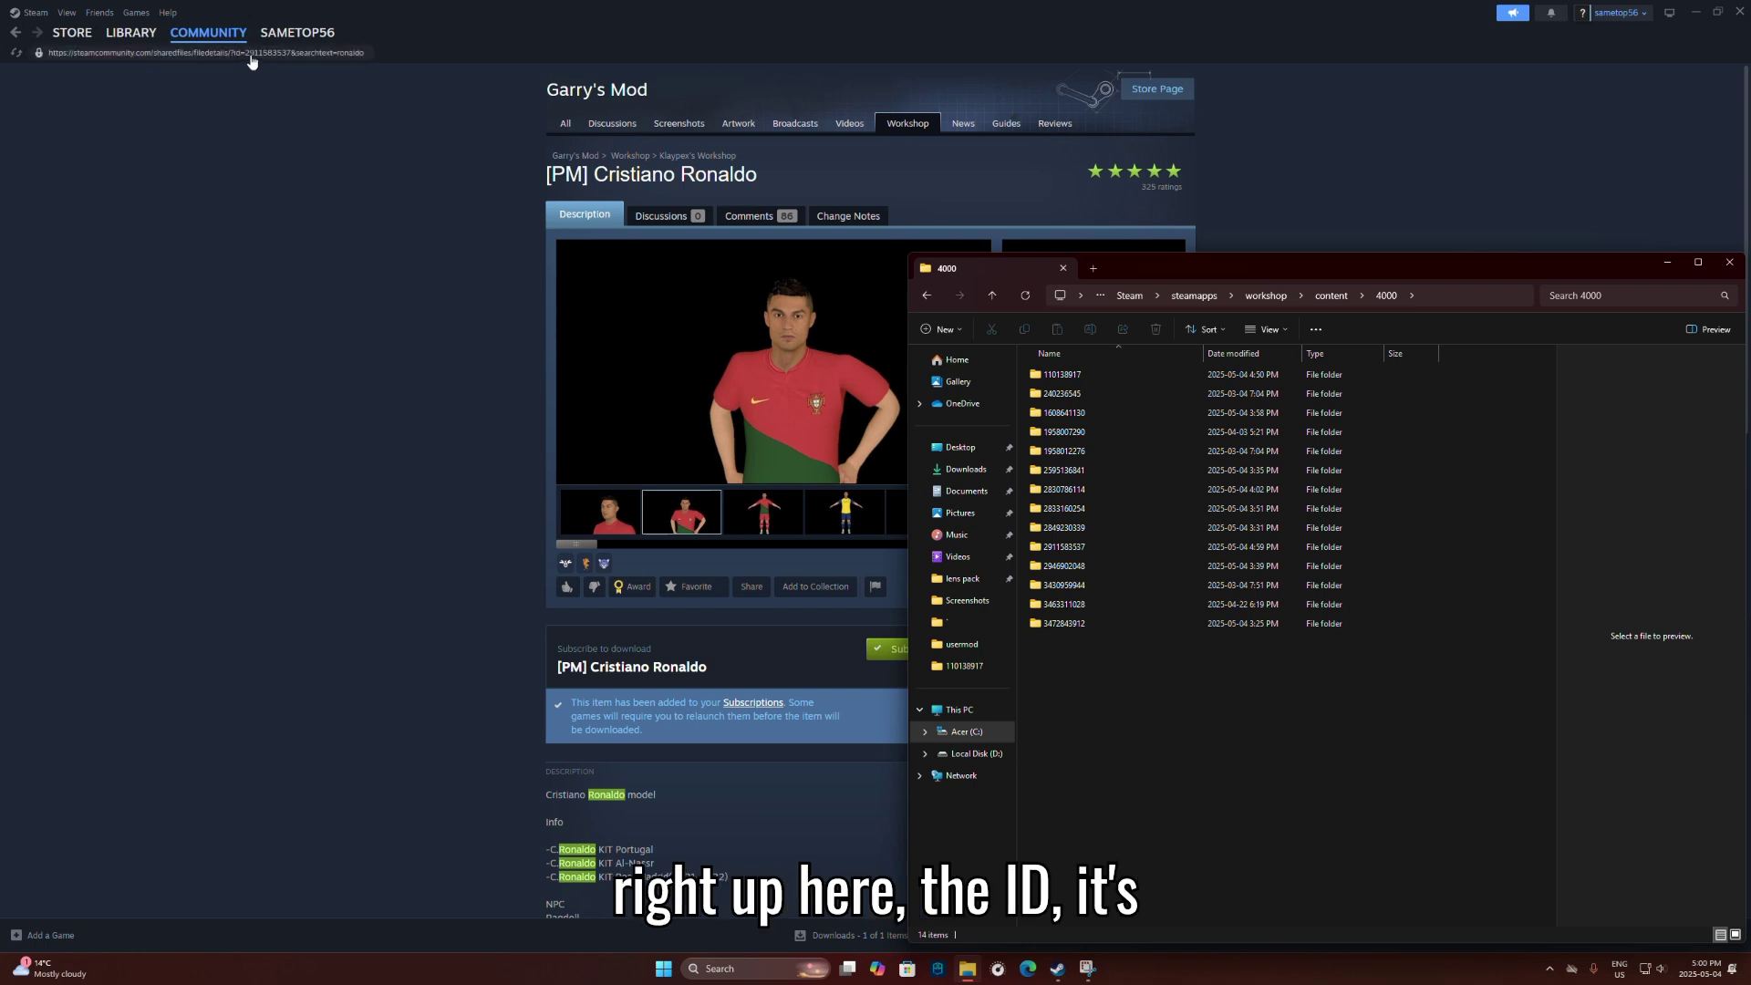
{"action": "double_click", "coordinate": [1063, 546]}
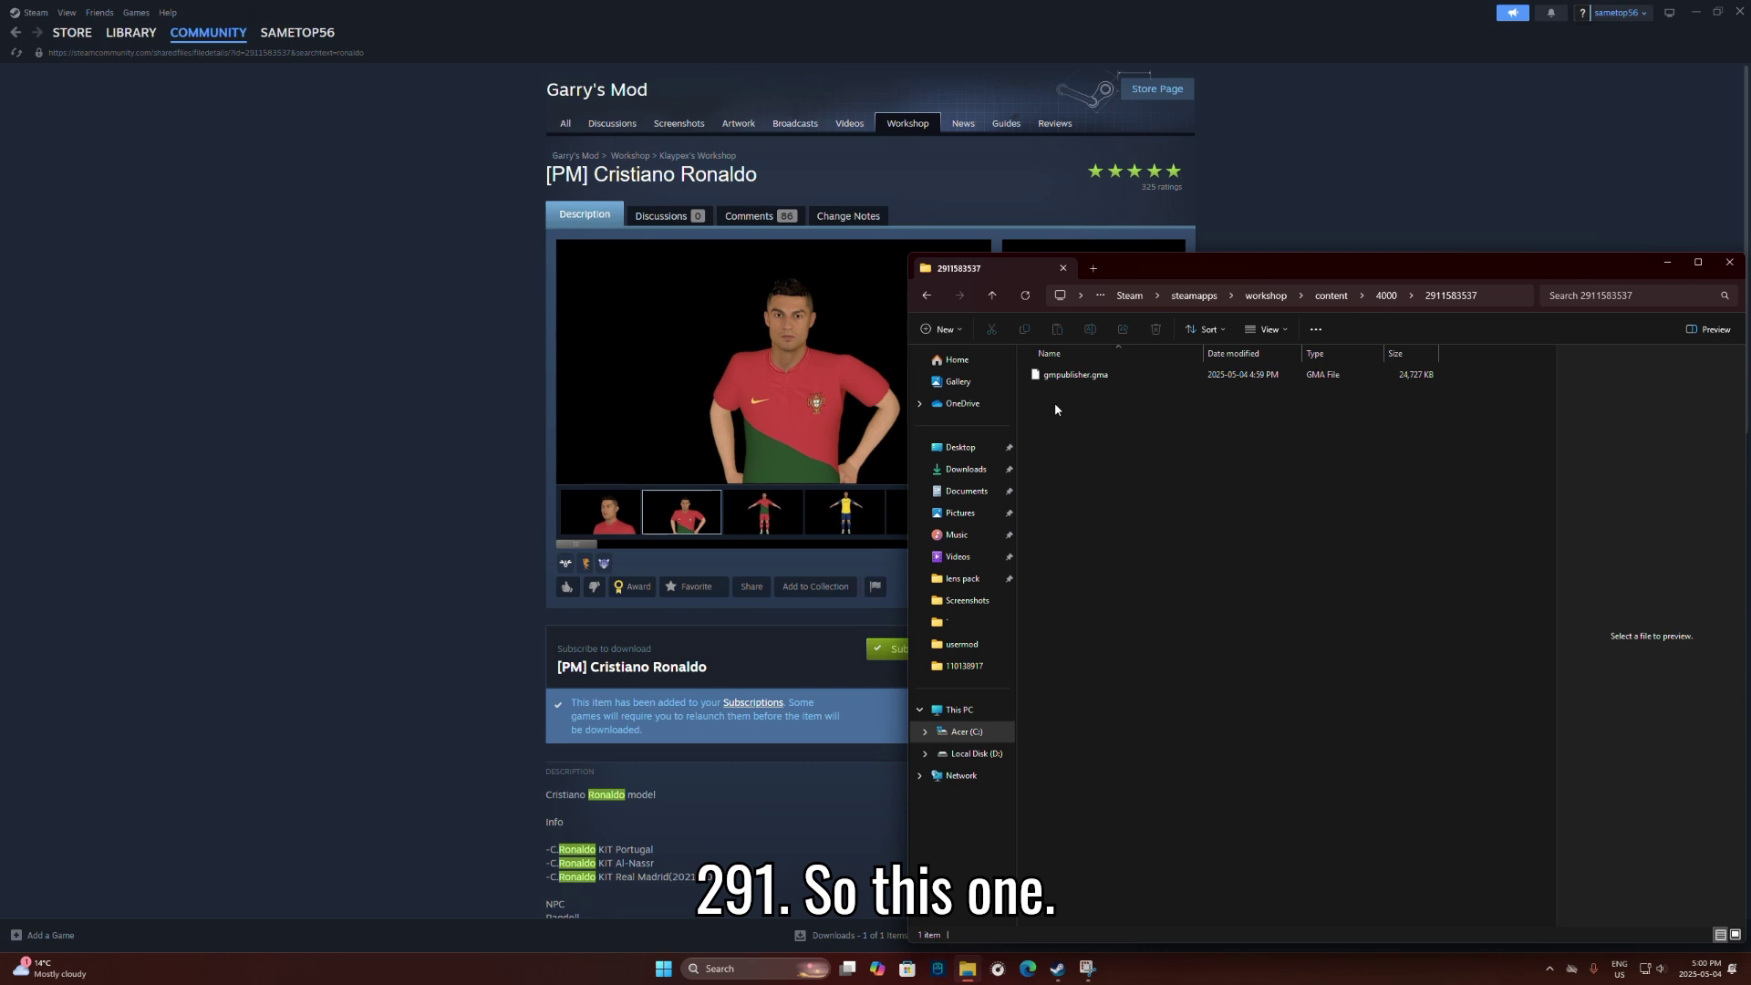
- Detach a new File Explorer tab into its own window on the left side
{"action": "left_click", "coordinate": [1092, 268]}
{"action": "left_click_drag", "start_coordinate": [1173, 268], "coordinate": [213, 241]}
{"action": "left_click_drag", "start_coordinate": [945, 239], "coordinate": [689, 265]}
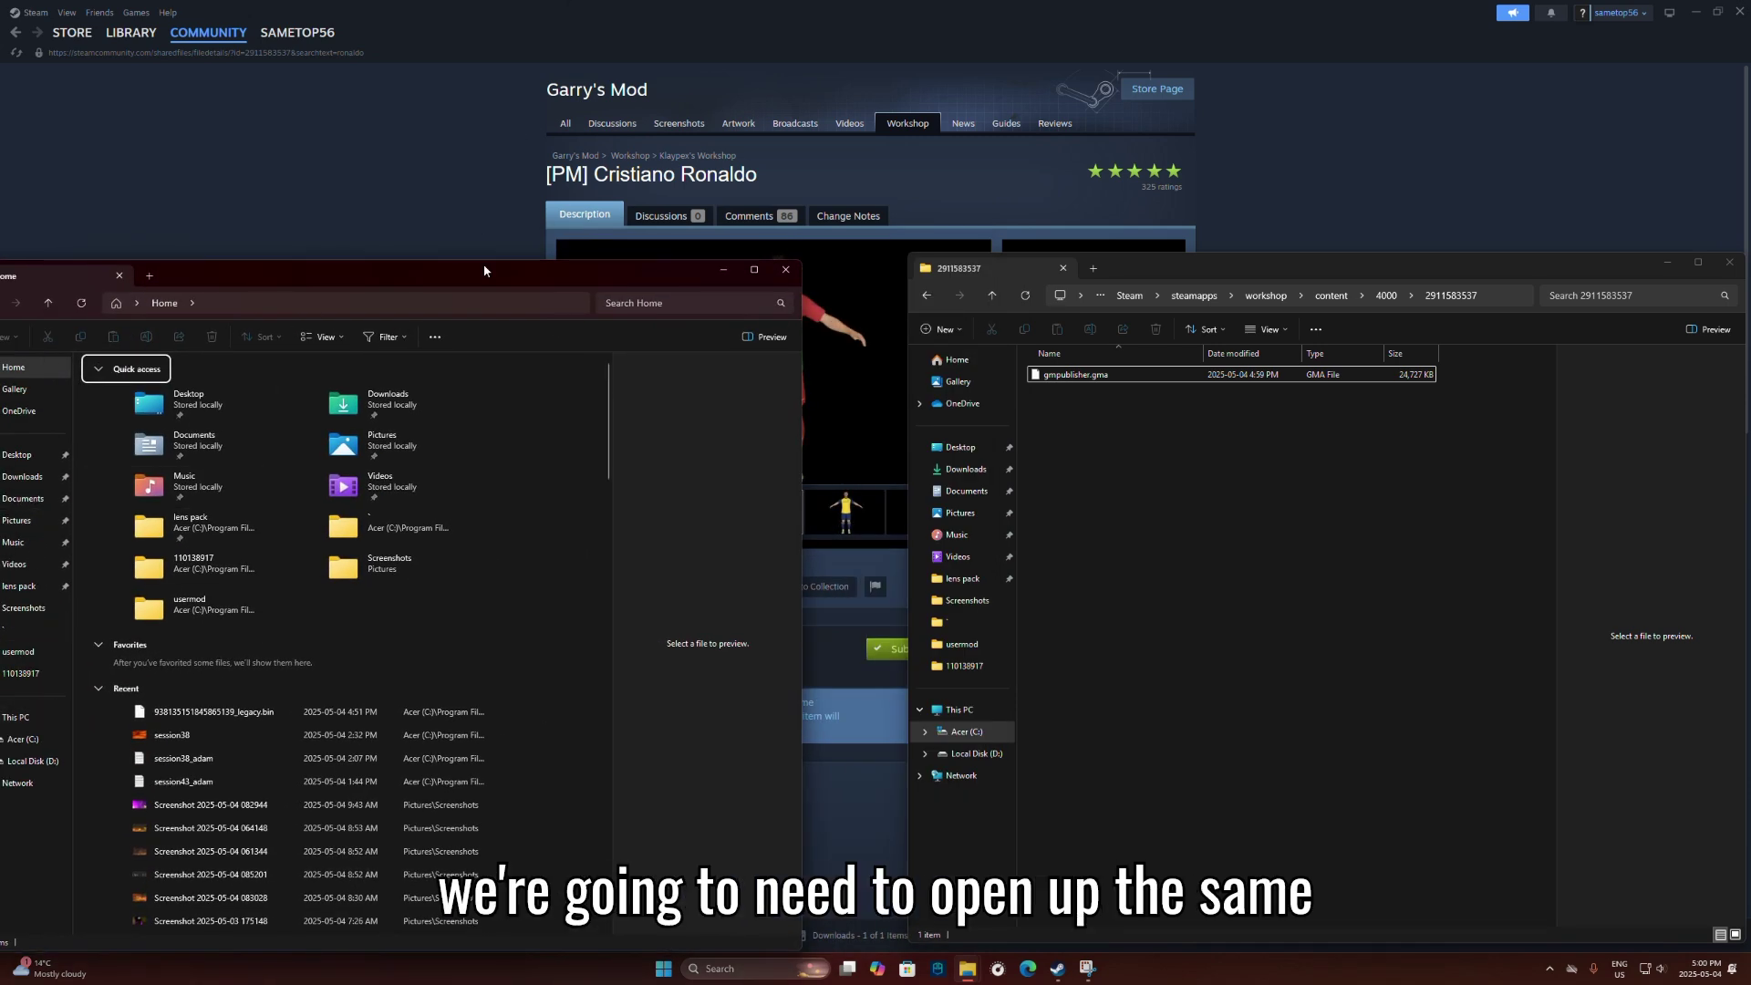
{"action": "left_click_drag", "start_coordinate": [483, 265], "coordinate": [534, 217]}
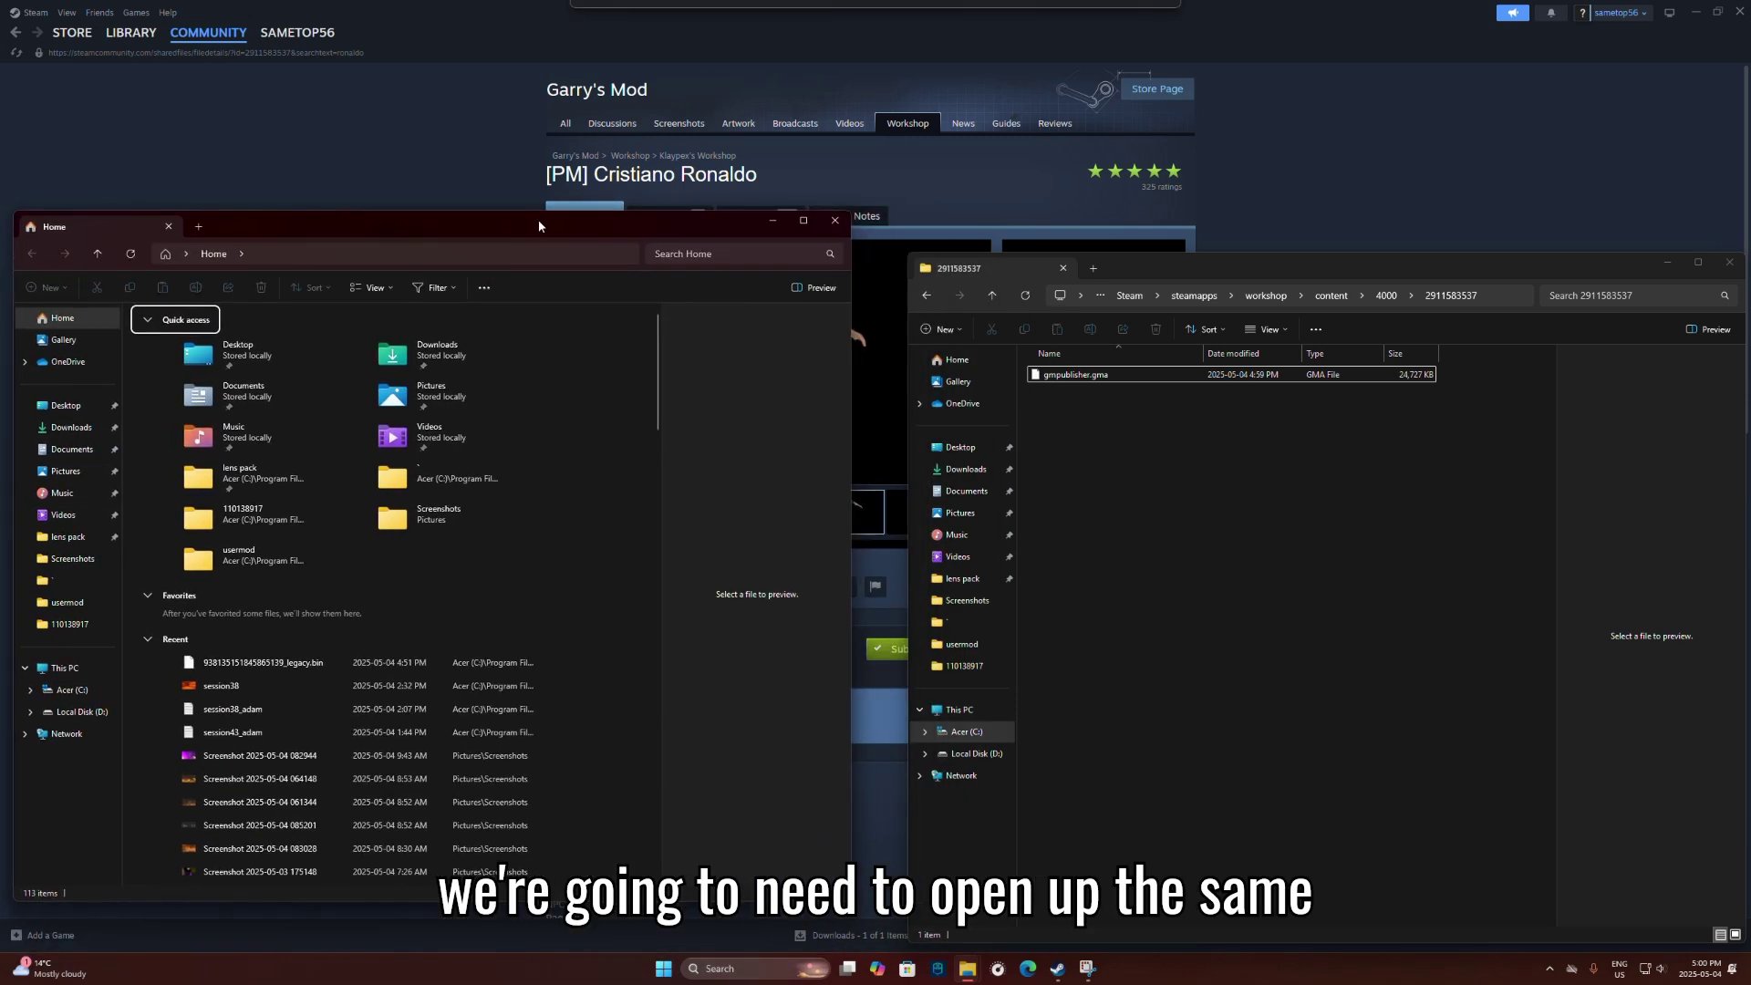
- In the new window, browse to C:\Program Files (x86)\Steam\steamapps
{"action": "left_click", "coordinate": [57, 665]}
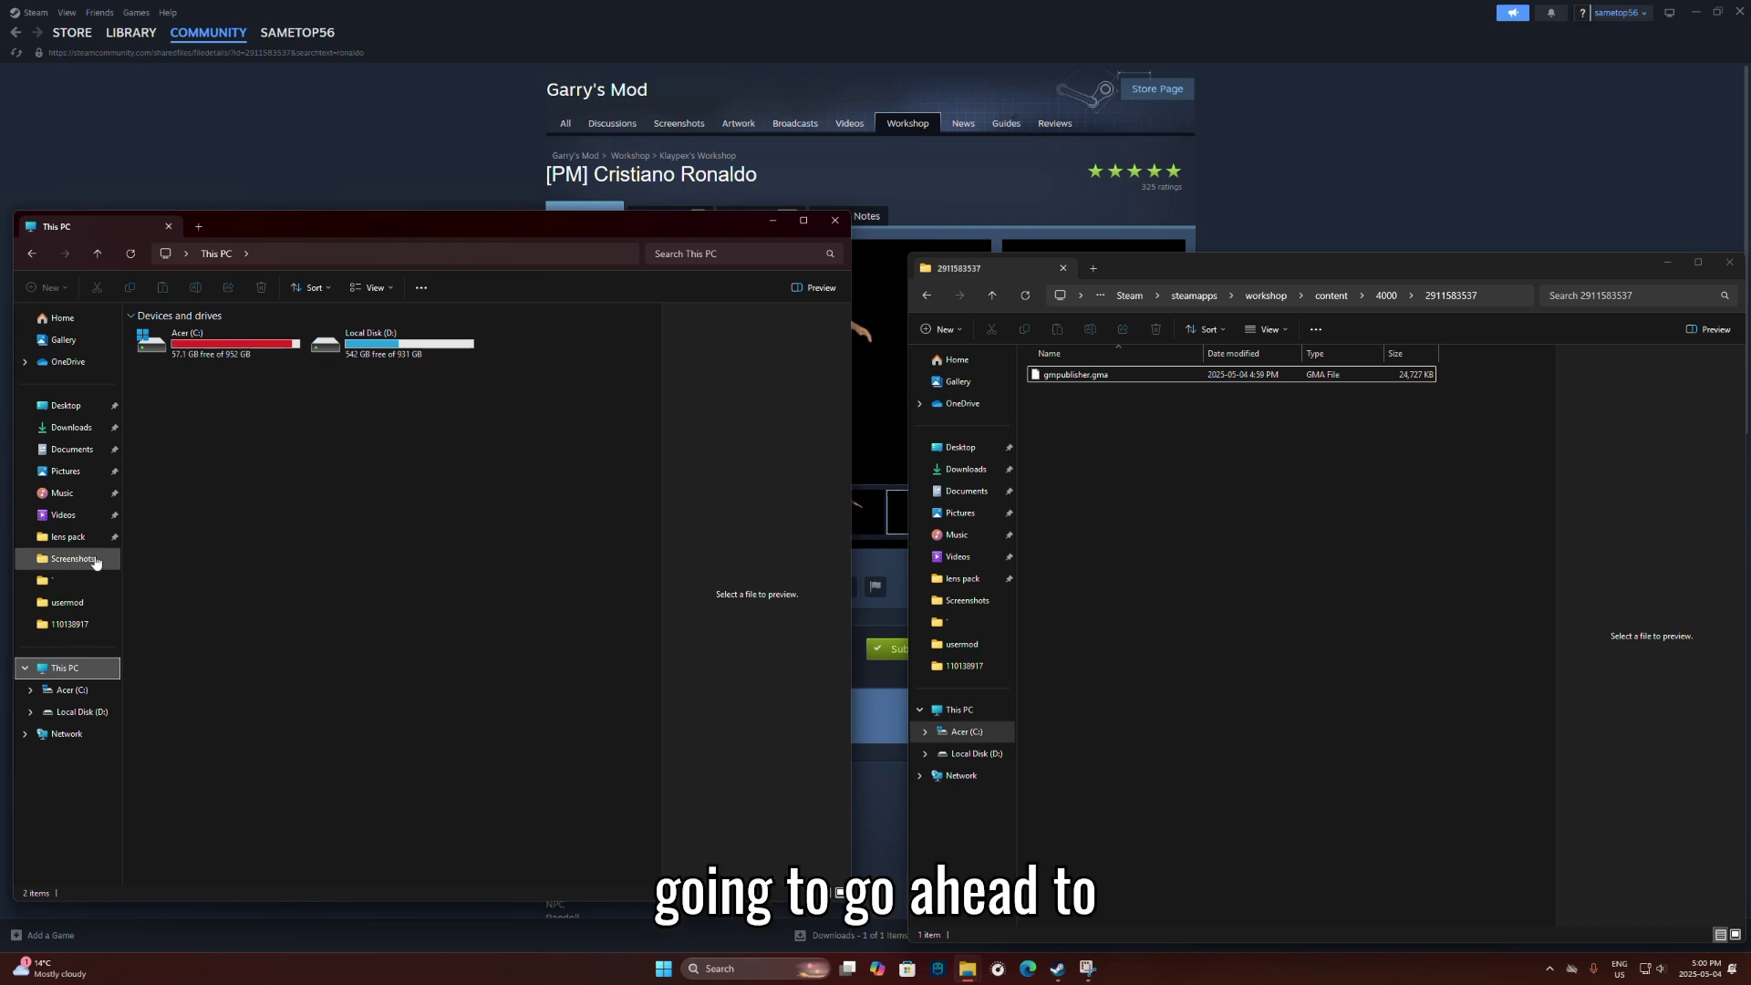
{"action": "left_click", "coordinate": [196, 352]}
{"action": "double_click", "coordinate": [196, 352]}
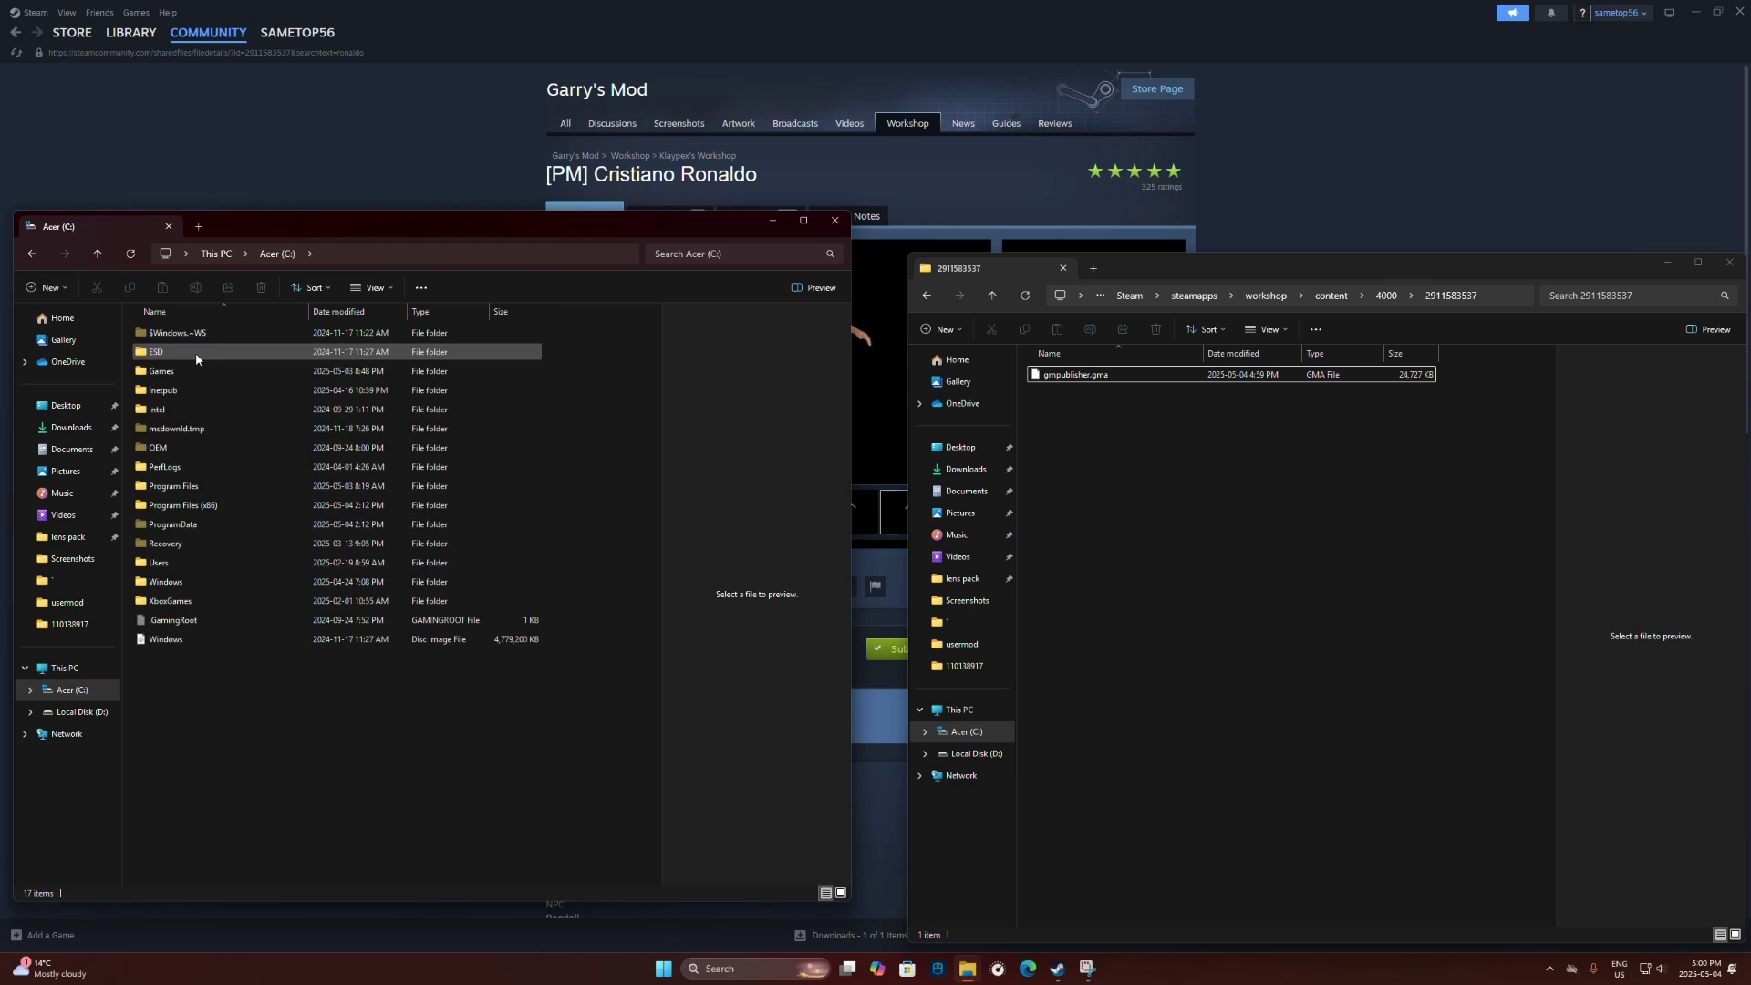
{"action": "double_click", "coordinate": [187, 504]}
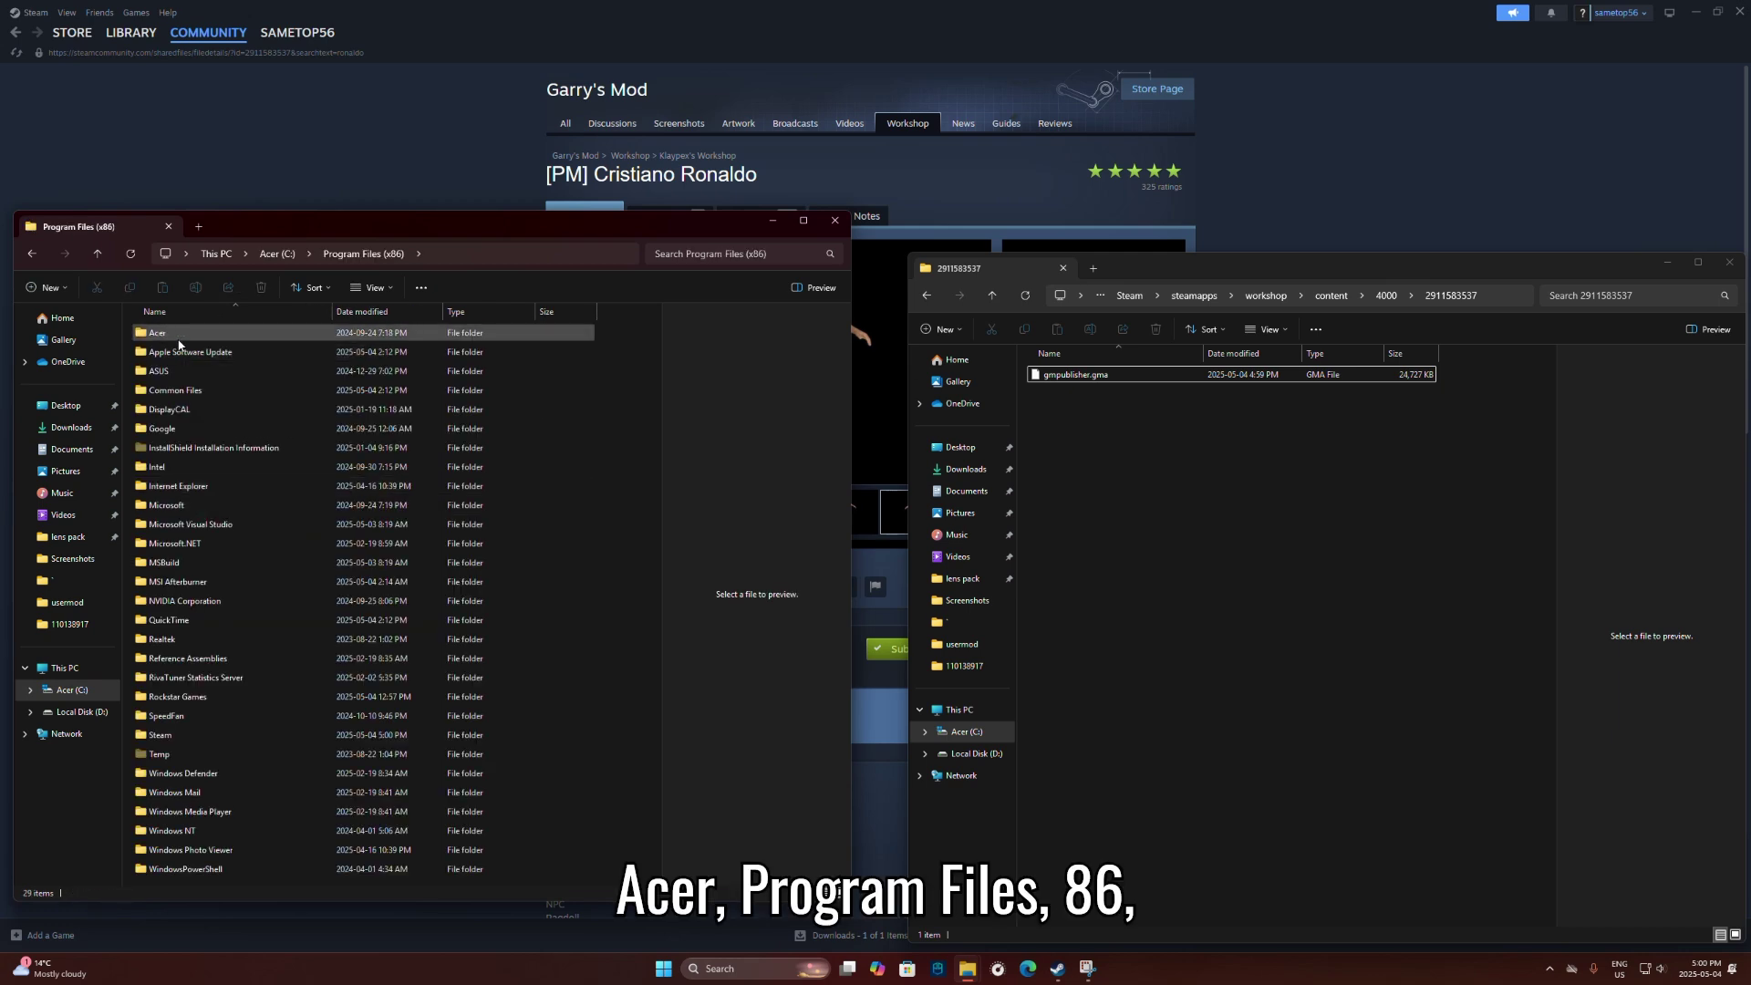
{"action": "double_click", "coordinate": [168, 734]}
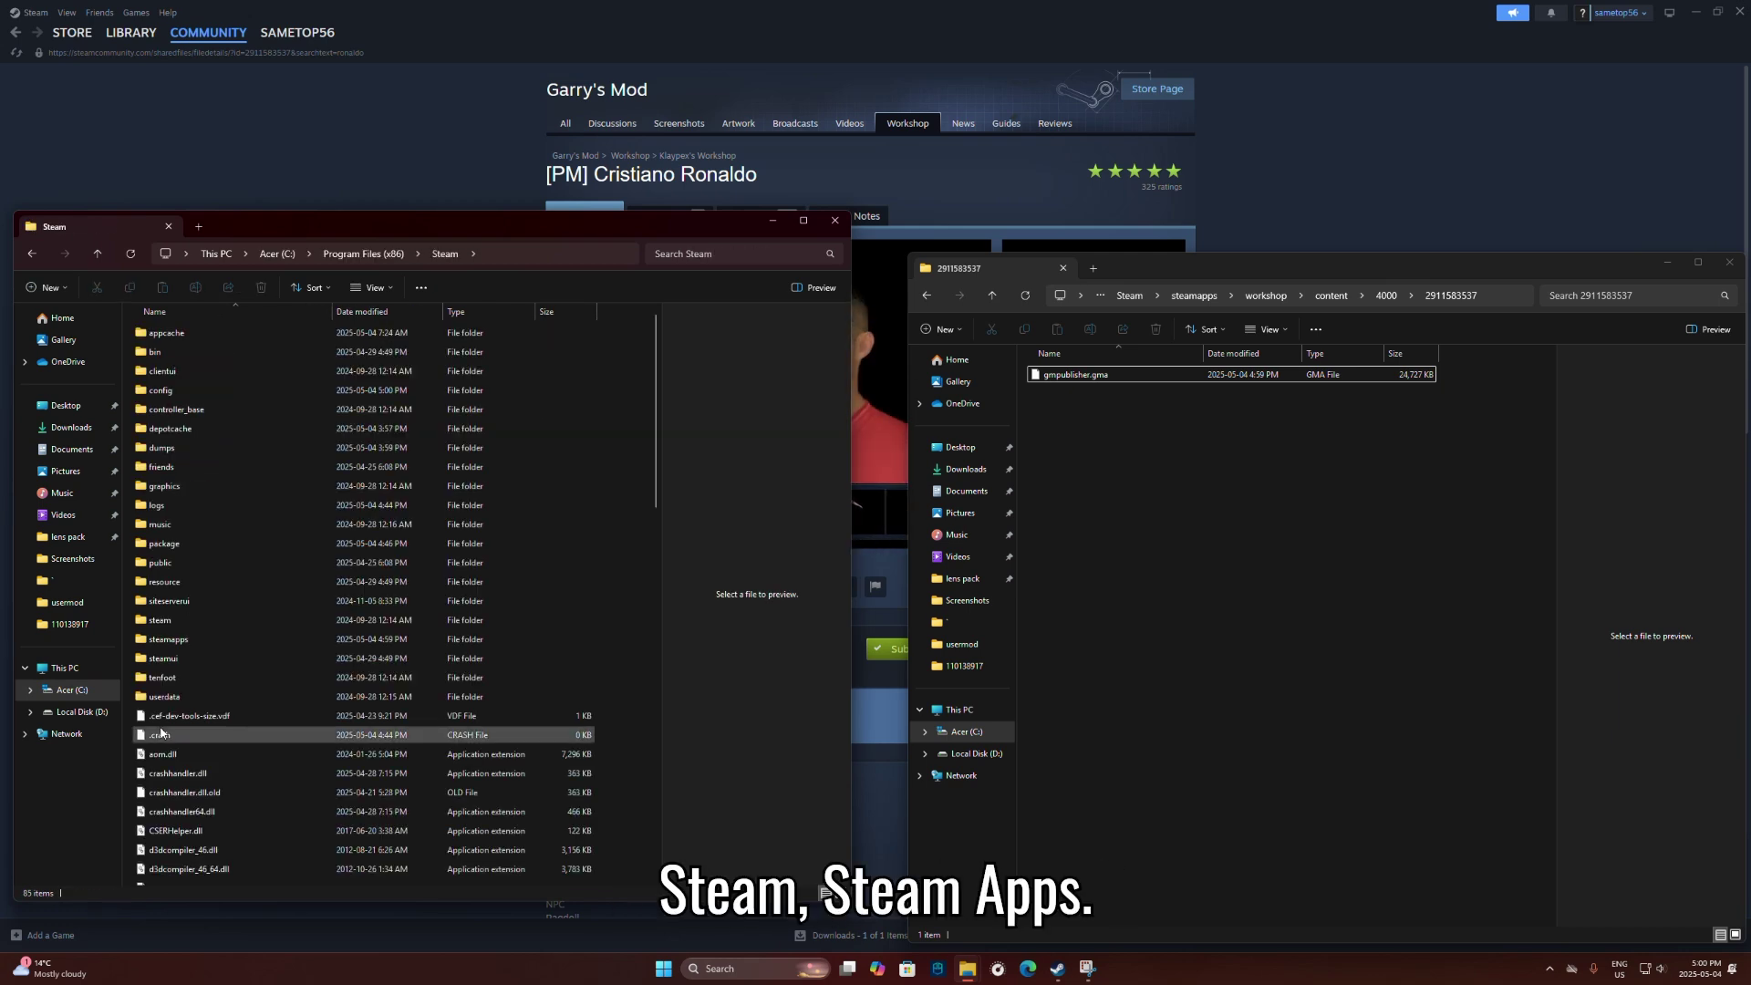
{"action": "double_click", "coordinate": [171, 638]}
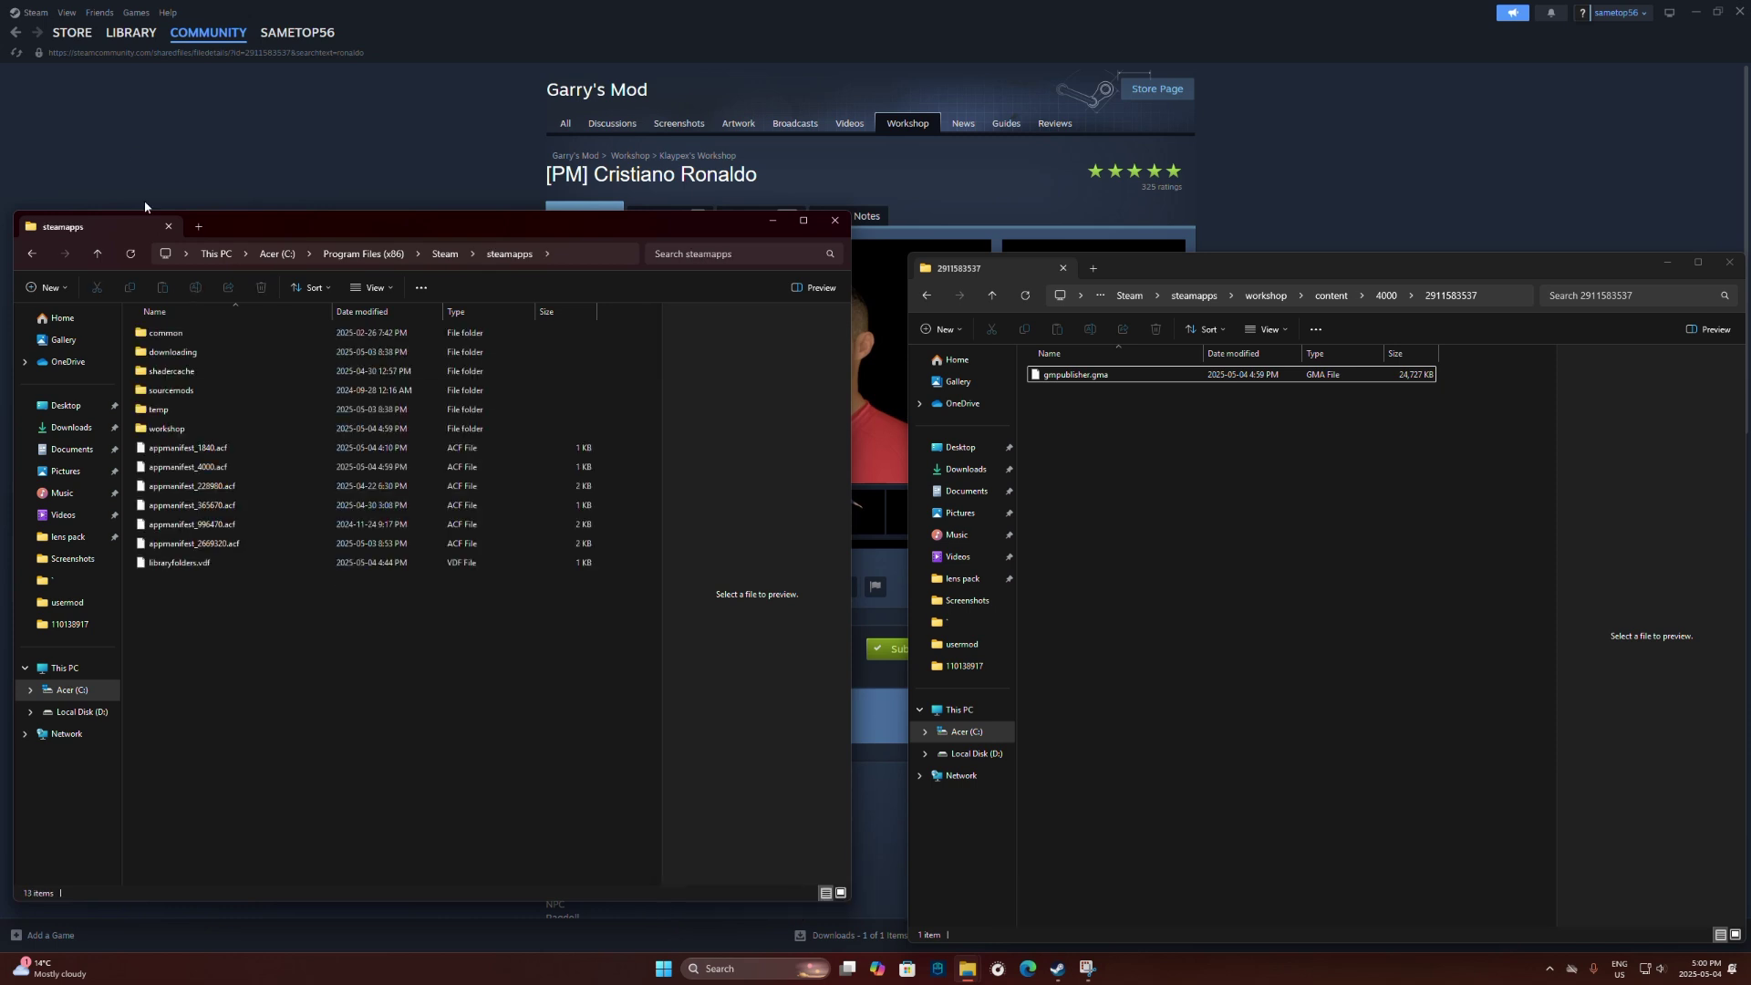
- Open common > GarrysMod > bin and place the cursor in the folder search box
{"action": "double_click", "coordinate": [165, 332]}
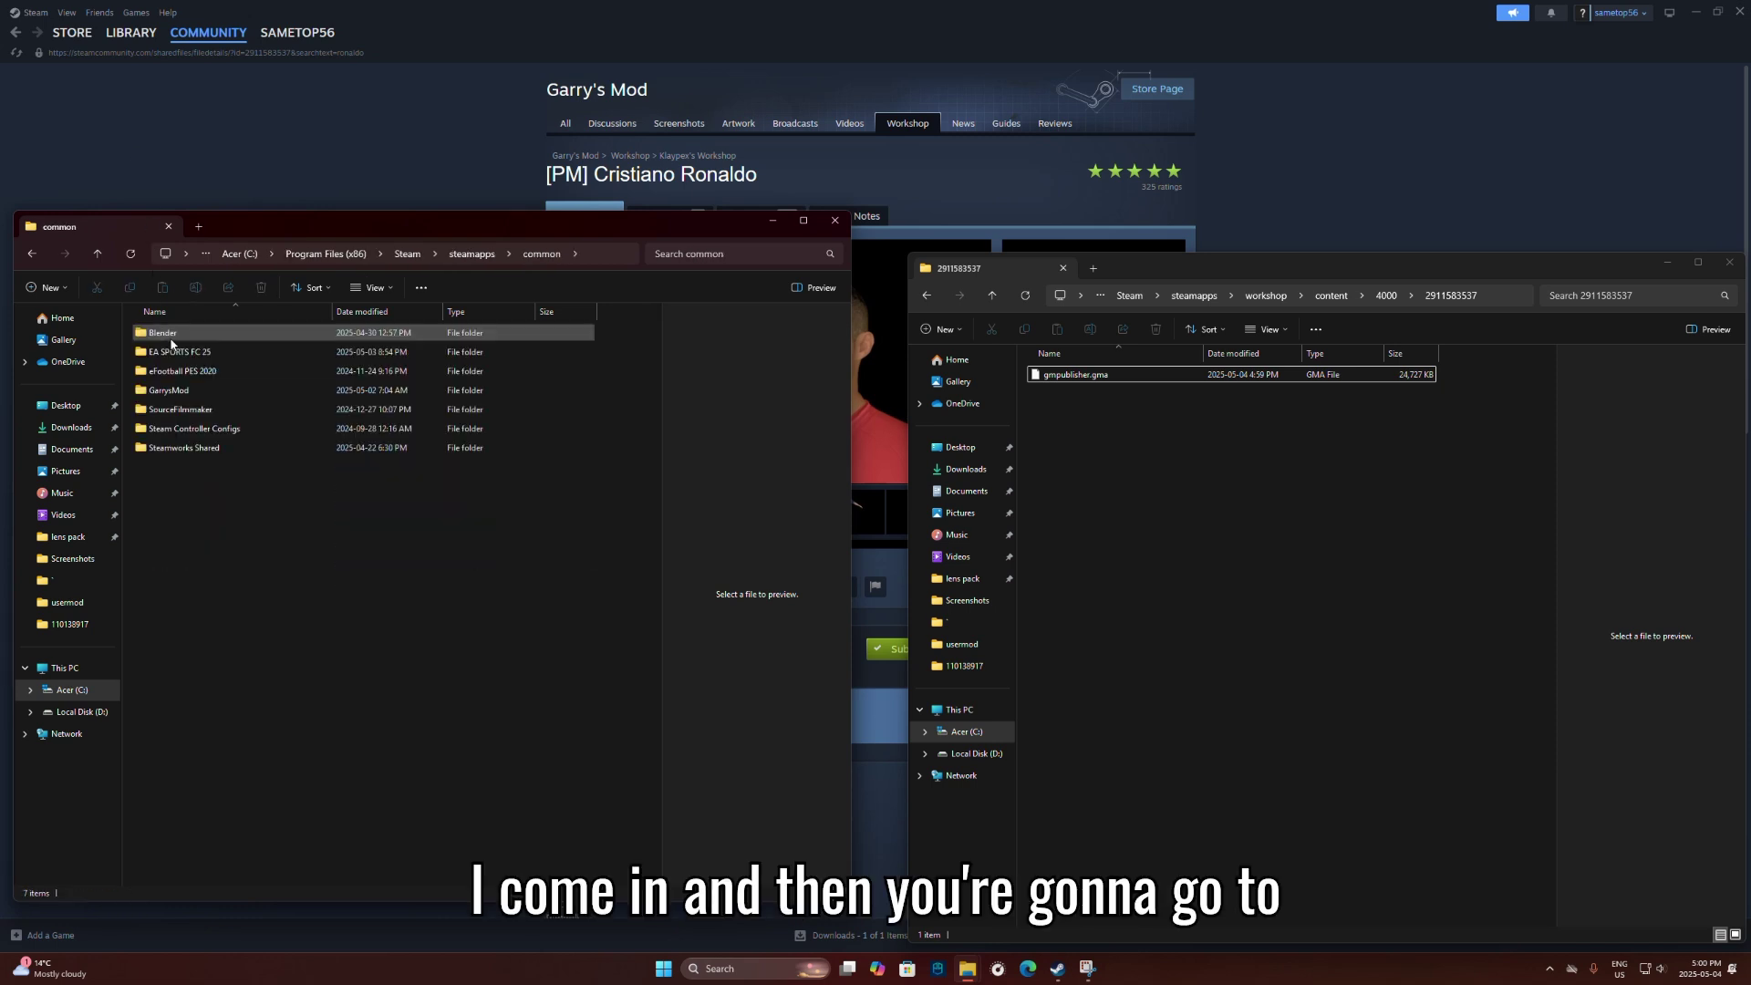
{"action": "double_click", "coordinate": [187, 390]}
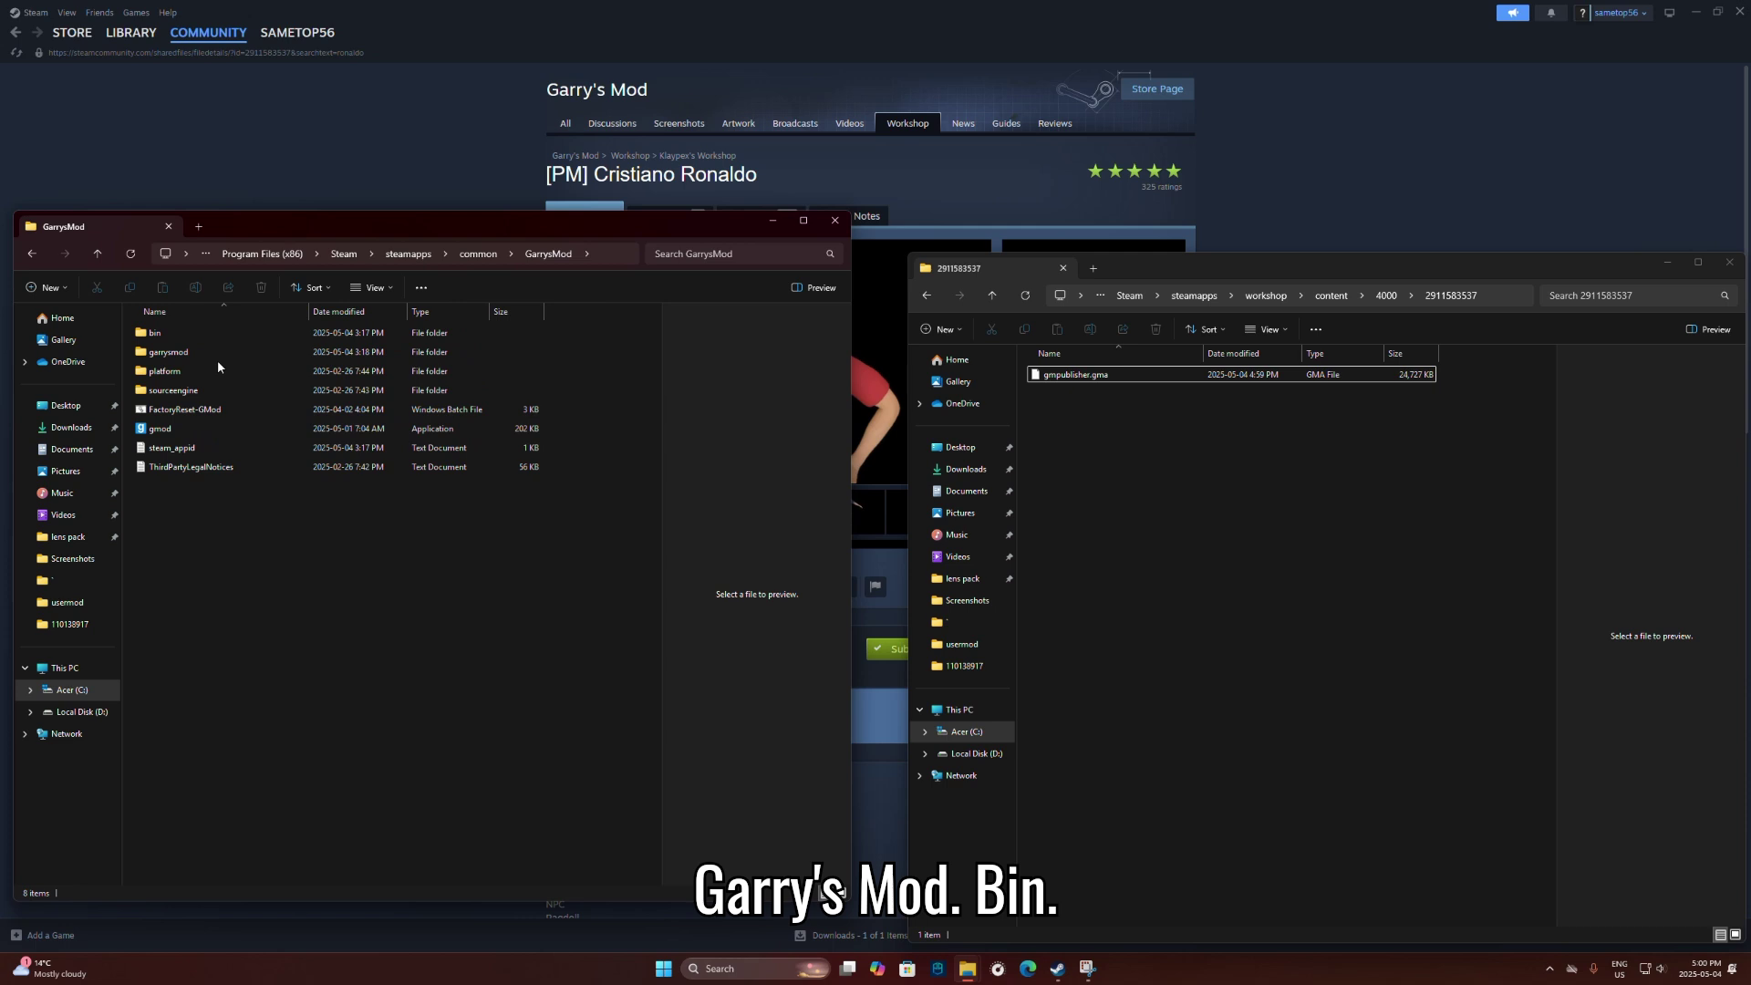
{"action": "double_click", "coordinate": [214, 340]}
{"action": "left_click", "coordinate": [801, 285]}
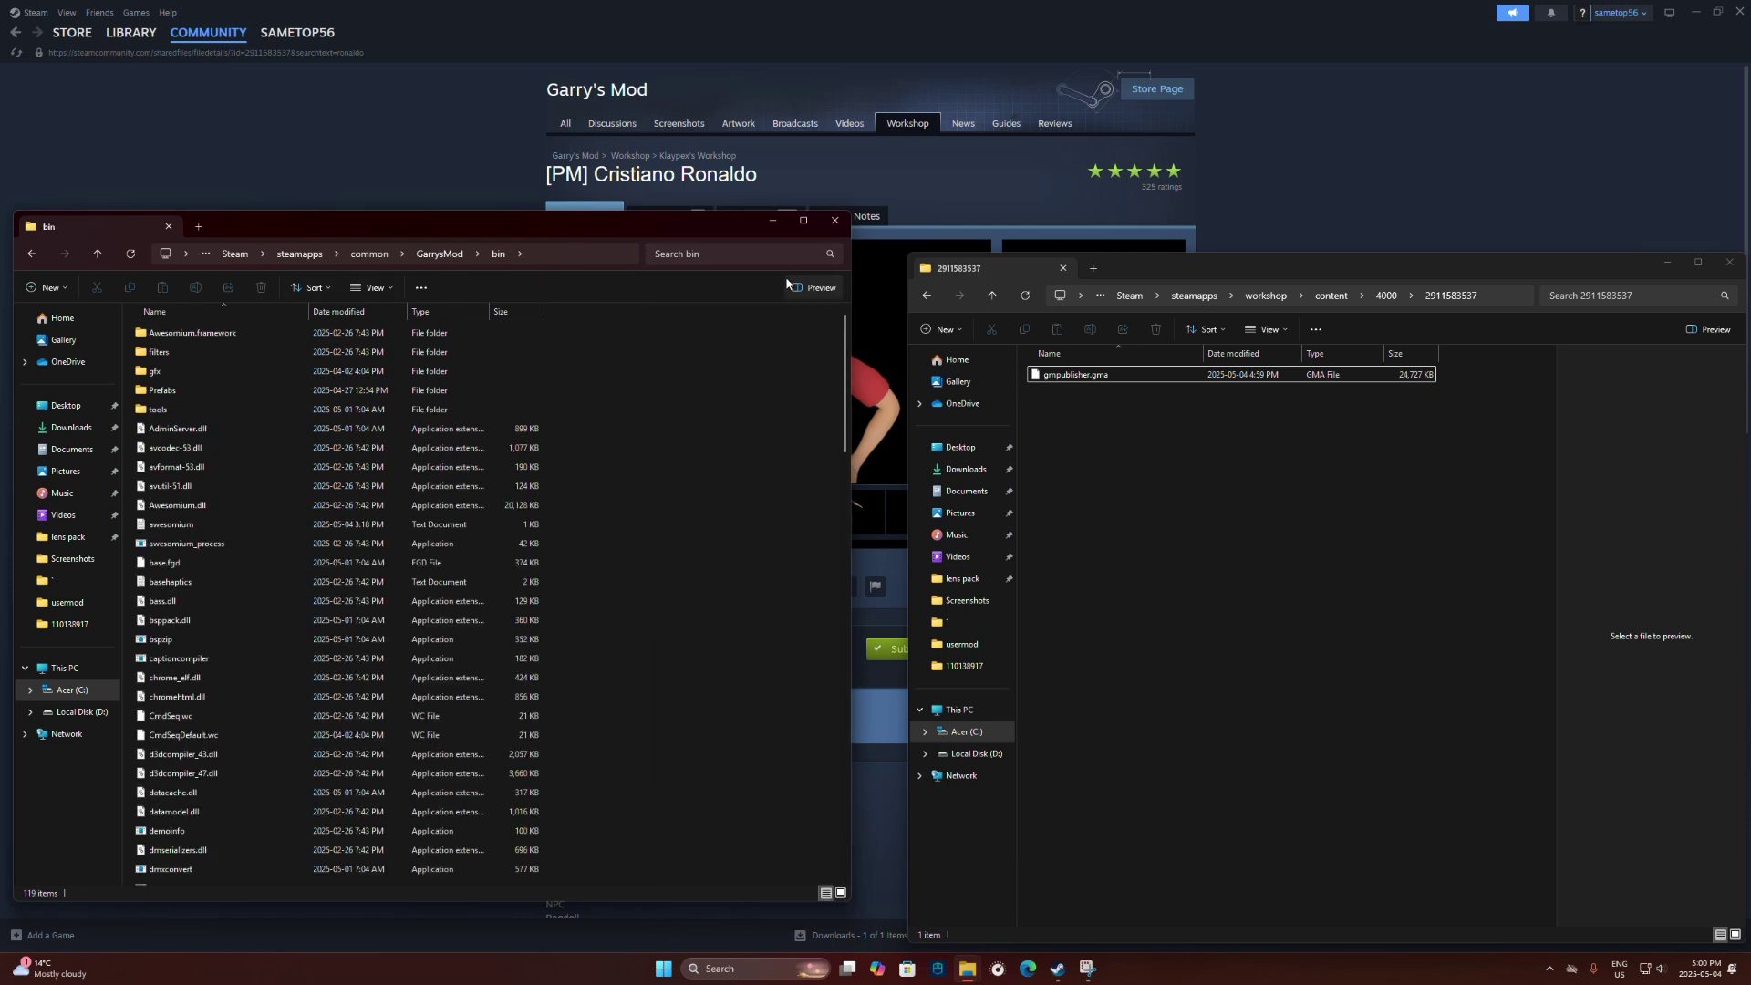
{"action": "left_click", "coordinate": [747, 256]}
- Search bin for gmad and drop gmpublisher.gma onto gmad.exe to extract it
{"action": "type", "text": "g"}
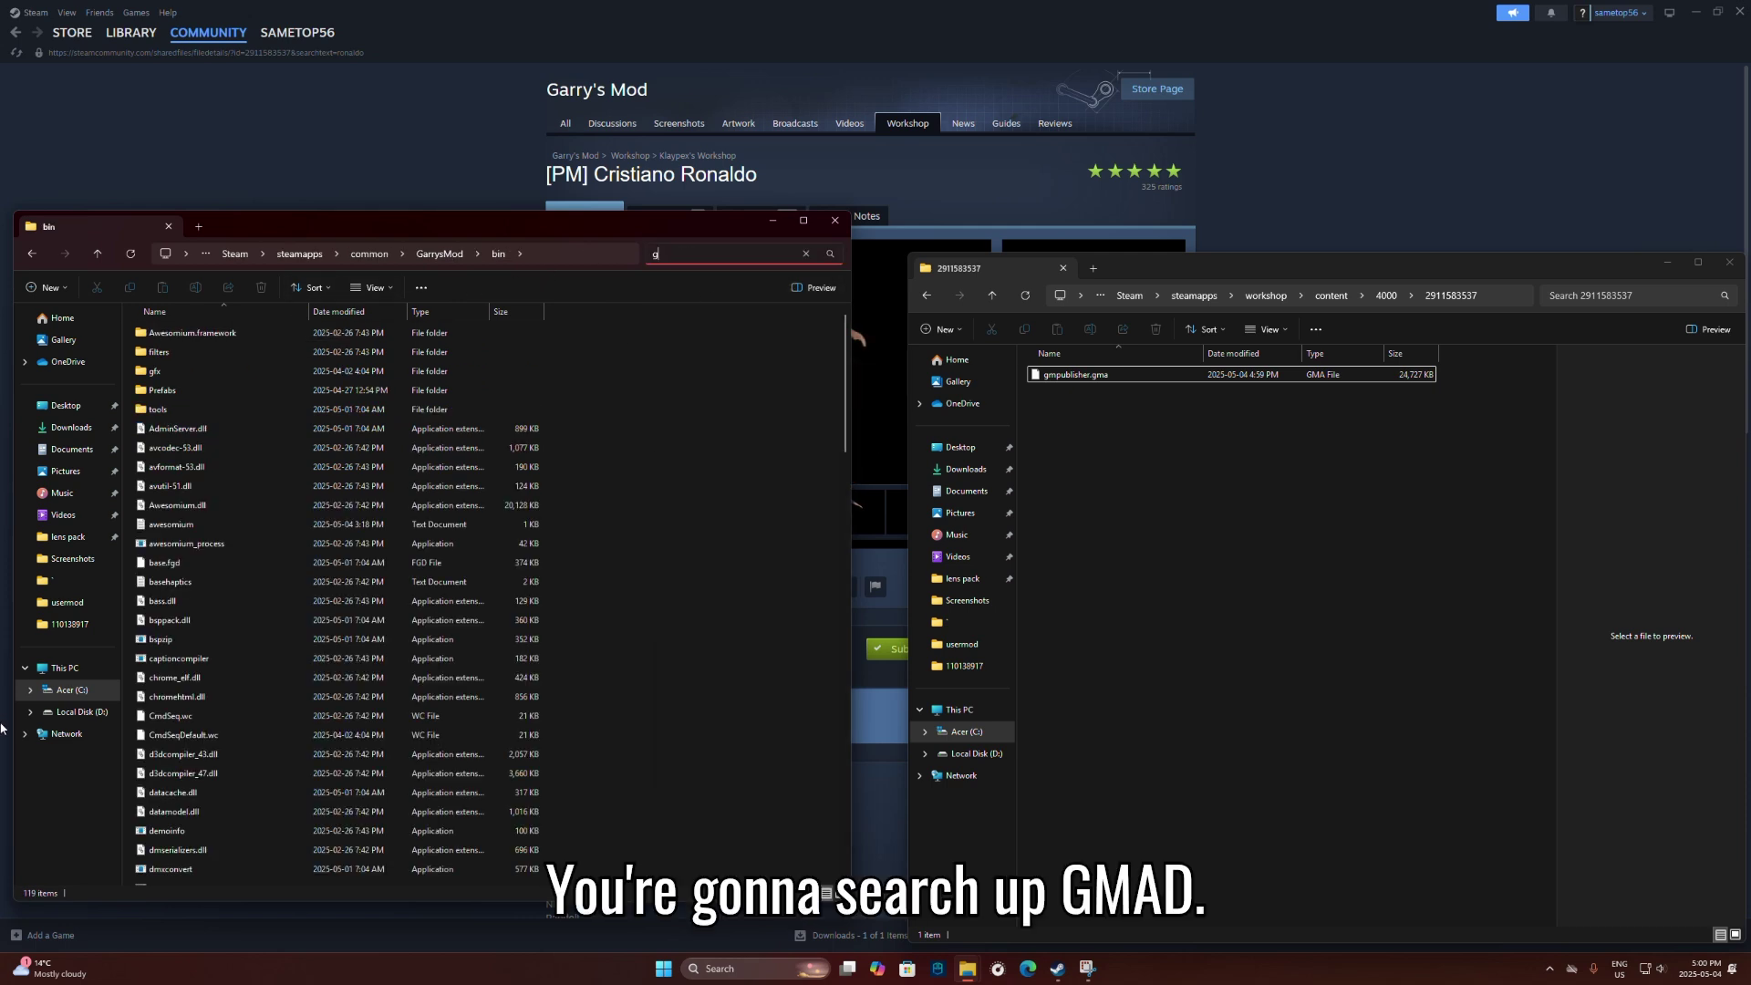
{"action": "type", "text": "mad"}
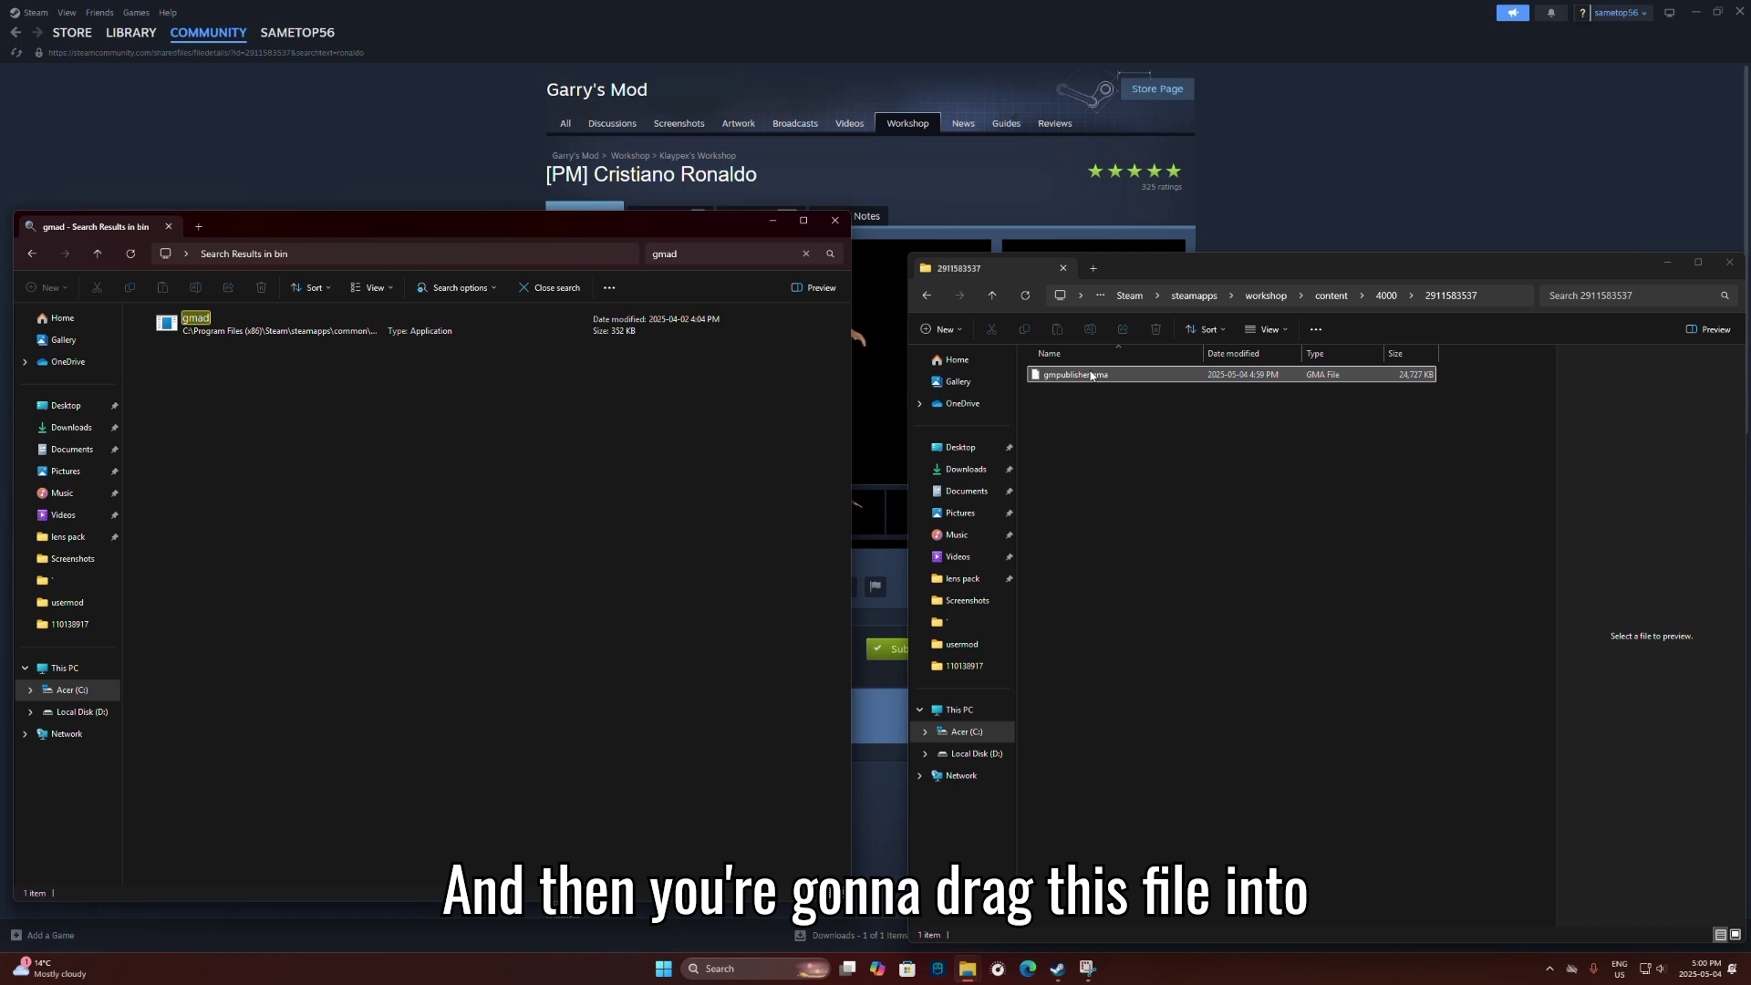
{"action": "left_click_drag", "start_coordinate": [1090, 376], "coordinate": [641, 333]}
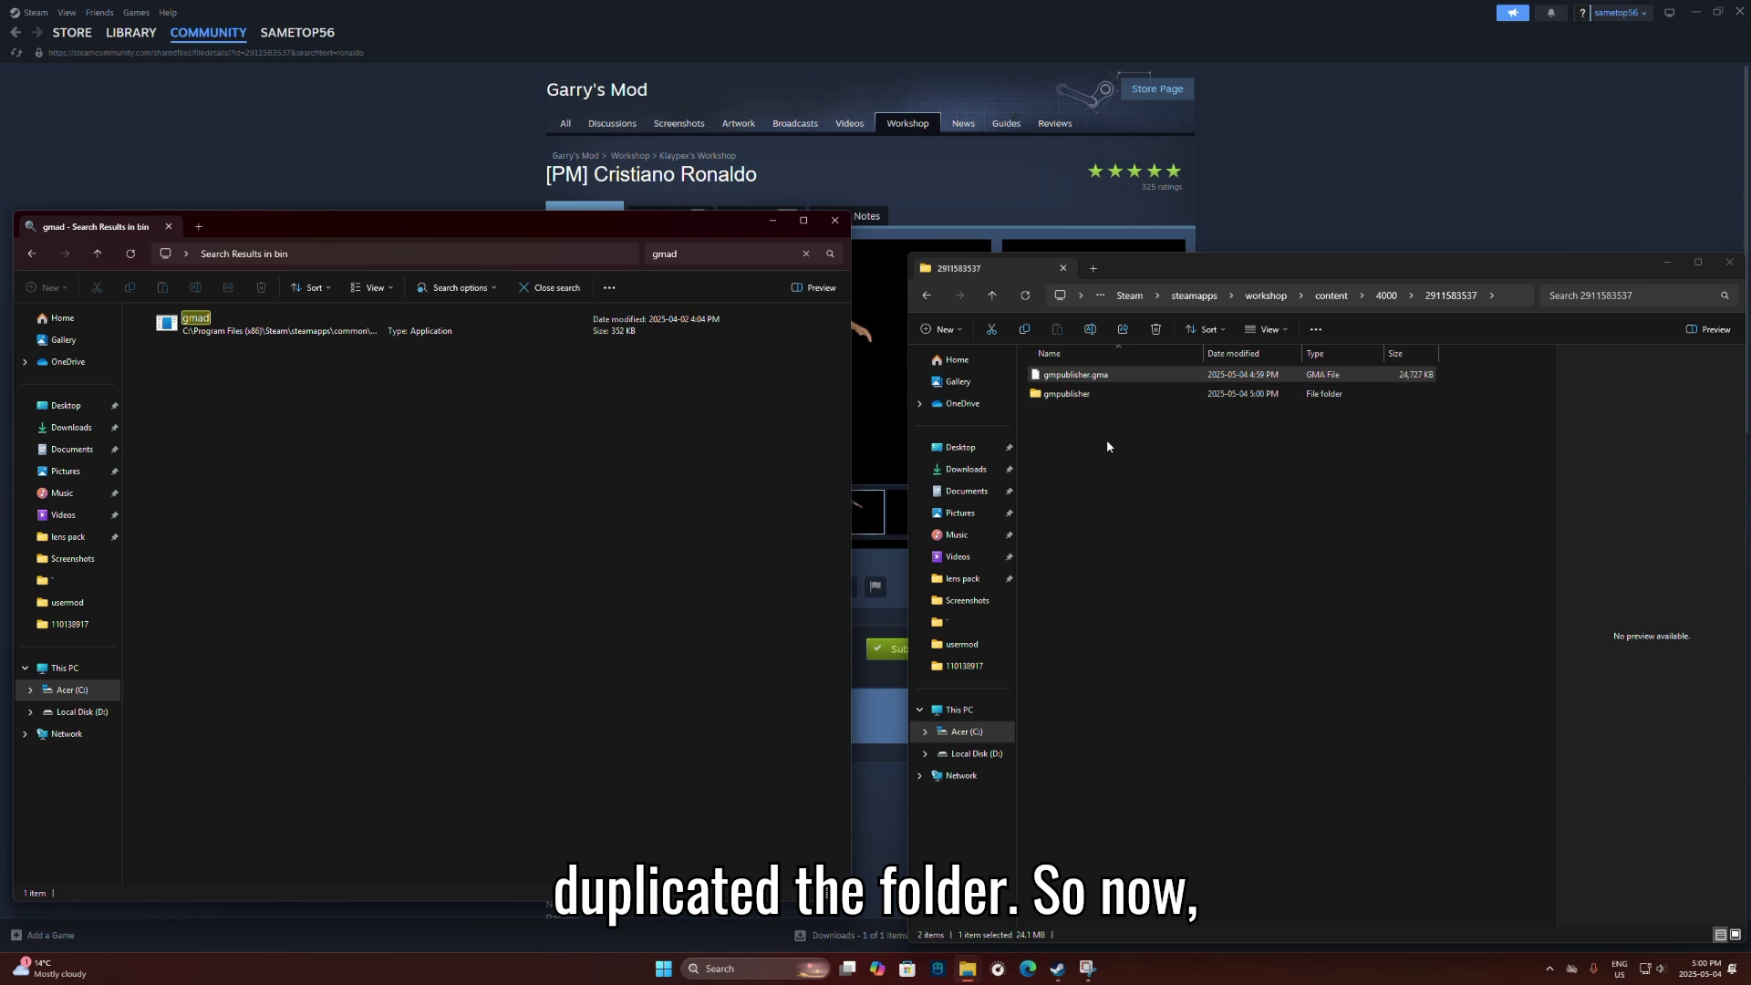
{"action": "left_click", "coordinate": [32, 254]}
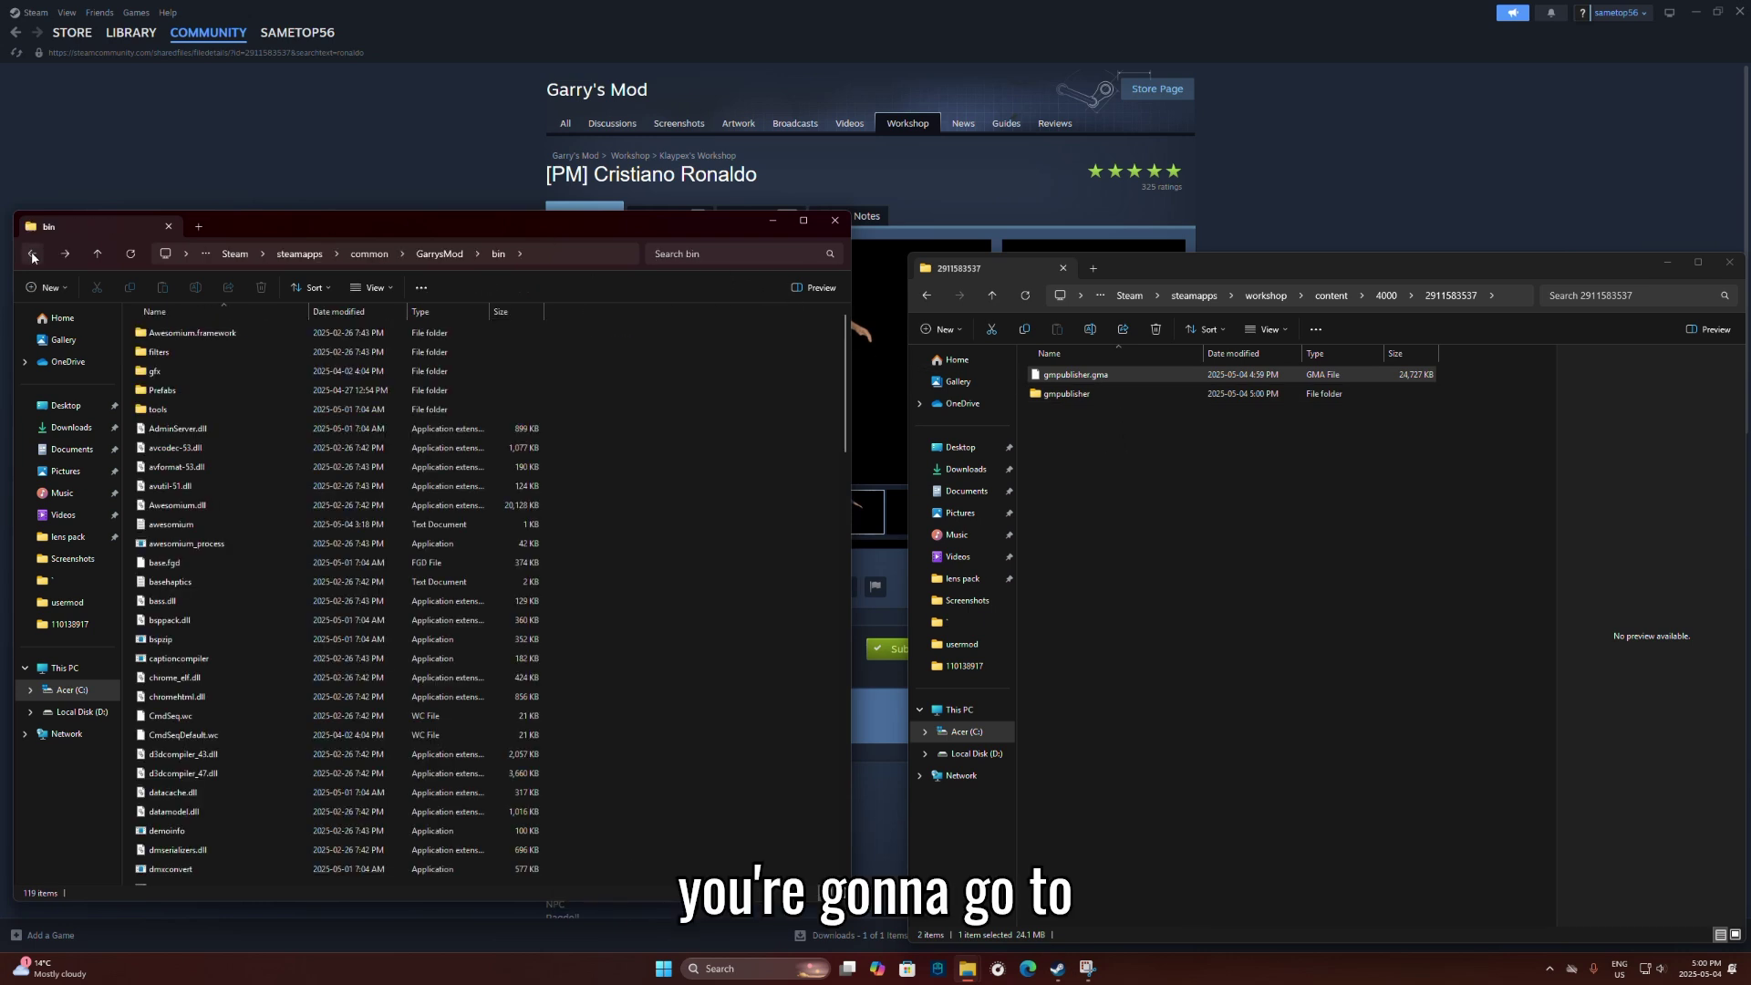
- Navigate the left window up to common and open SourceFilmmaker > game
{"action": "left_click", "coordinate": [32, 256]}
{"action": "left_click", "coordinate": [32, 255]}
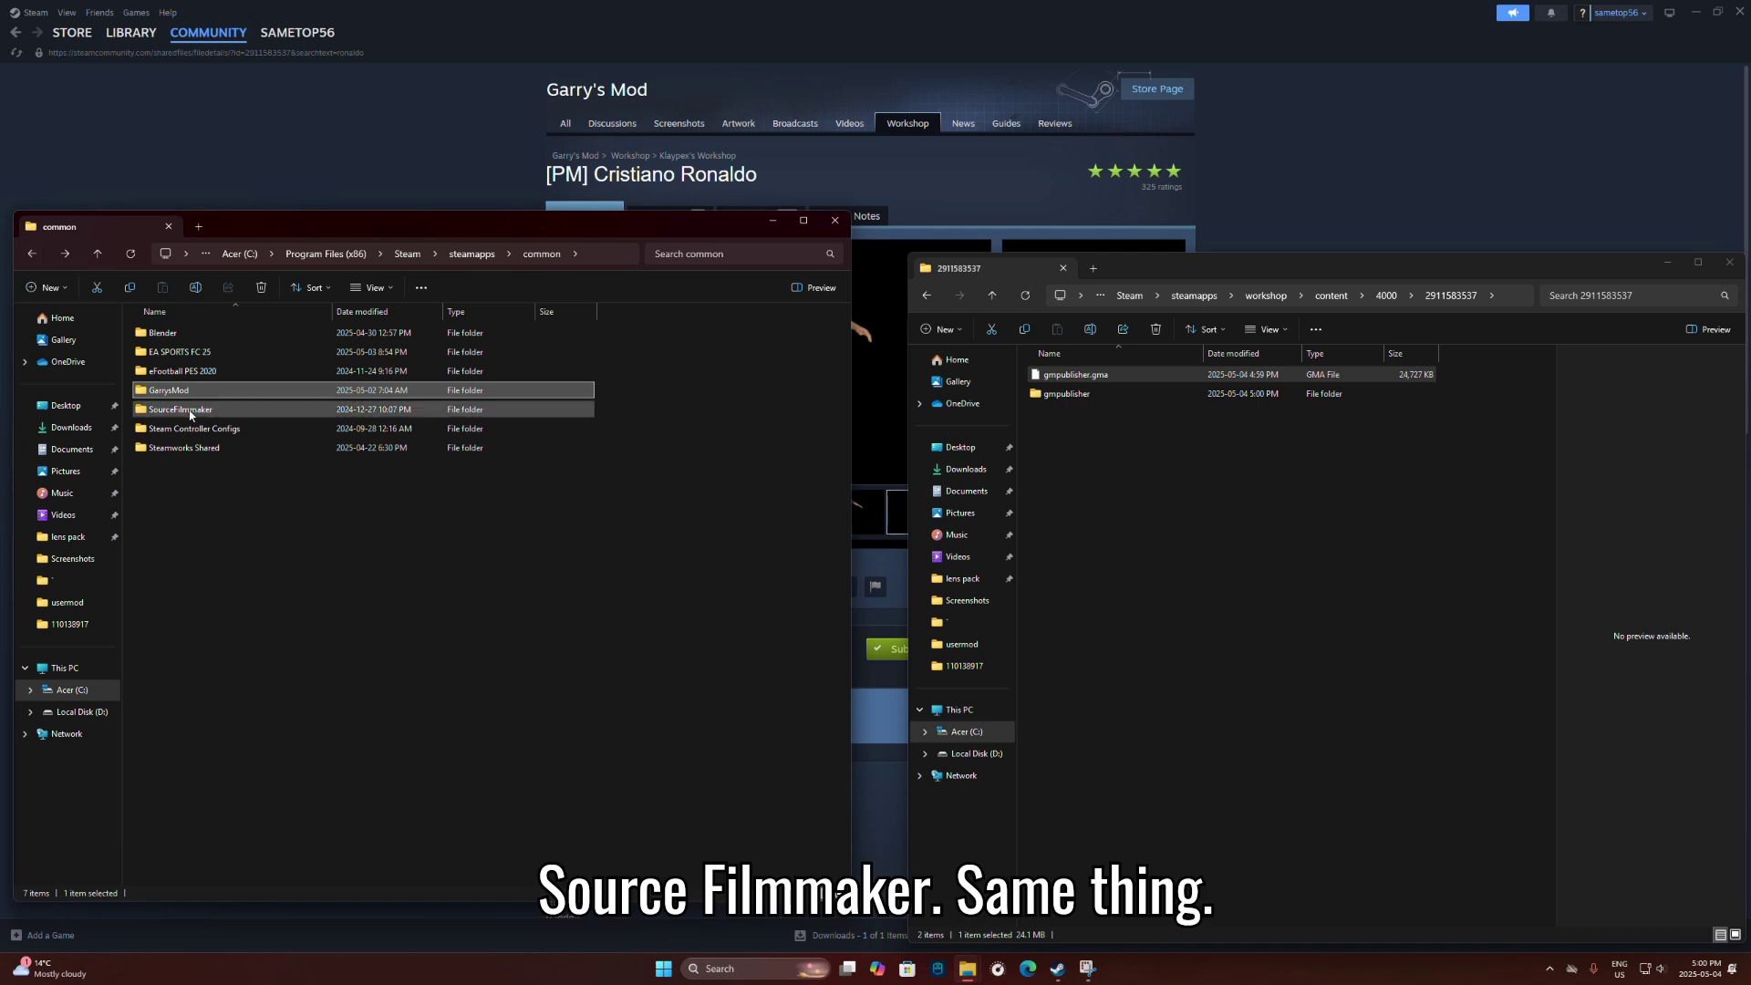
{"action": "double_click", "coordinate": [191, 410]}
{"action": "double_click", "coordinate": [159, 352]}
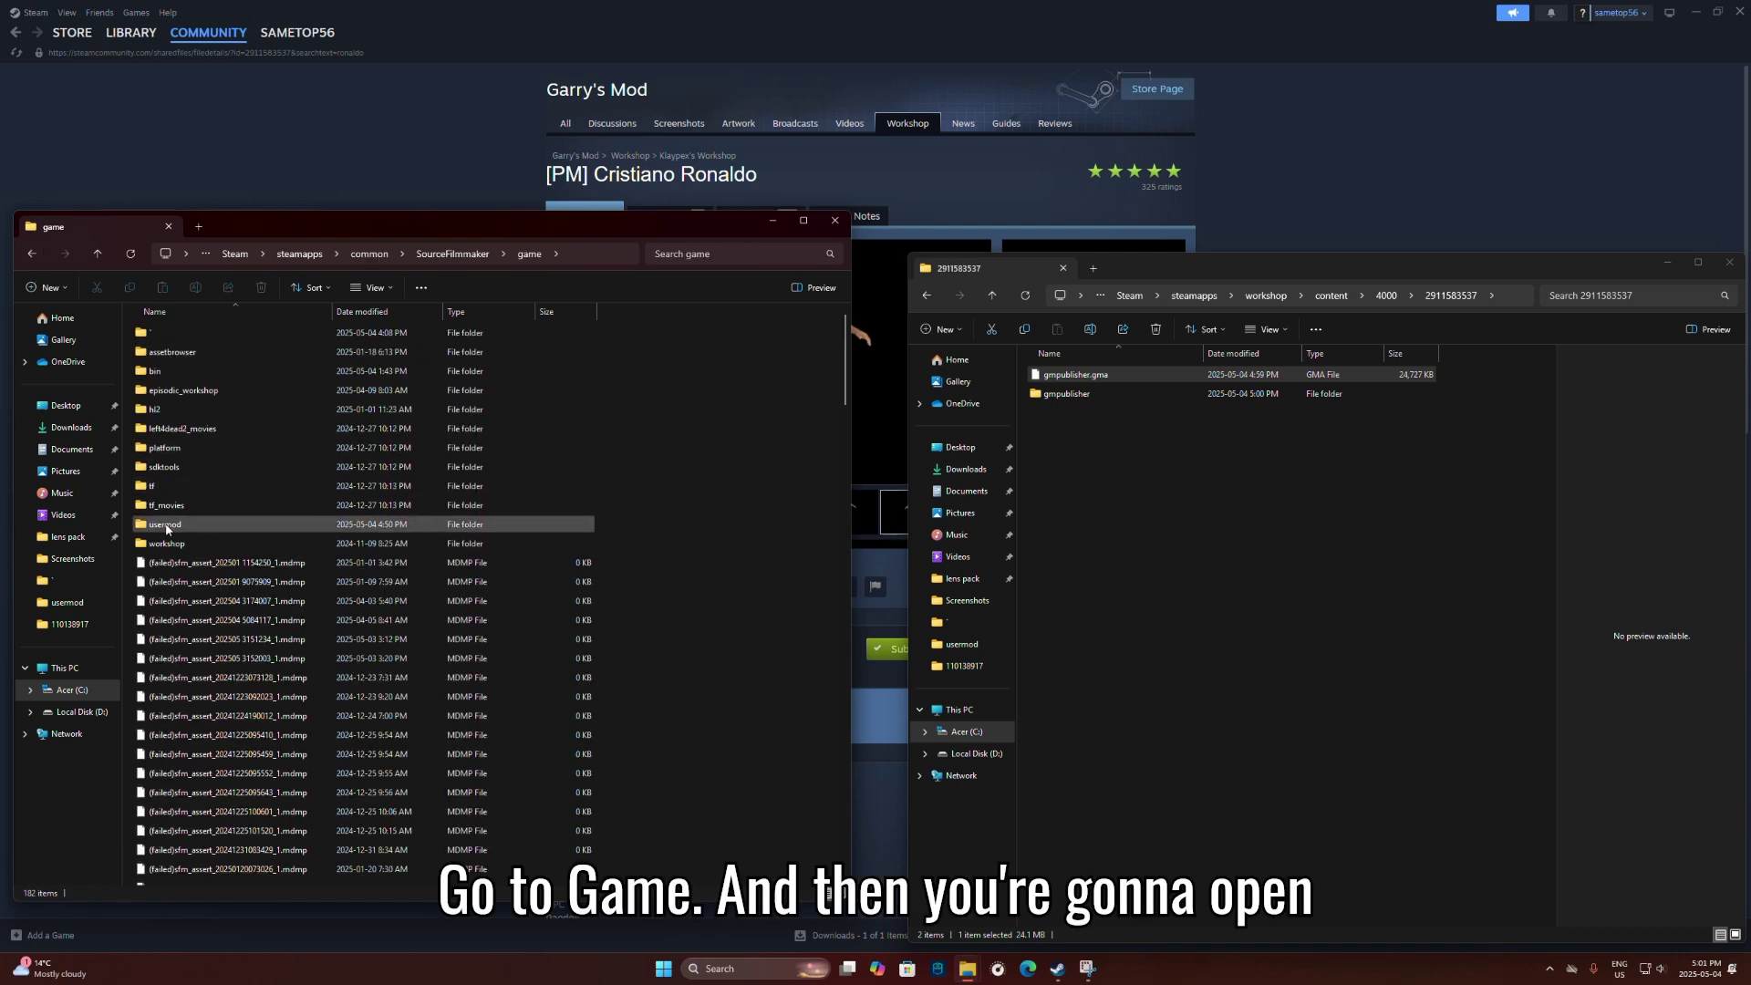
- Move lua, materials and models from gmpublisher into usermod, then close the gmpublisher window
{"action": "double_click", "coordinate": [1067, 394]}
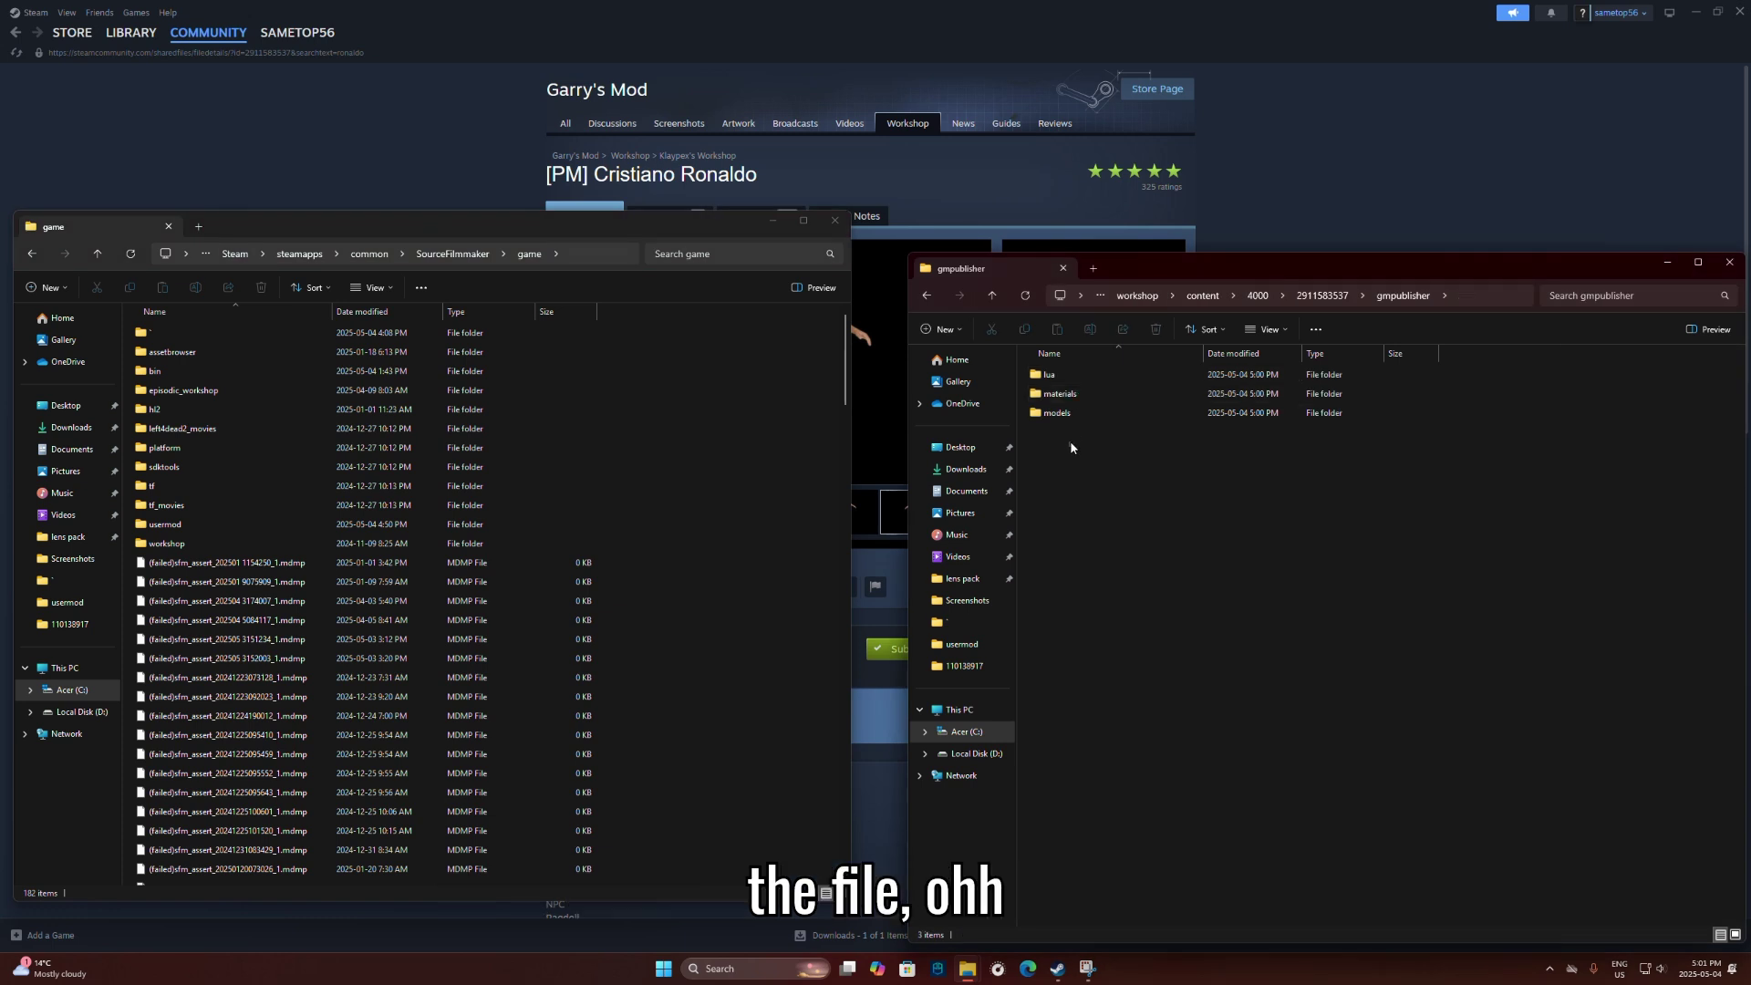
{"action": "left_click_drag", "start_coordinate": [1070, 440], "coordinate": [227, 523]}
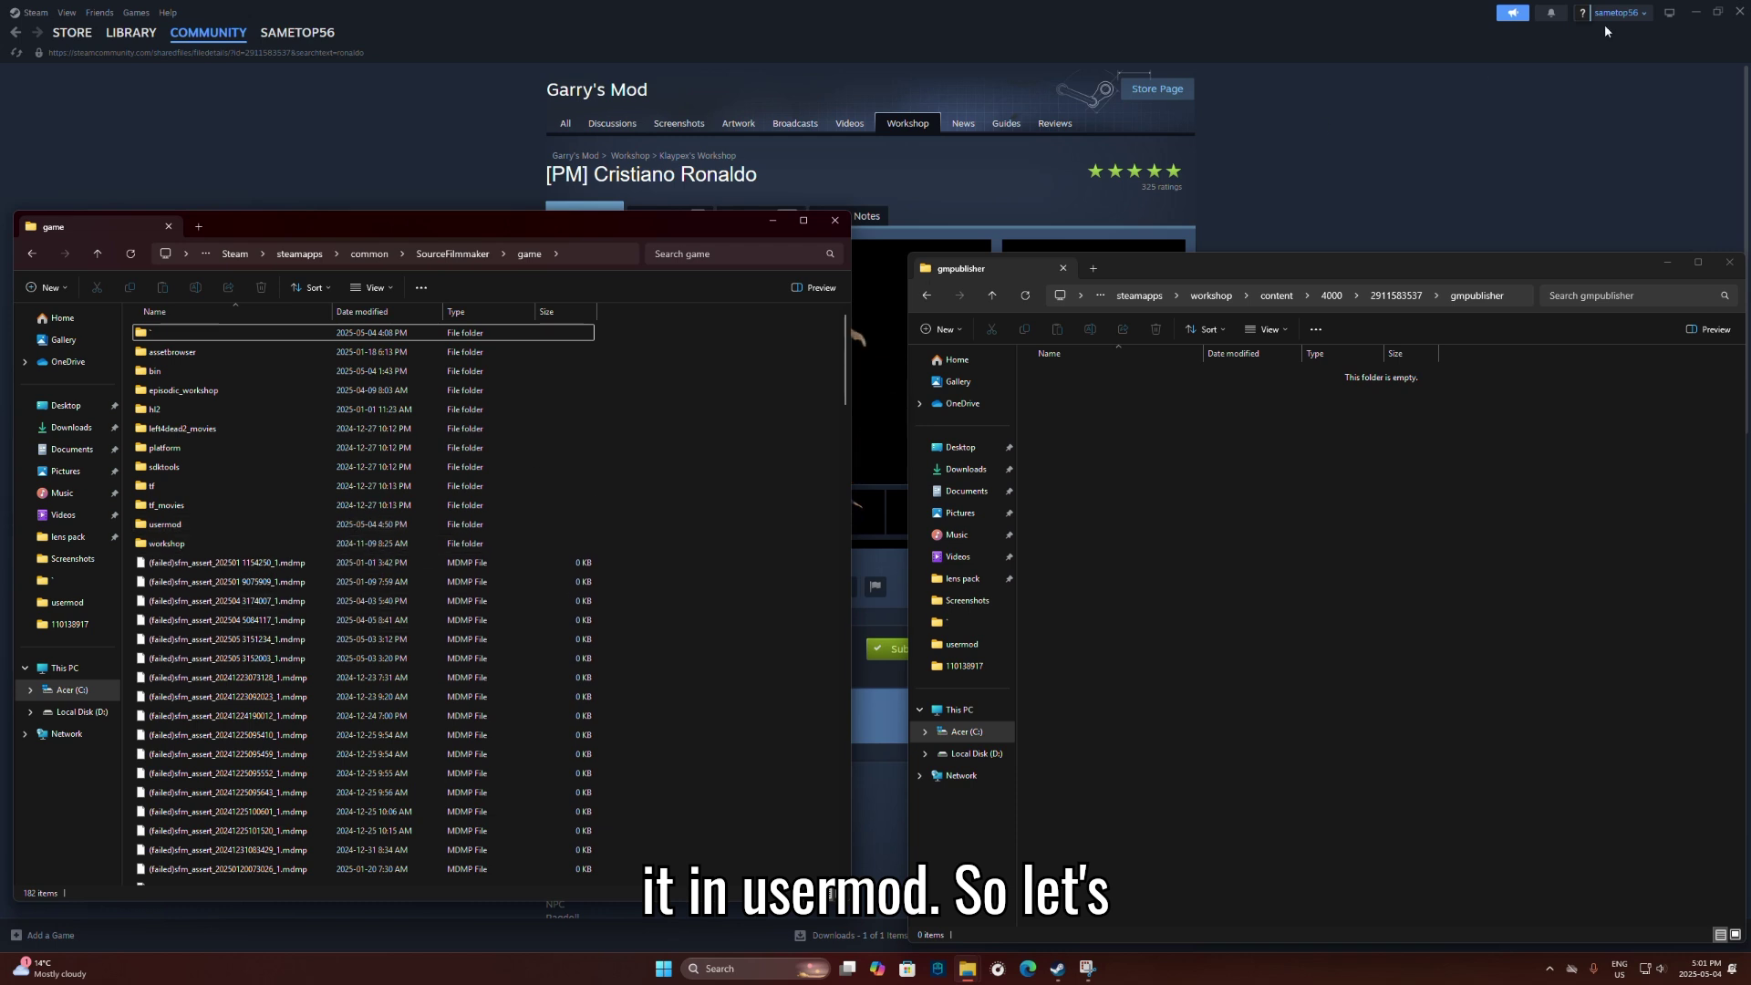
{"action": "left_click", "coordinate": [1729, 263]}
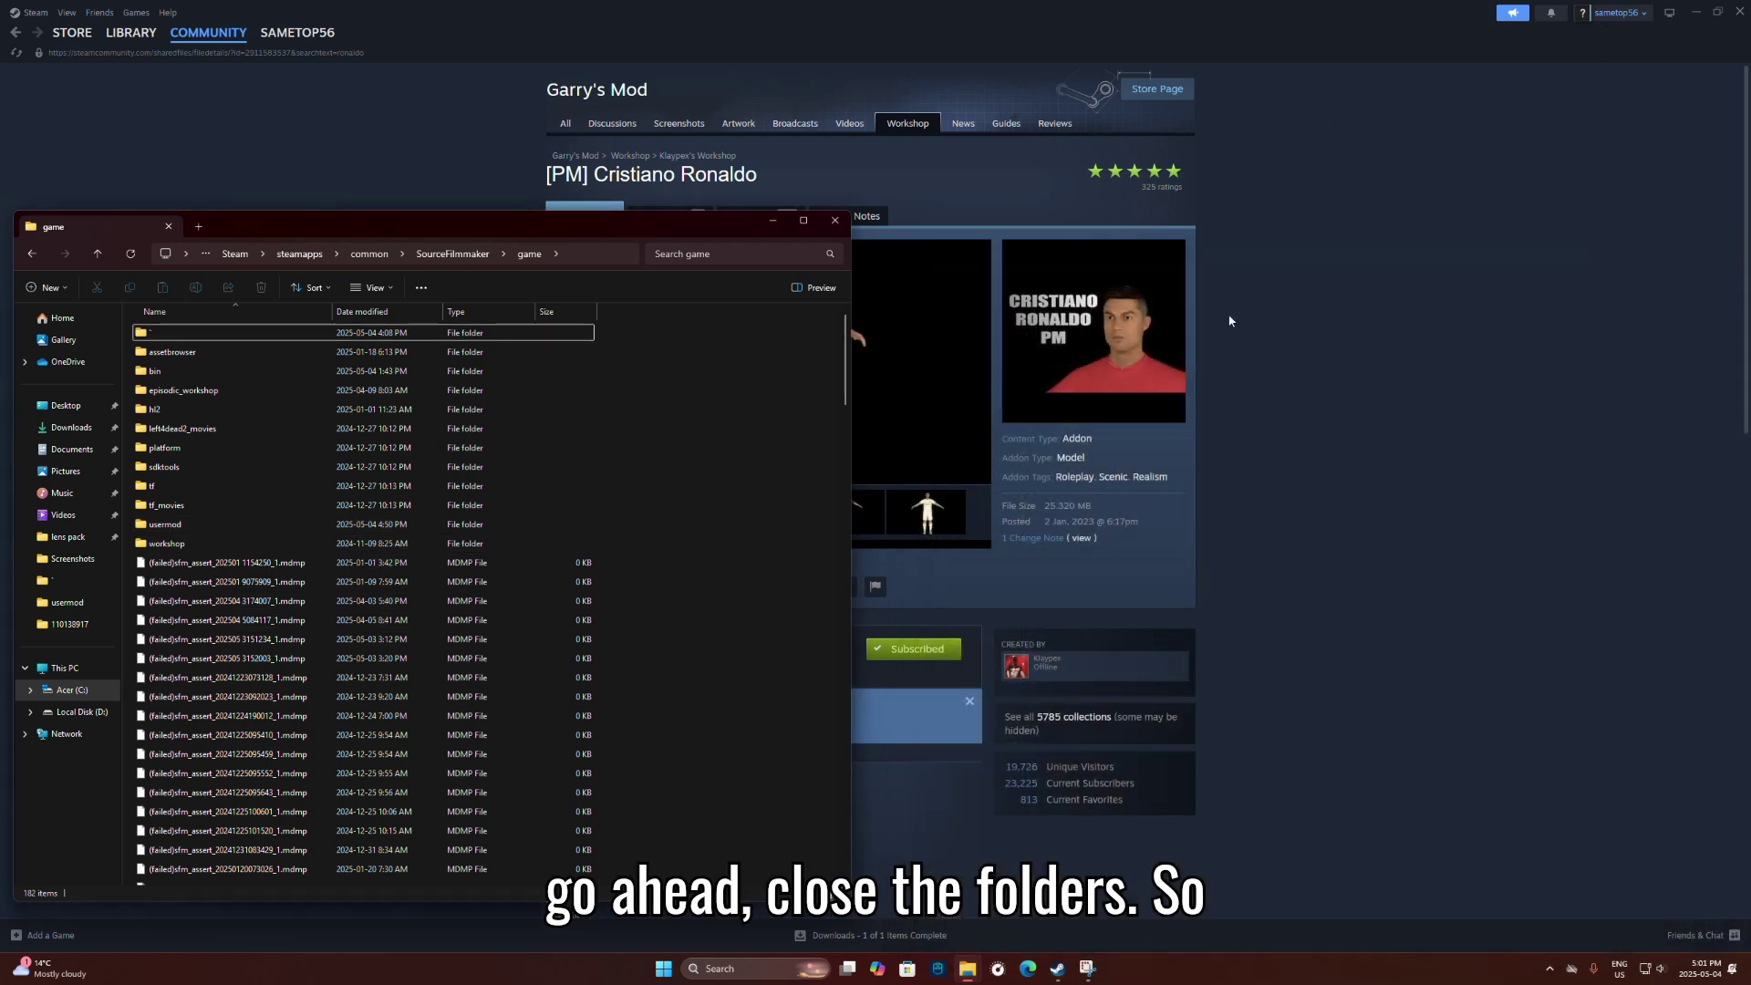
- Close the game folder window and launch Source Filmmaker from the Steam Library home page
{"action": "left_click", "coordinate": [834, 220]}
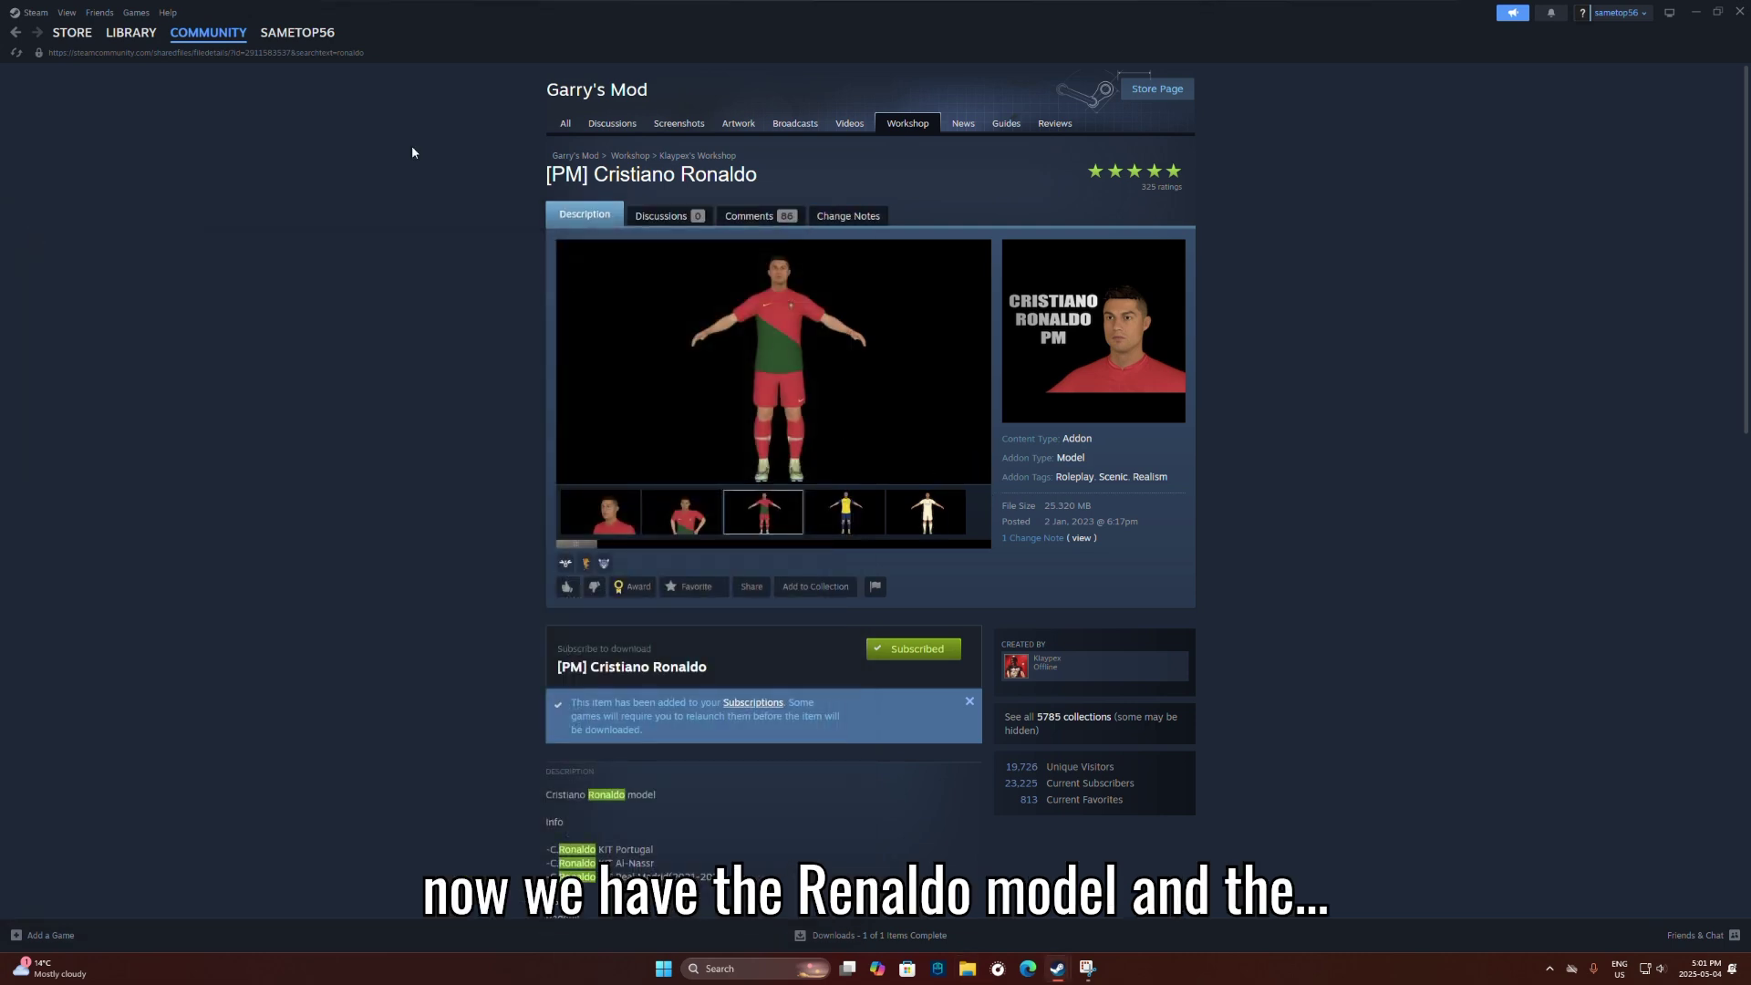
{"action": "left_click", "coordinate": [148, 37]}
{"action": "left_click", "coordinate": [16, 32]}
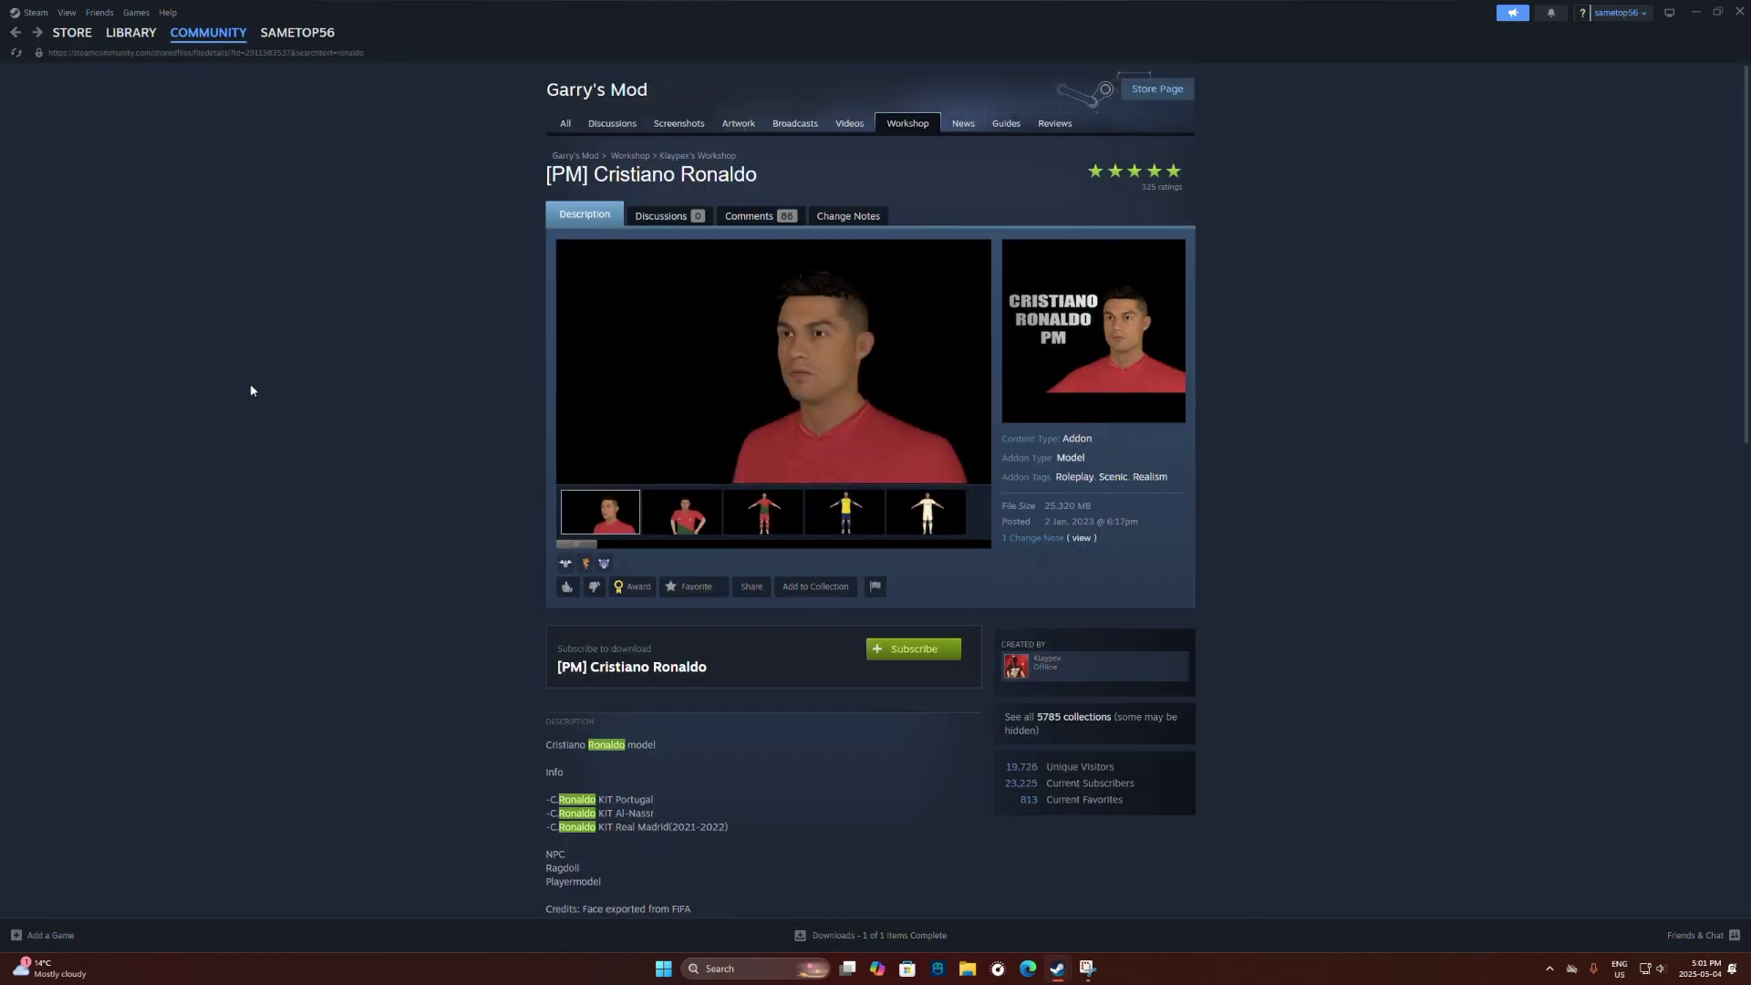
{"action": "left_click", "coordinate": [17, 33]}
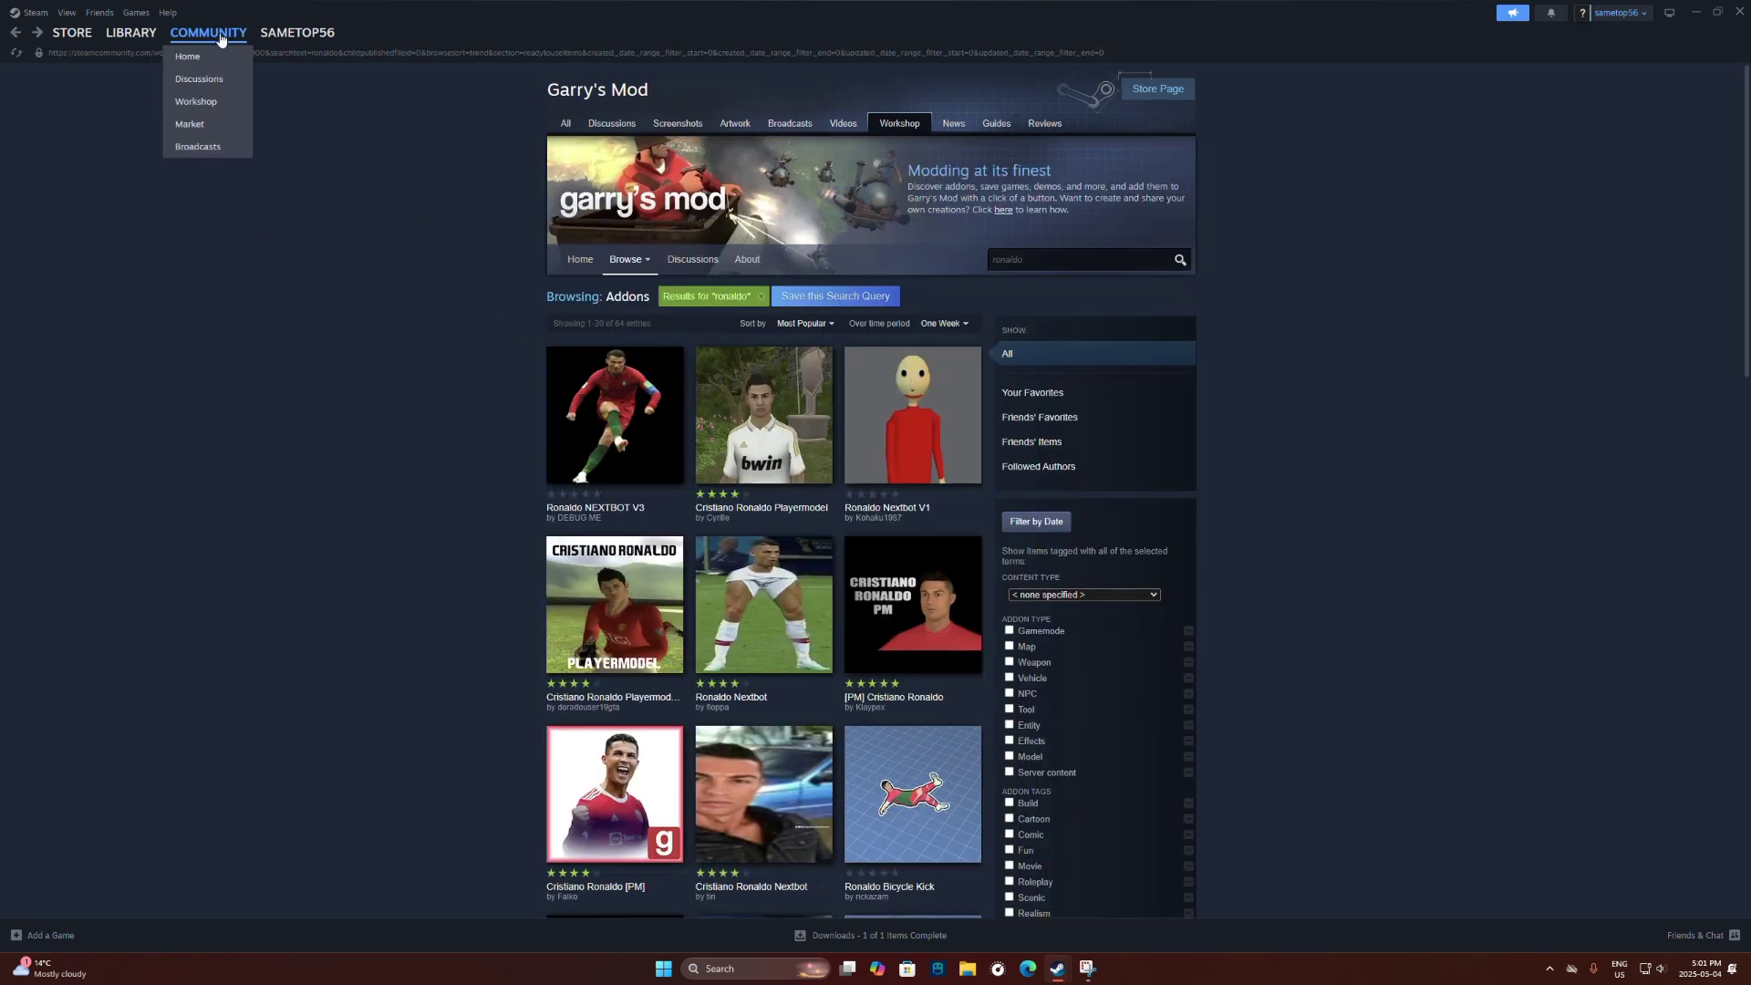
{"action": "left_click", "coordinate": [143, 37]}
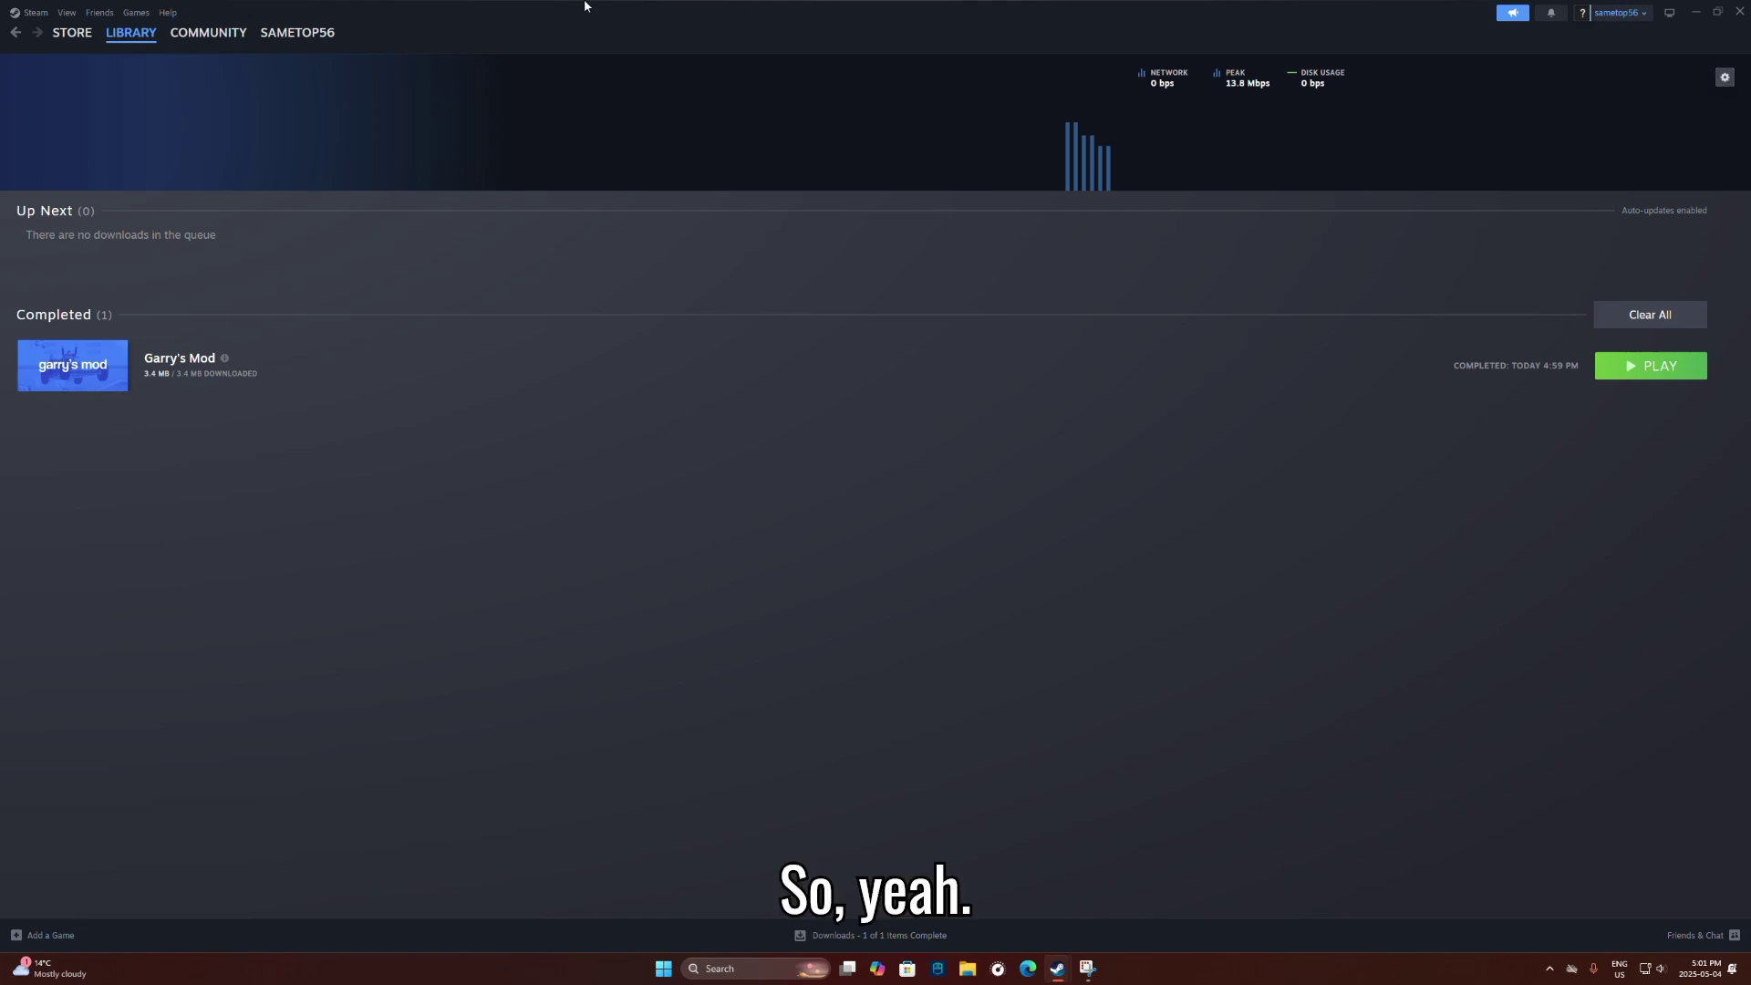
{"action": "left_click", "coordinate": [130, 48]}
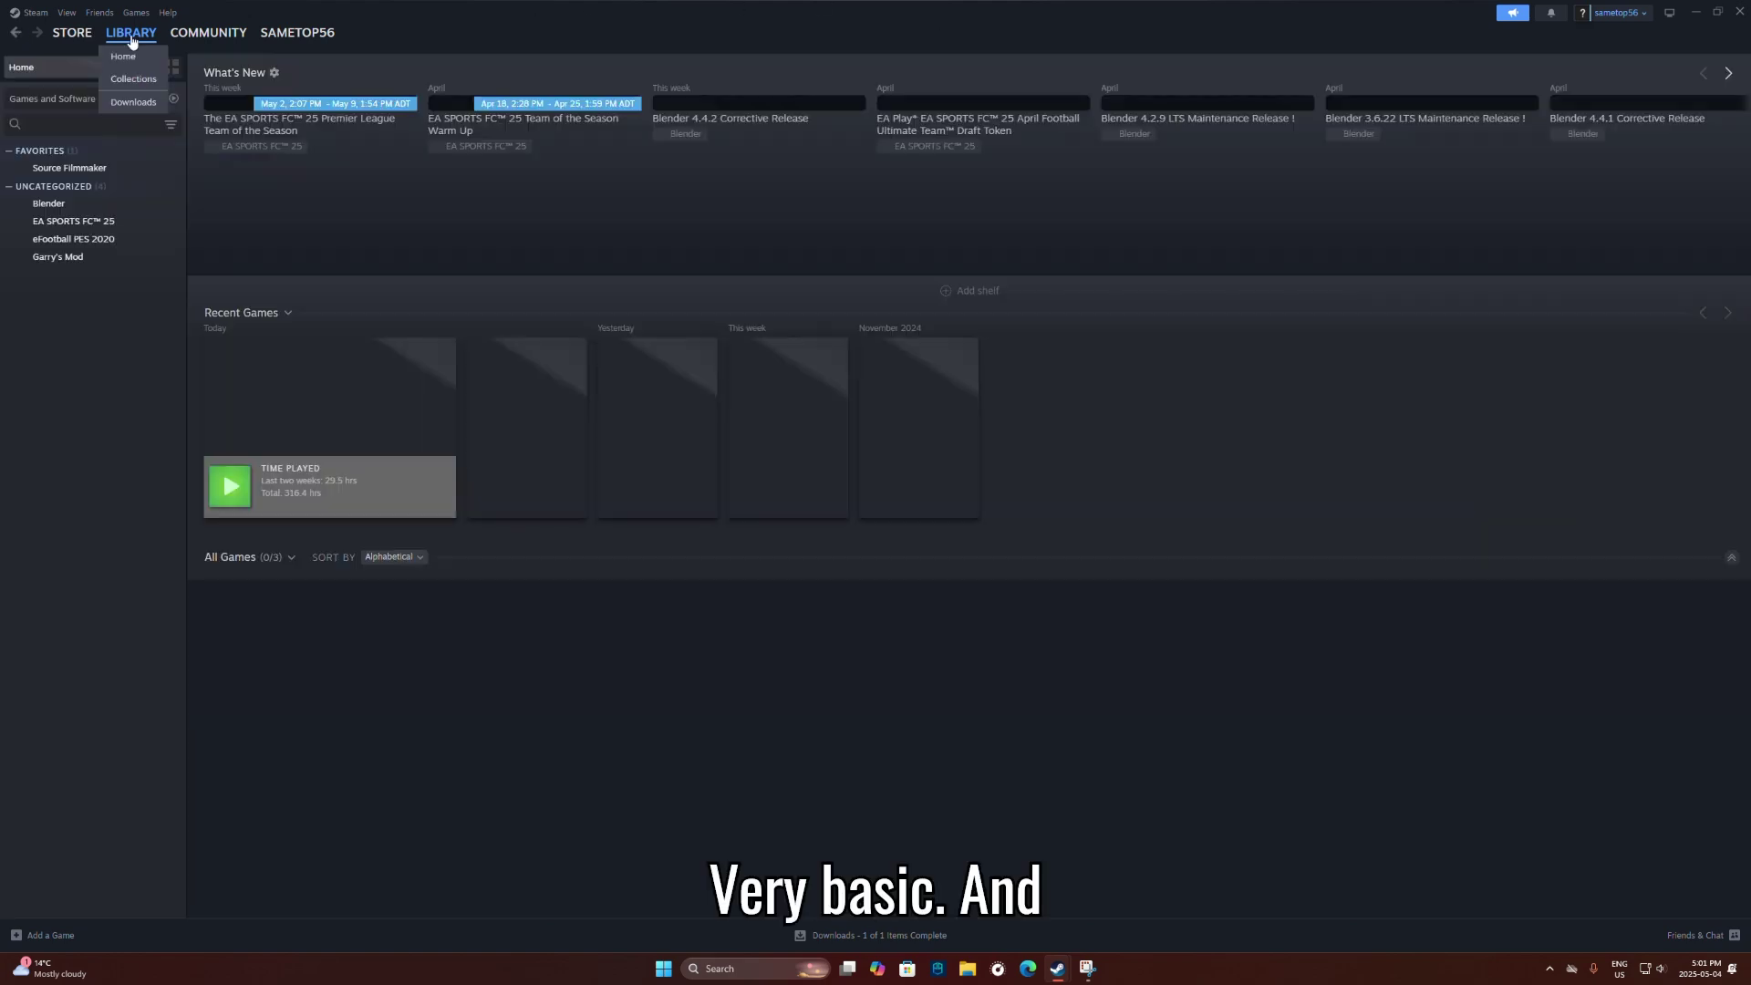
{"action": "right_click", "coordinate": [55, 155]}
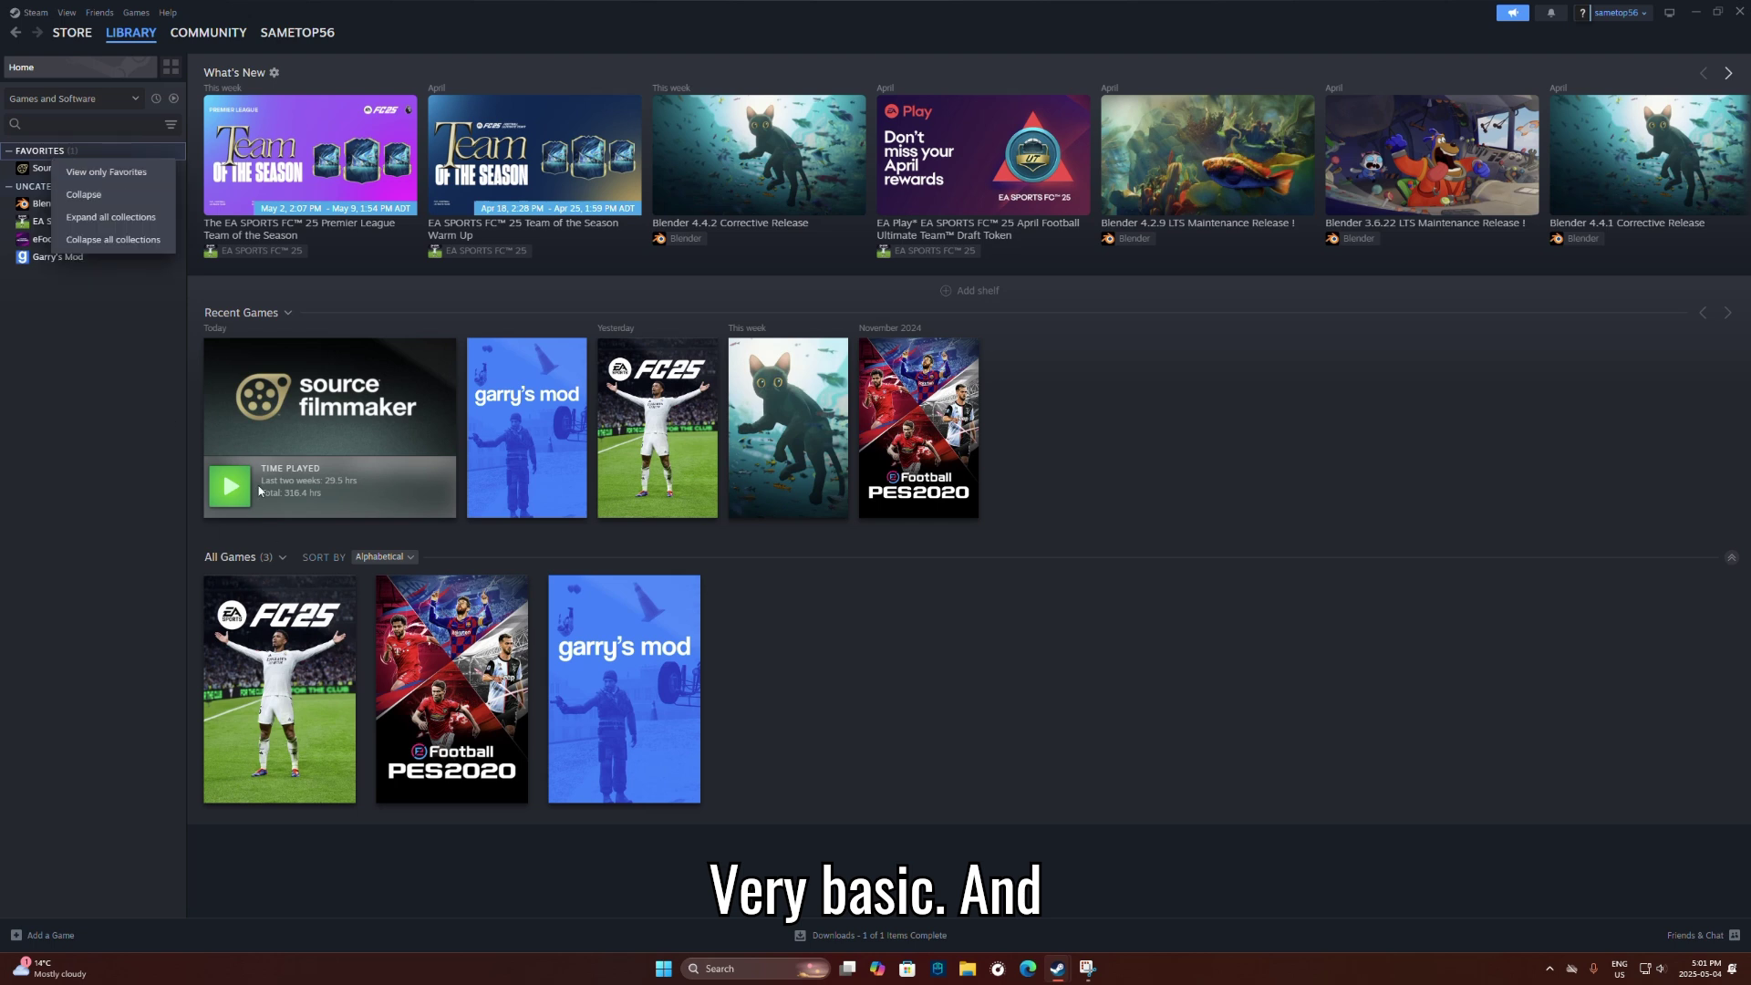
{"action": "left_click", "coordinate": [234, 490]}
{"action": "left_click", "coordinate": [233, 491]}
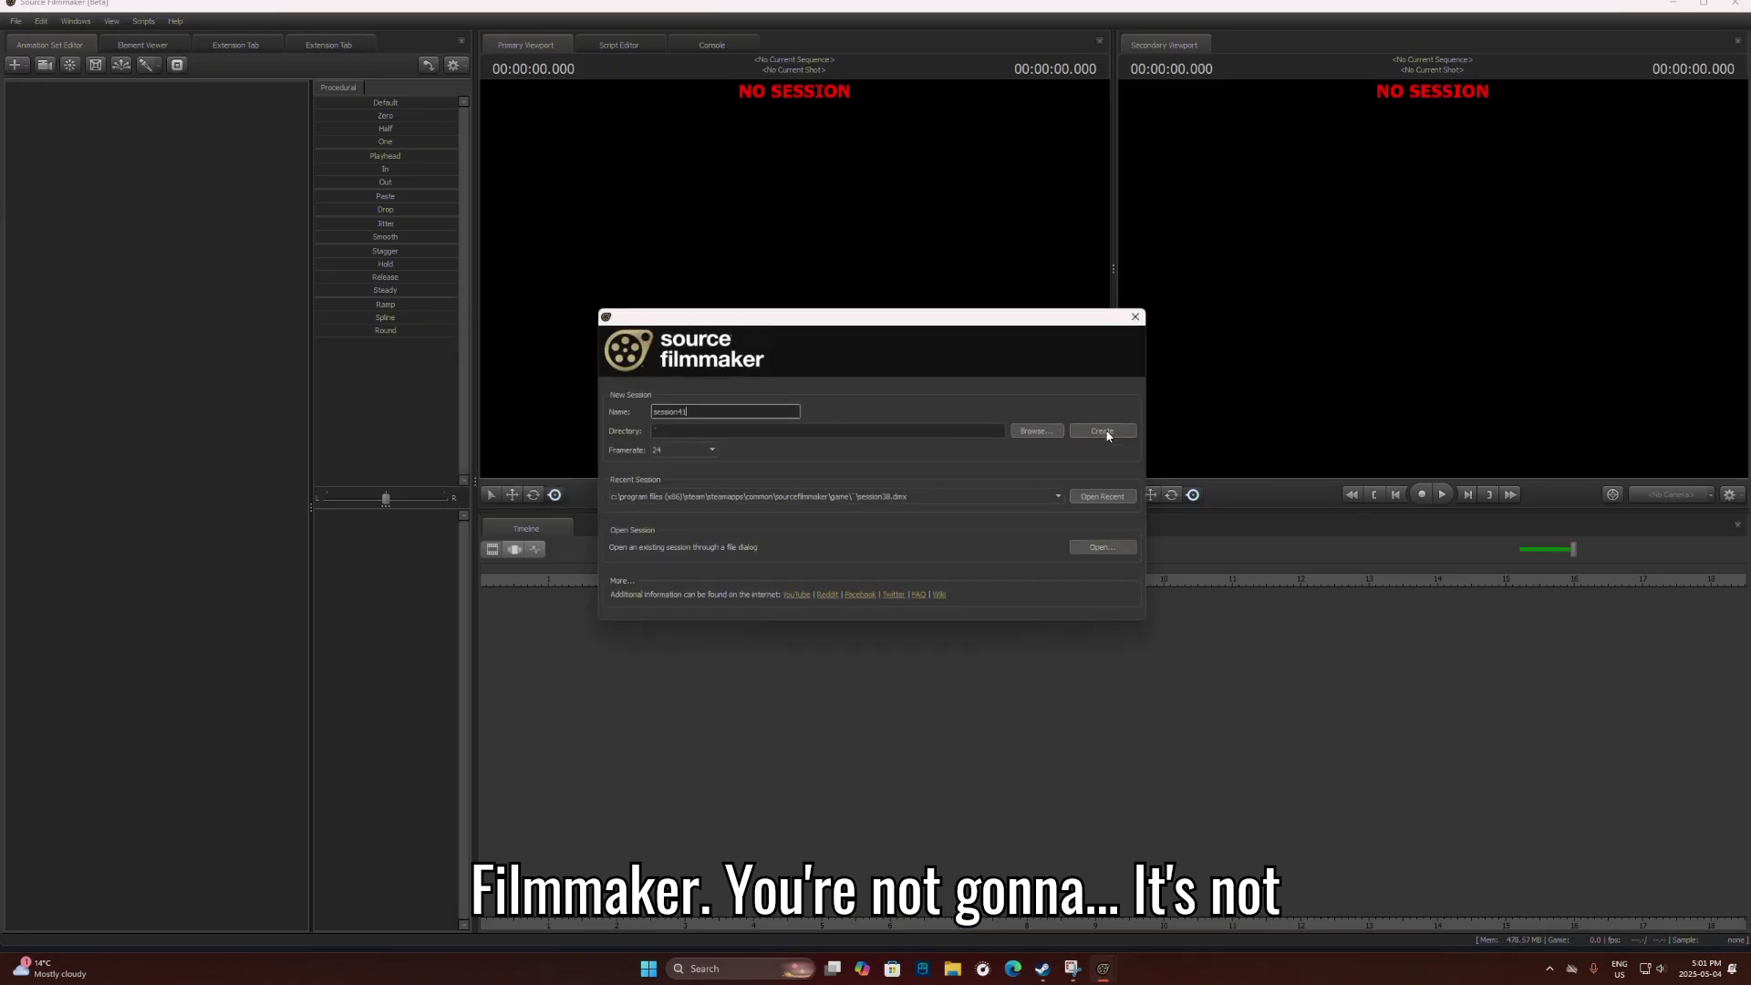
- Create session41 and load rp_oasisdawn.bsp into the Primary Viewport via Load Map
{"action": "left_click", "coordinate": [1103, 430]}
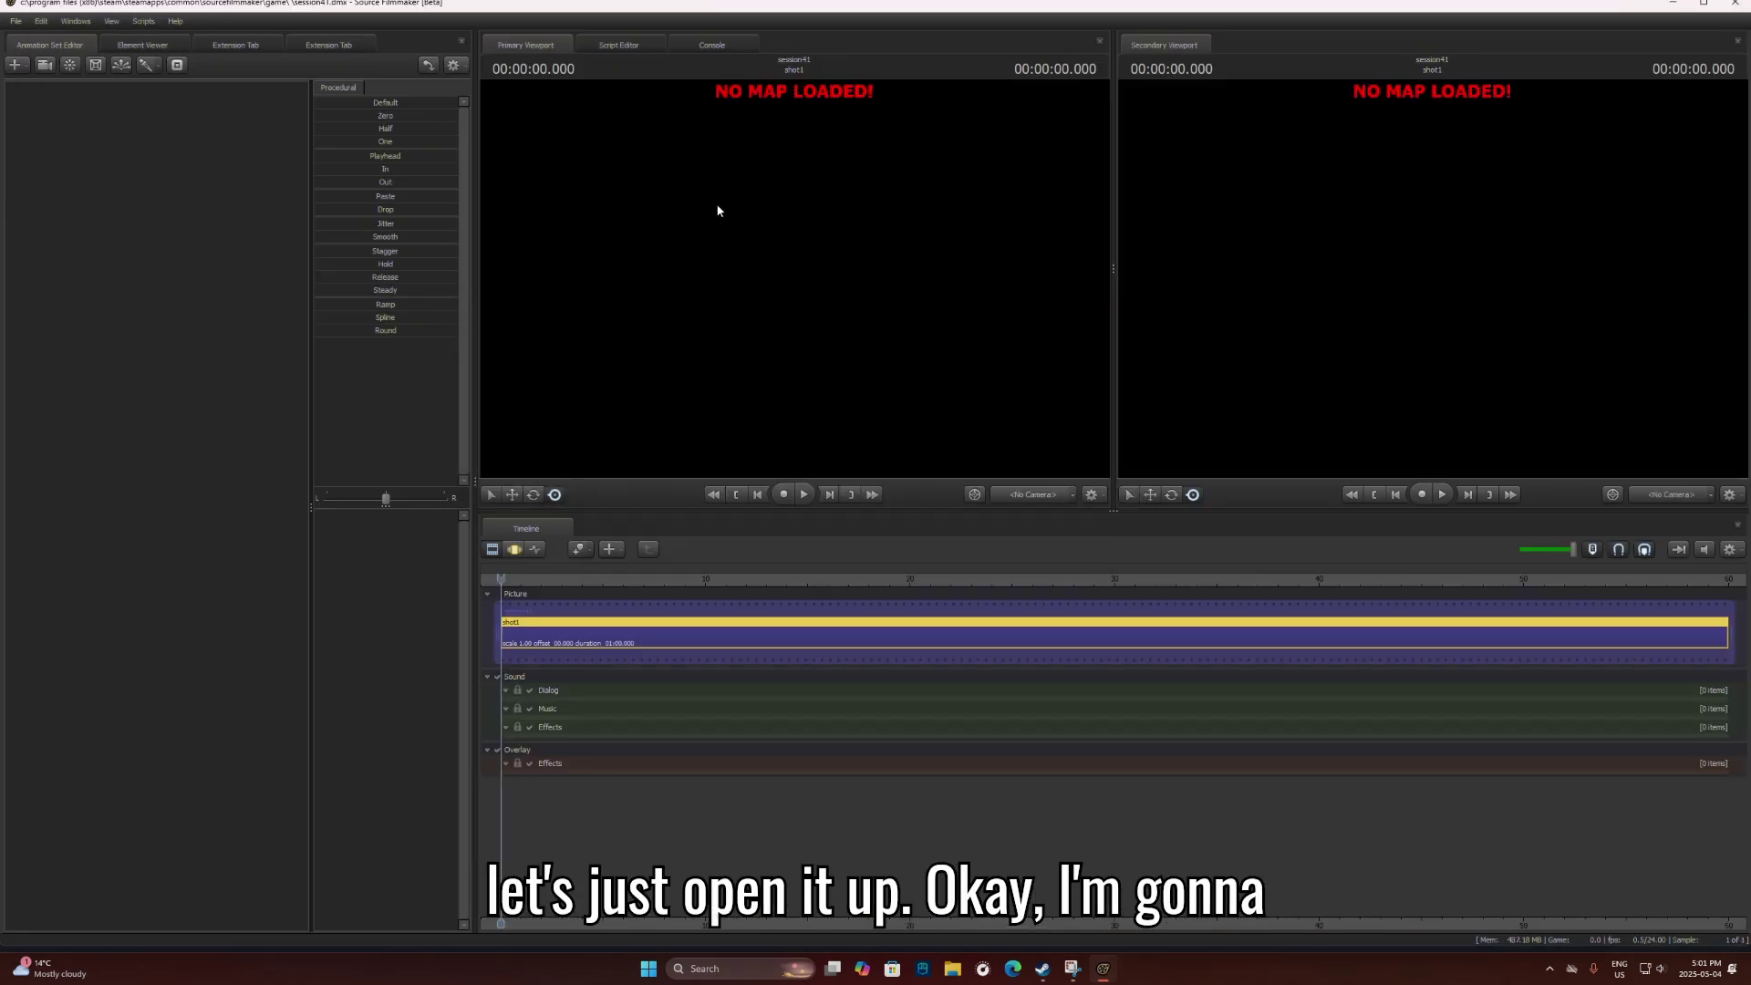
{"action": "right_click", "coordinate": [718, 210]}
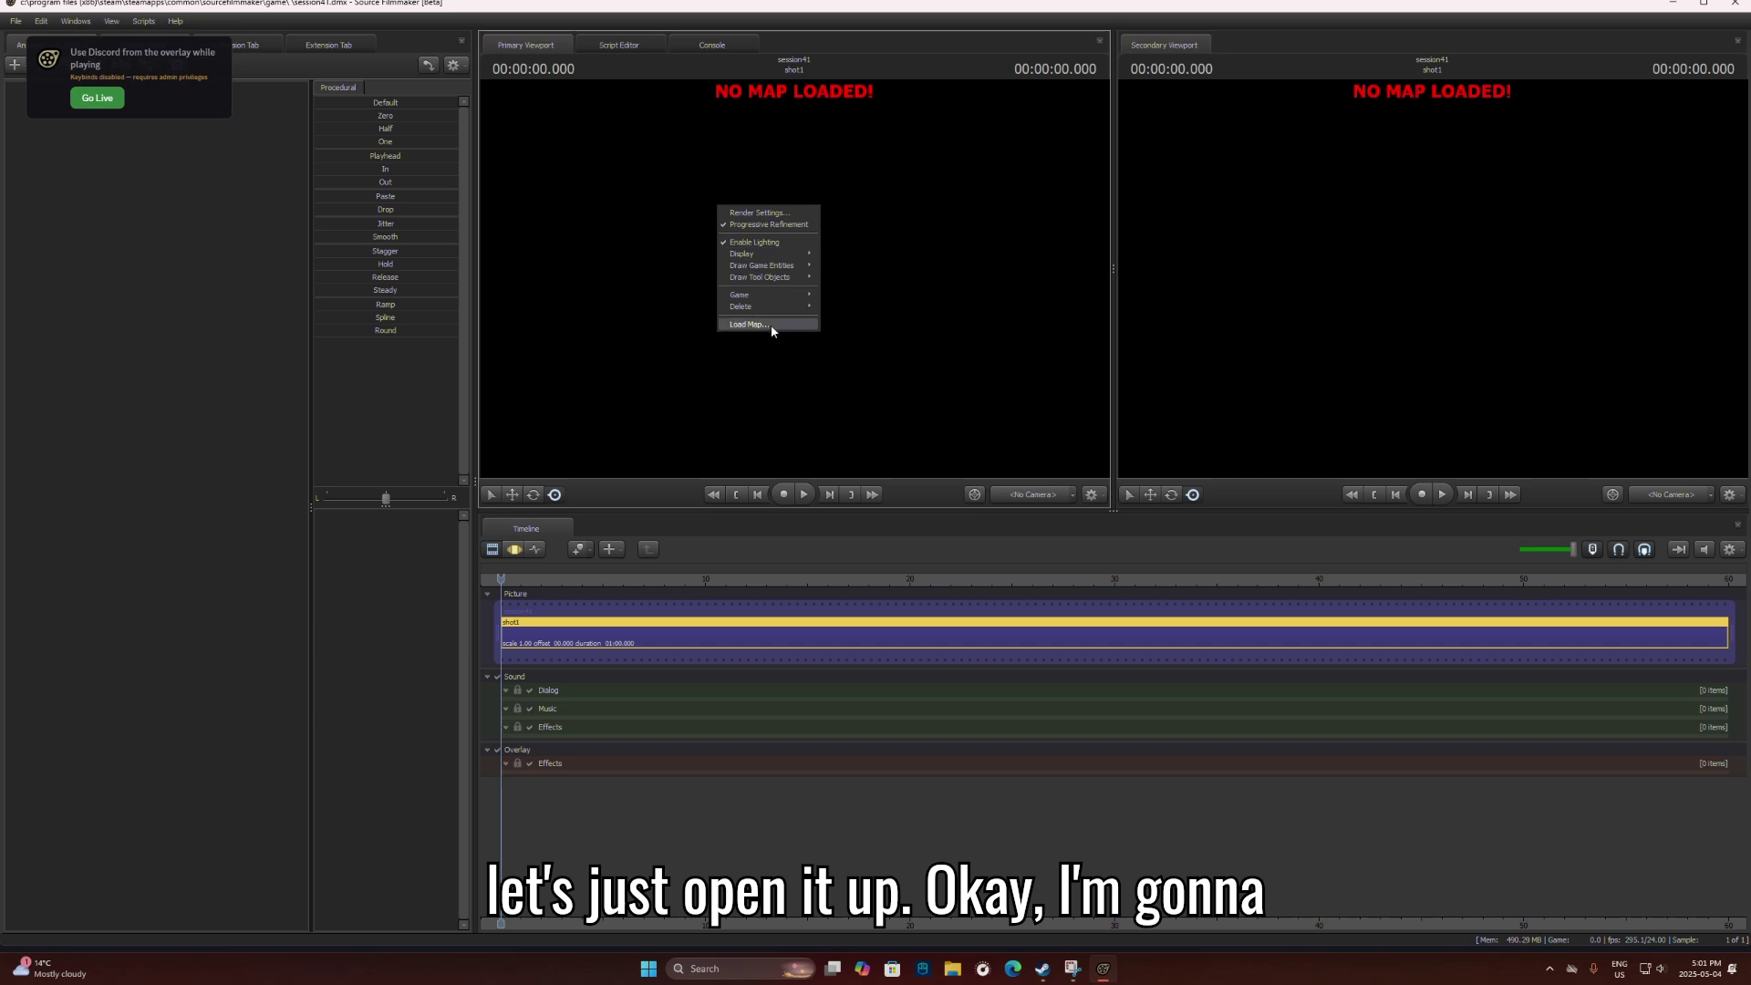
{"action": "left_click", "coordinate": [772, 327]}
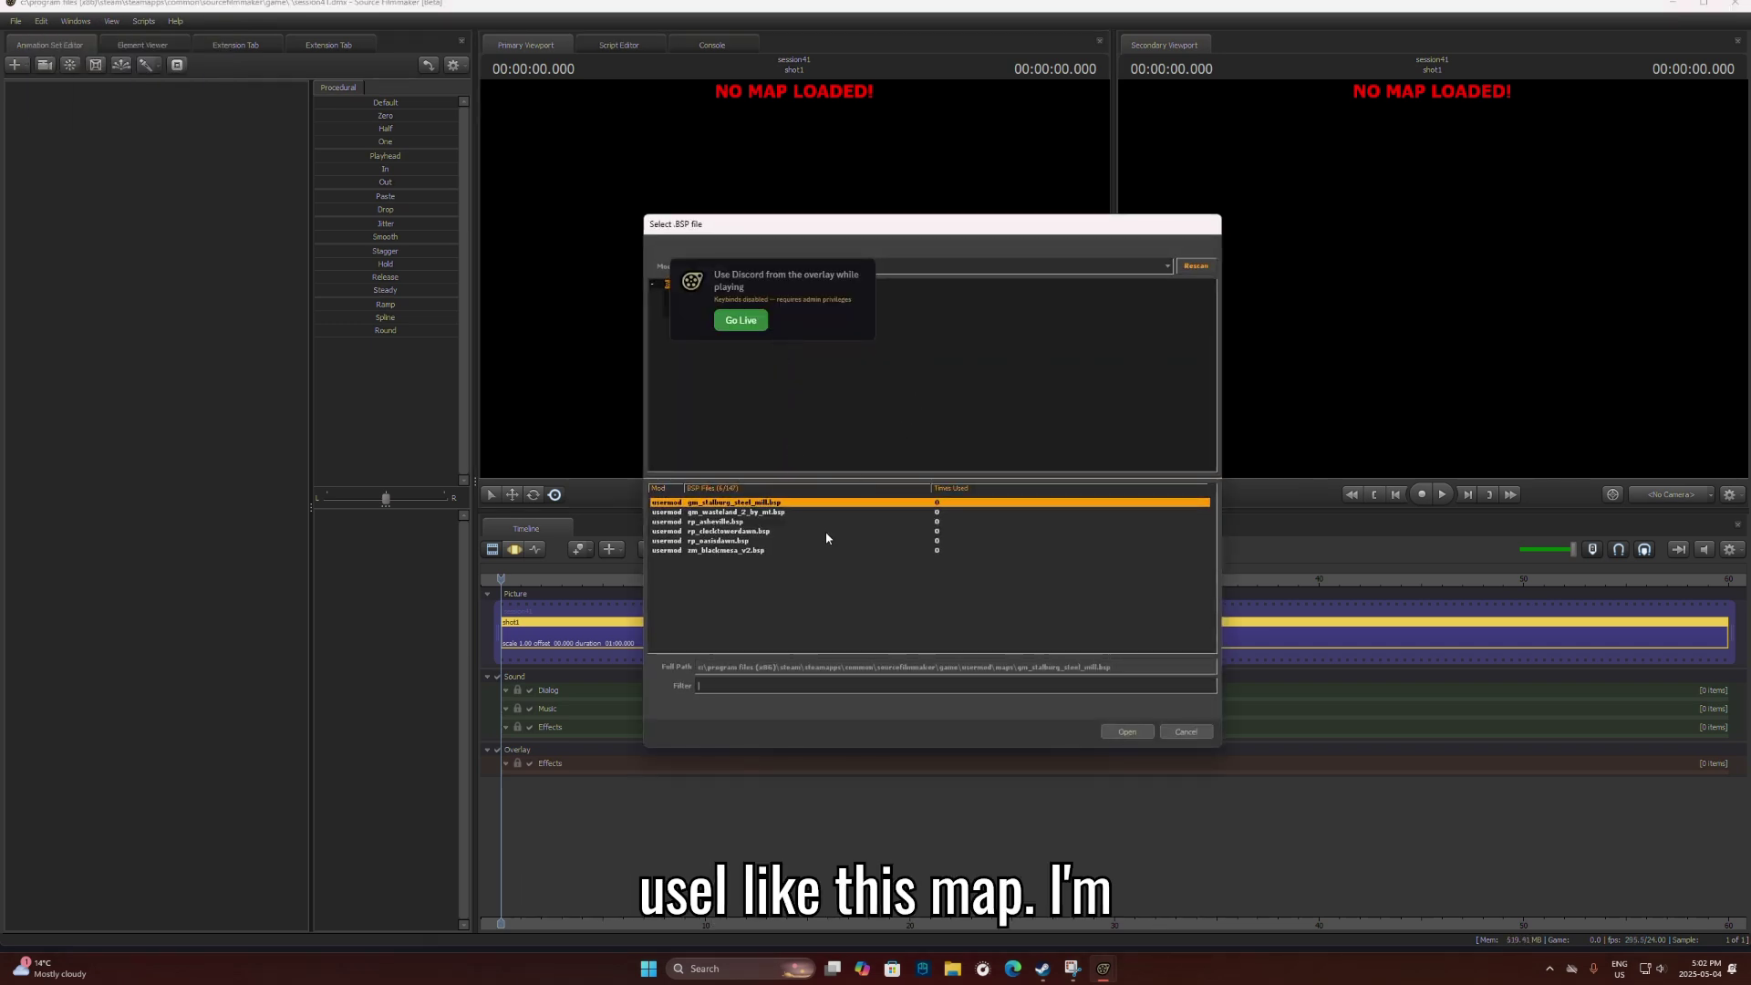
{"action": "double_click", "coordinate": [698, 541]}
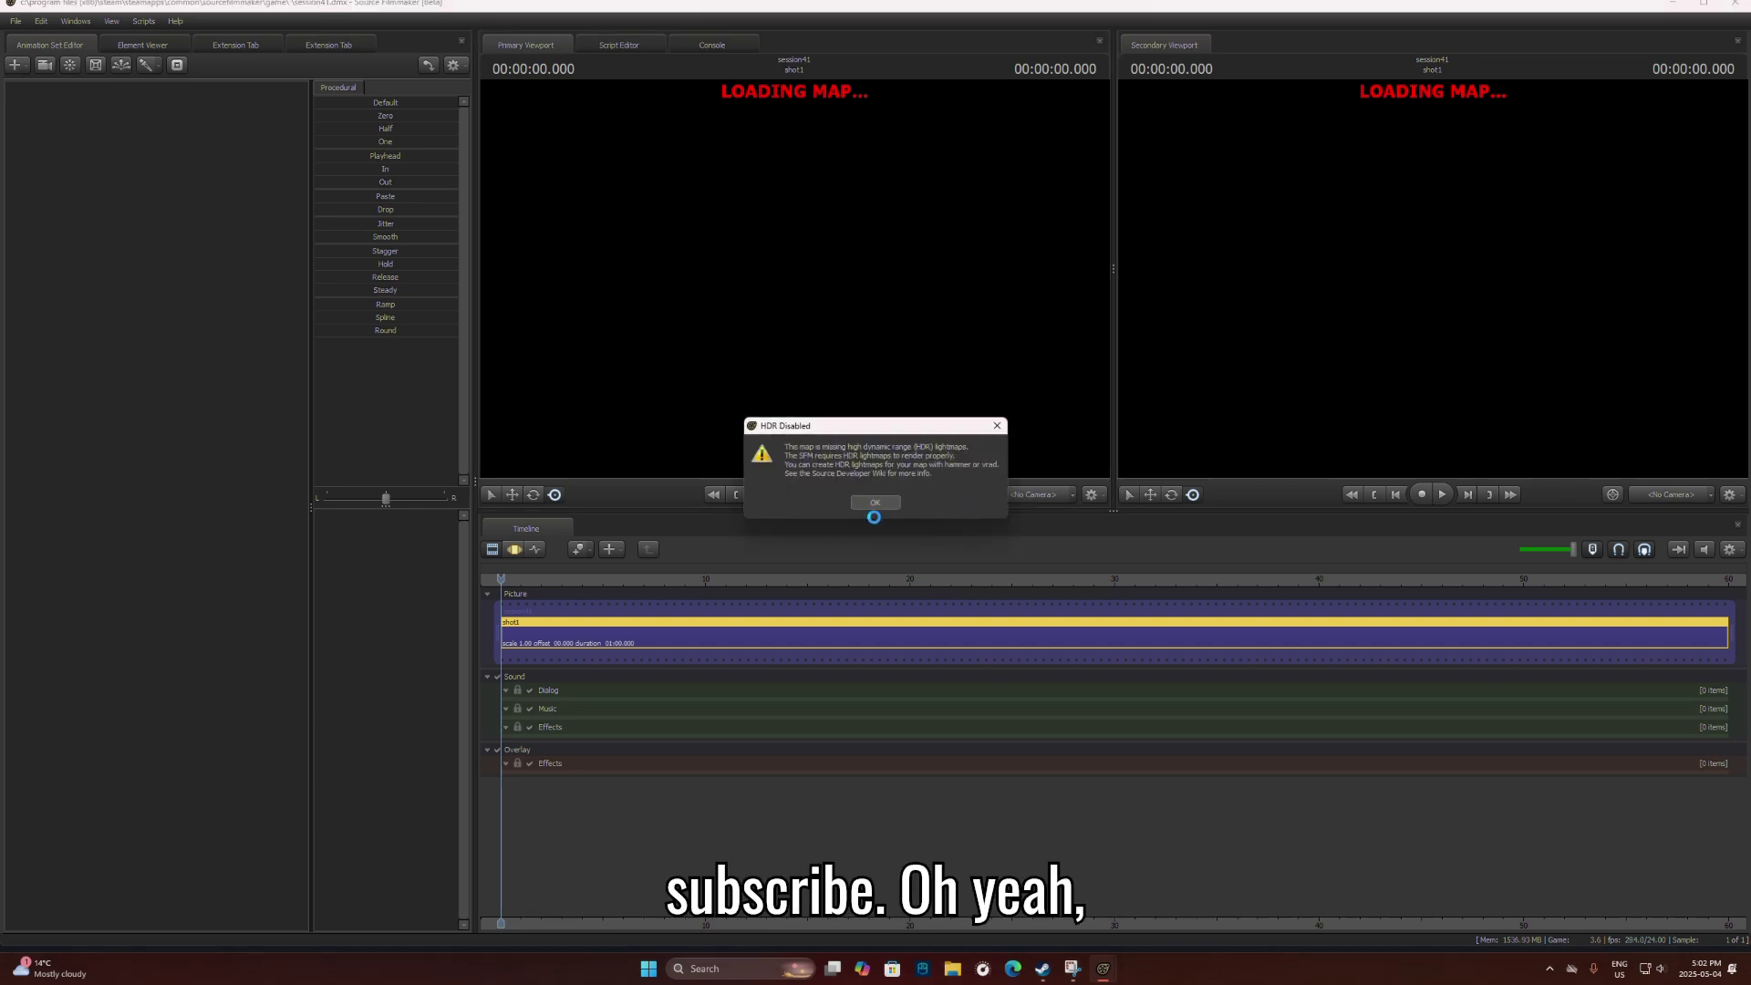
- Dismiss the HDR Disabled warning and switch the timeline to the Motion Editor
{"action": "left_click", "coordinate": [875, 503]}
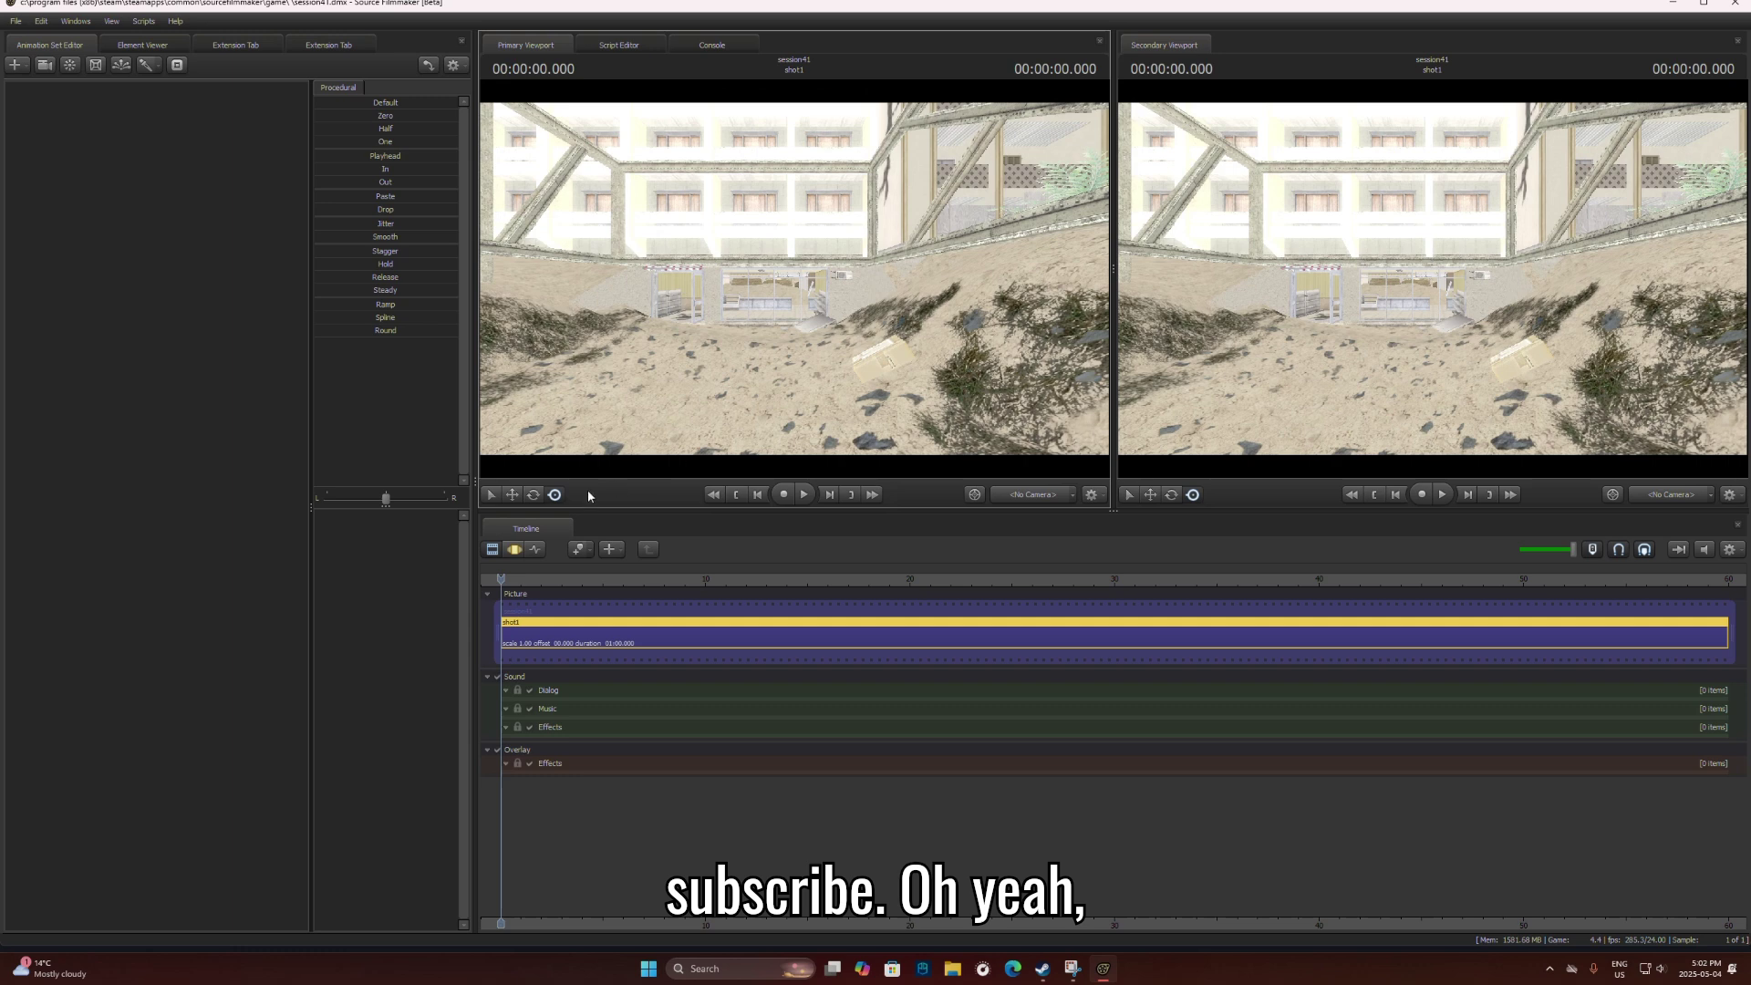
{"action": "left_click", "coordinate": [514, 548]}
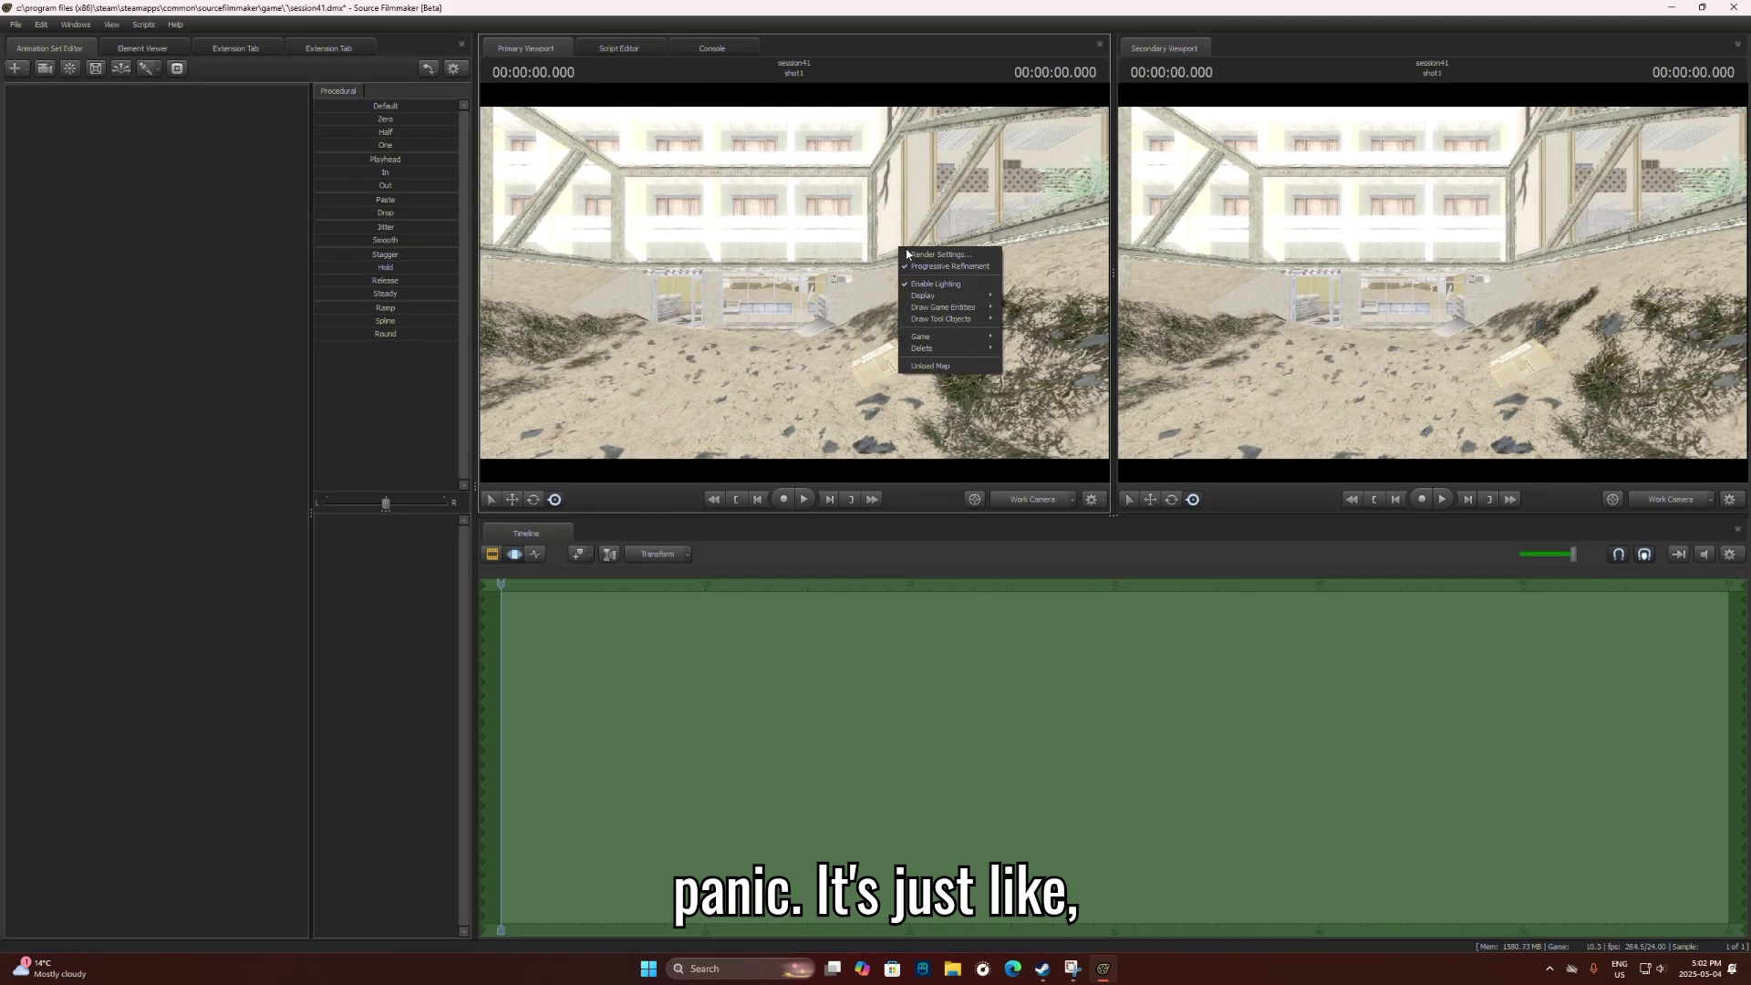
{"action": "right_click", "coordinate": [921, 290]}
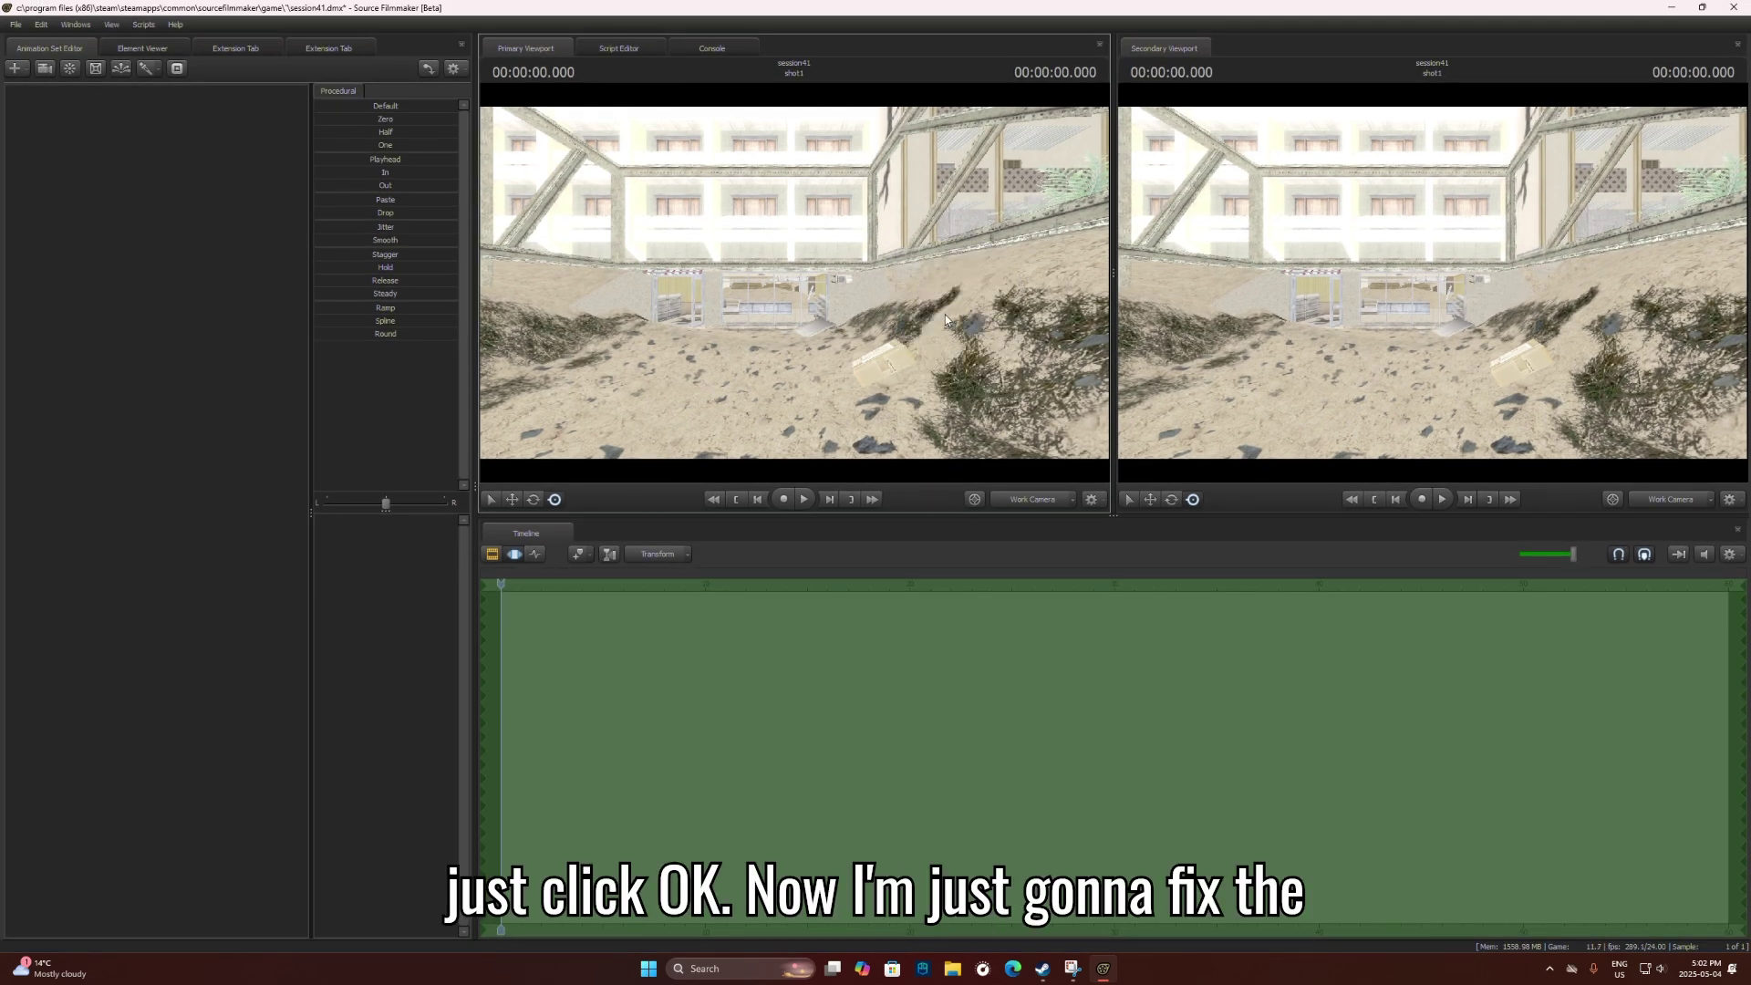
- Fly the work camera past the ambulance street and gas tanks to the bridge
{"action": "left_click_drag", "start_coordinate": [512, 281], "coordinate": [661, 233]}
{"action": "key", "text": "w"}
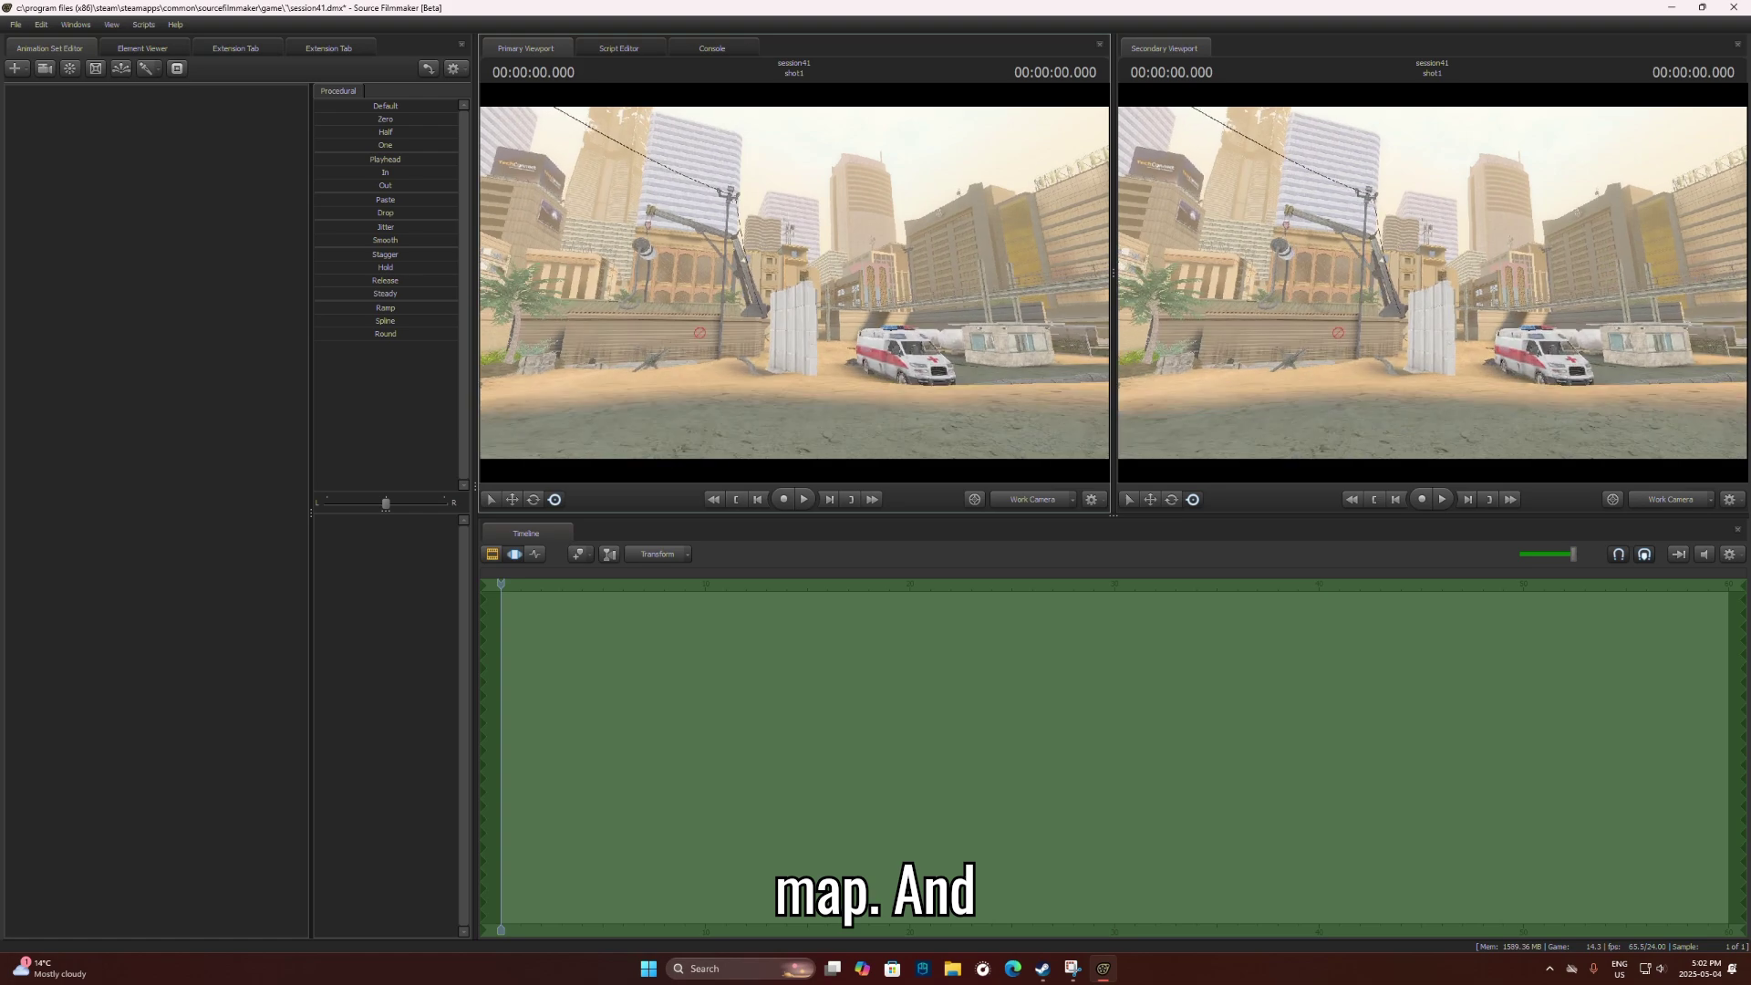
{"action": "left_click_drag", "start_coordinate": [945, 314], "coordinate": [883, 115]}
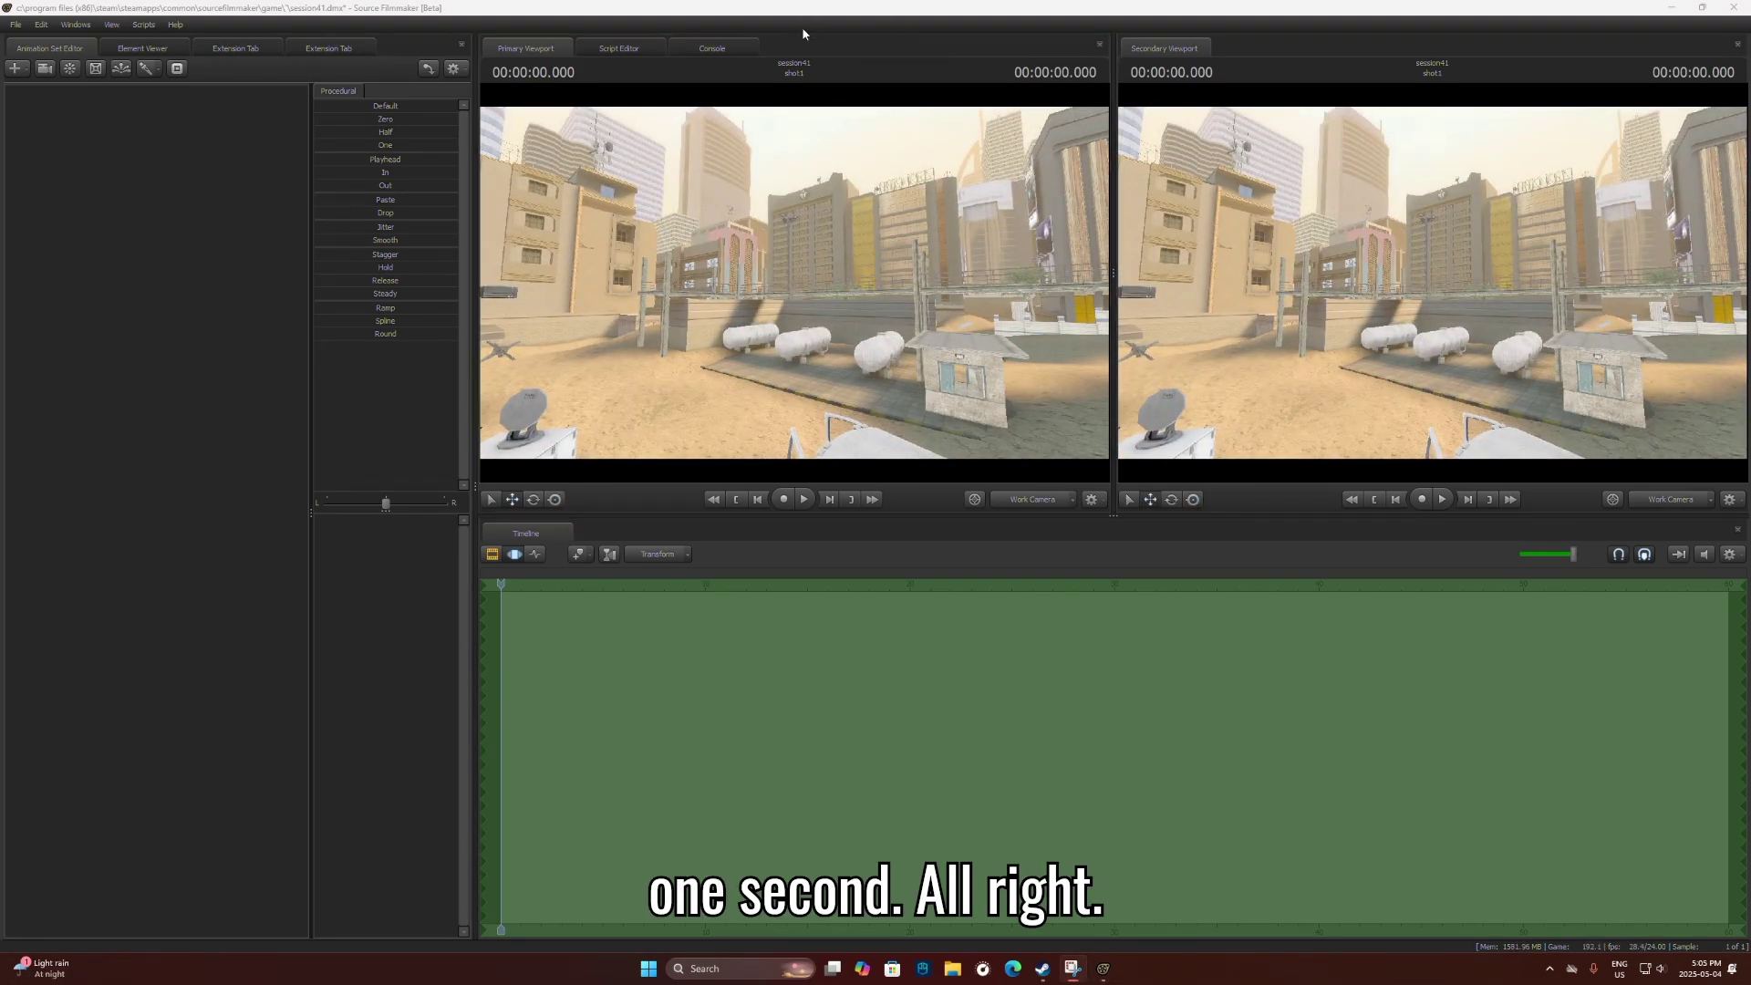
{"action": "left_click_drag", "start_coordinate": [793, 282], "coordinate": [783, 287]}
{"action": "key", "text": "w"}
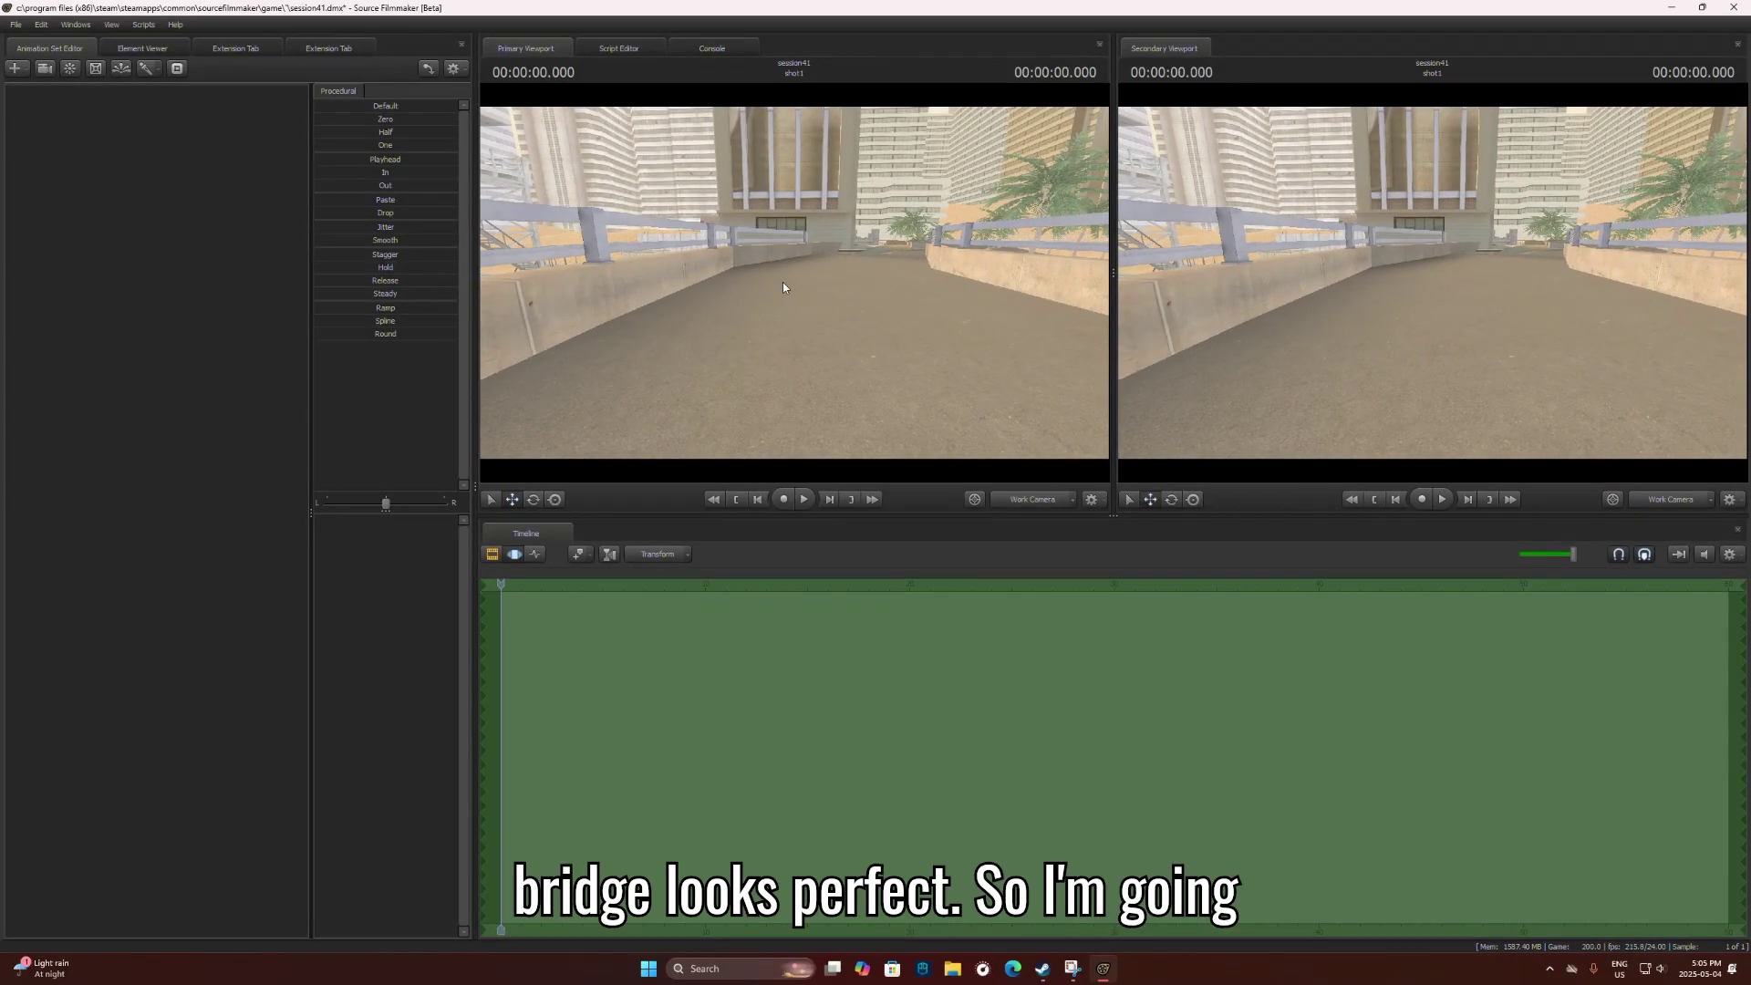
- Add cr7\cristiano_ronaldo.mdl as a new animation set, filtering the file list for 'rona'
{"action": "right_click", "coordinate": [202, 307]}
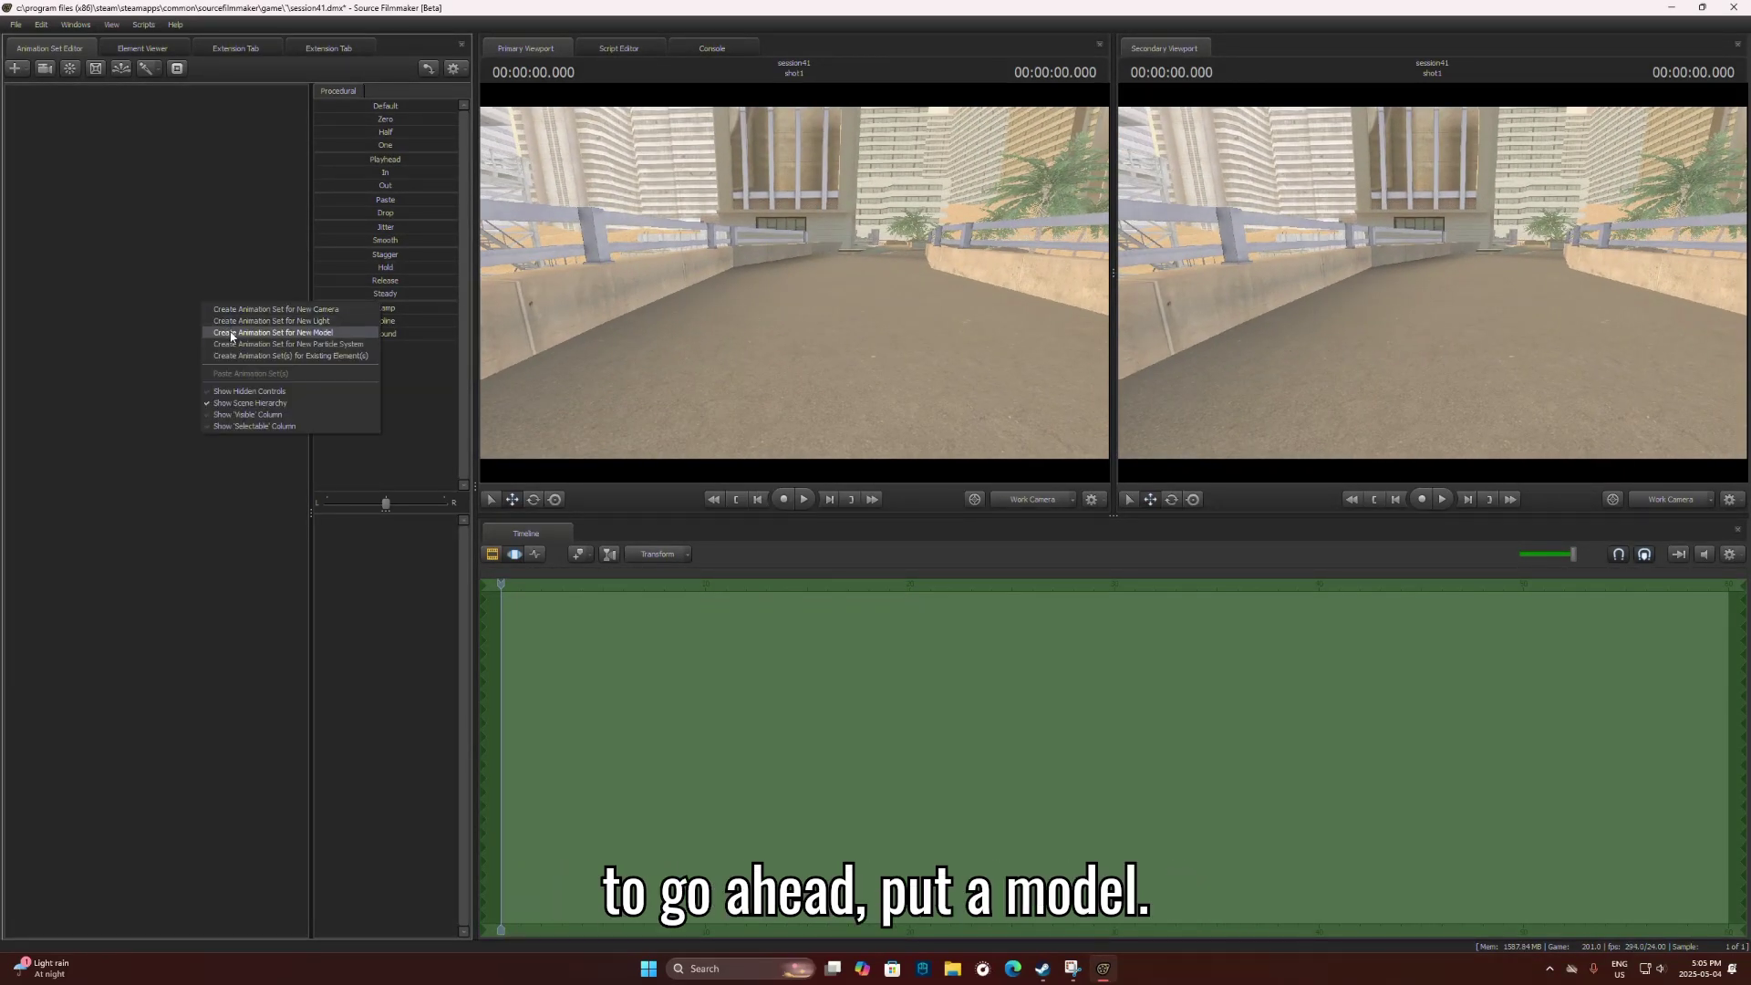
{"action": "left_click", "coordinate": [232, 333]}
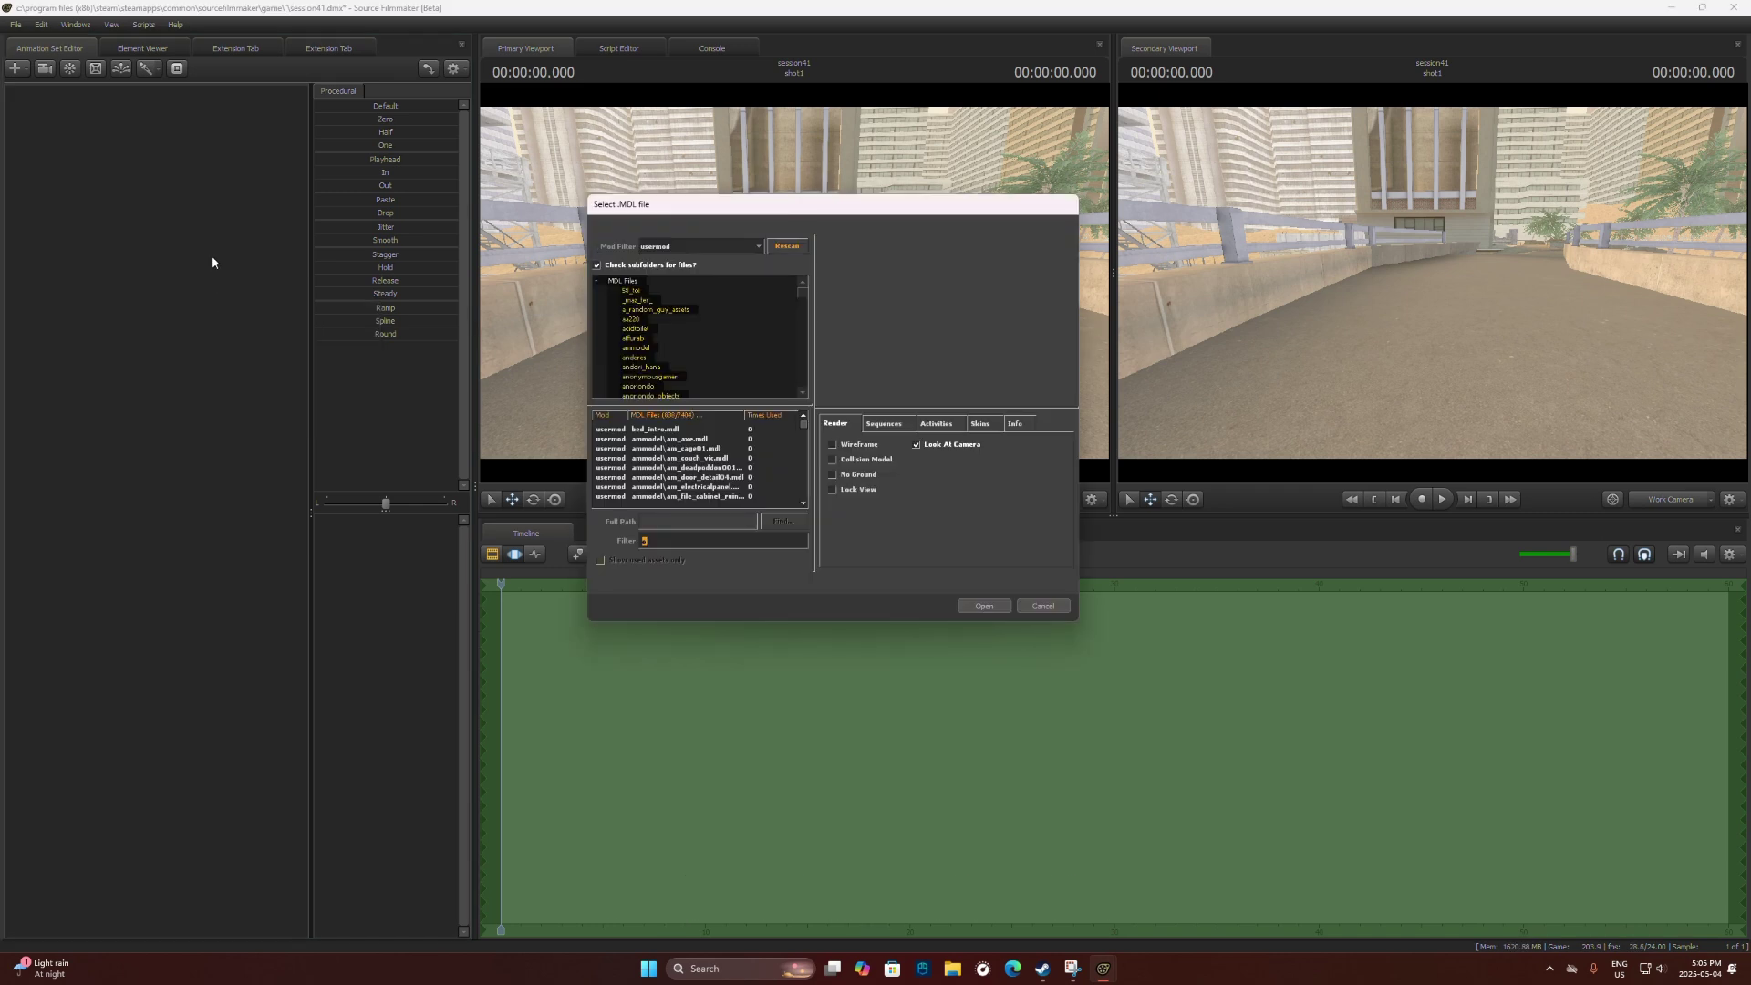
{"action": "type", "text": "ronaldo"}
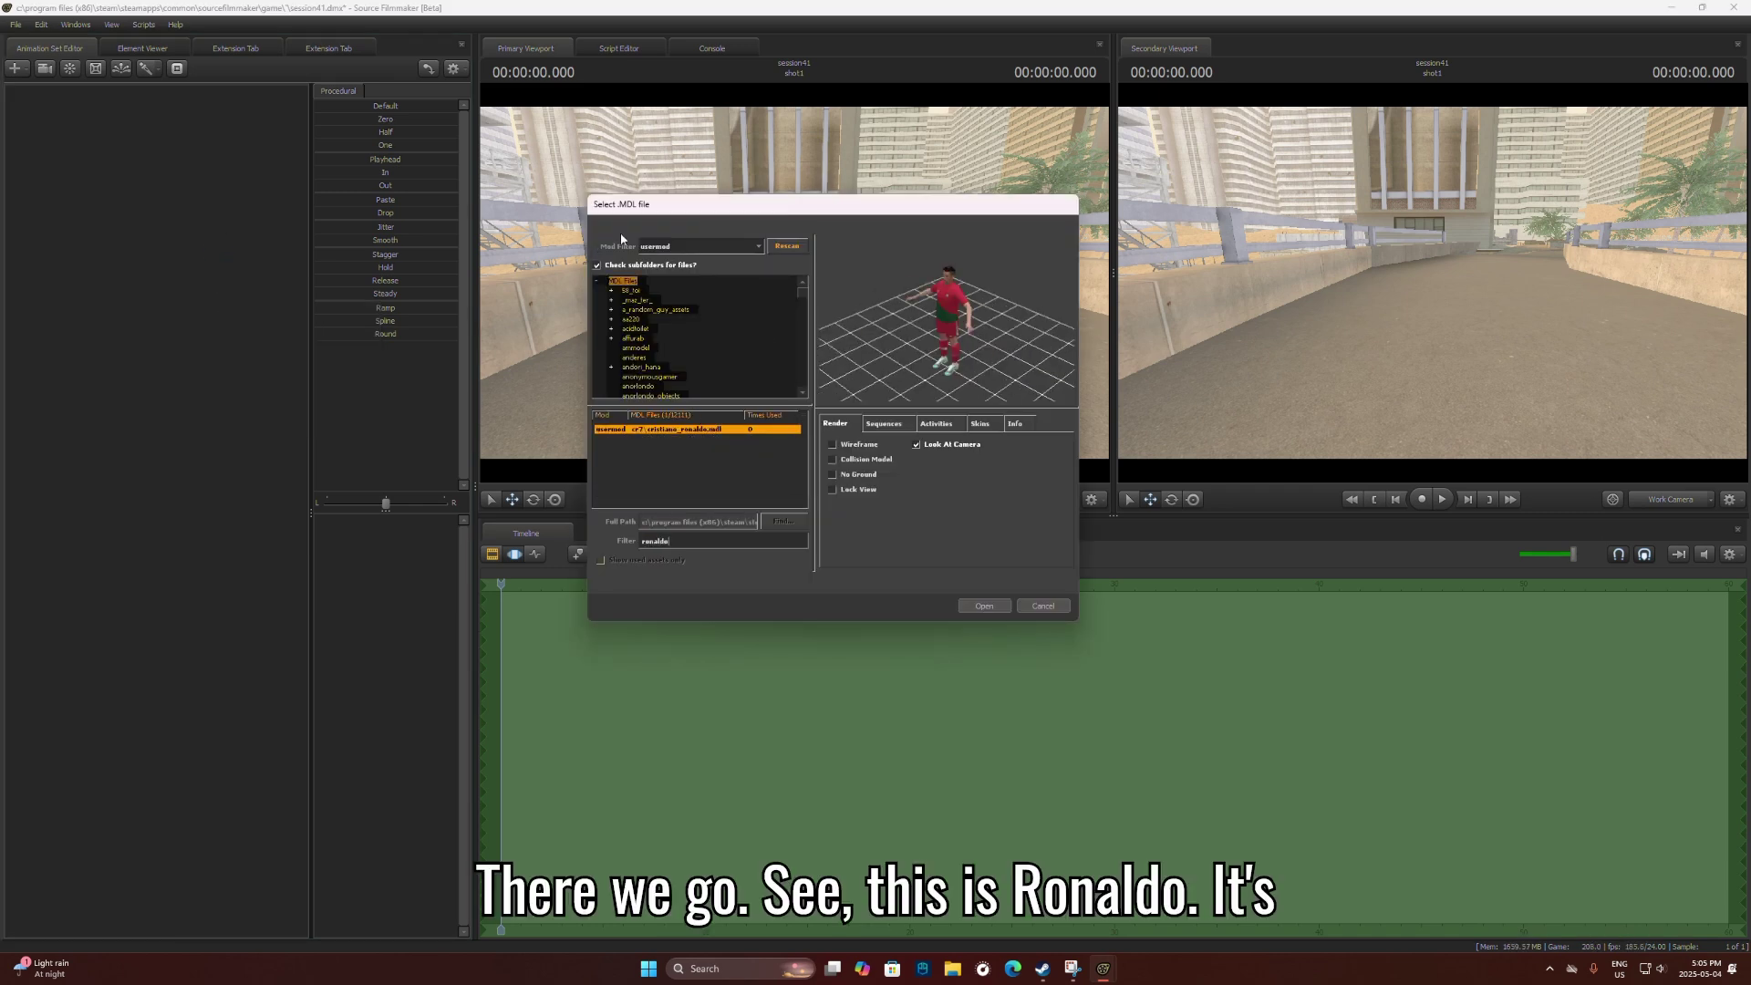
{"action": "left_click", "coordinate": [981, 603]}
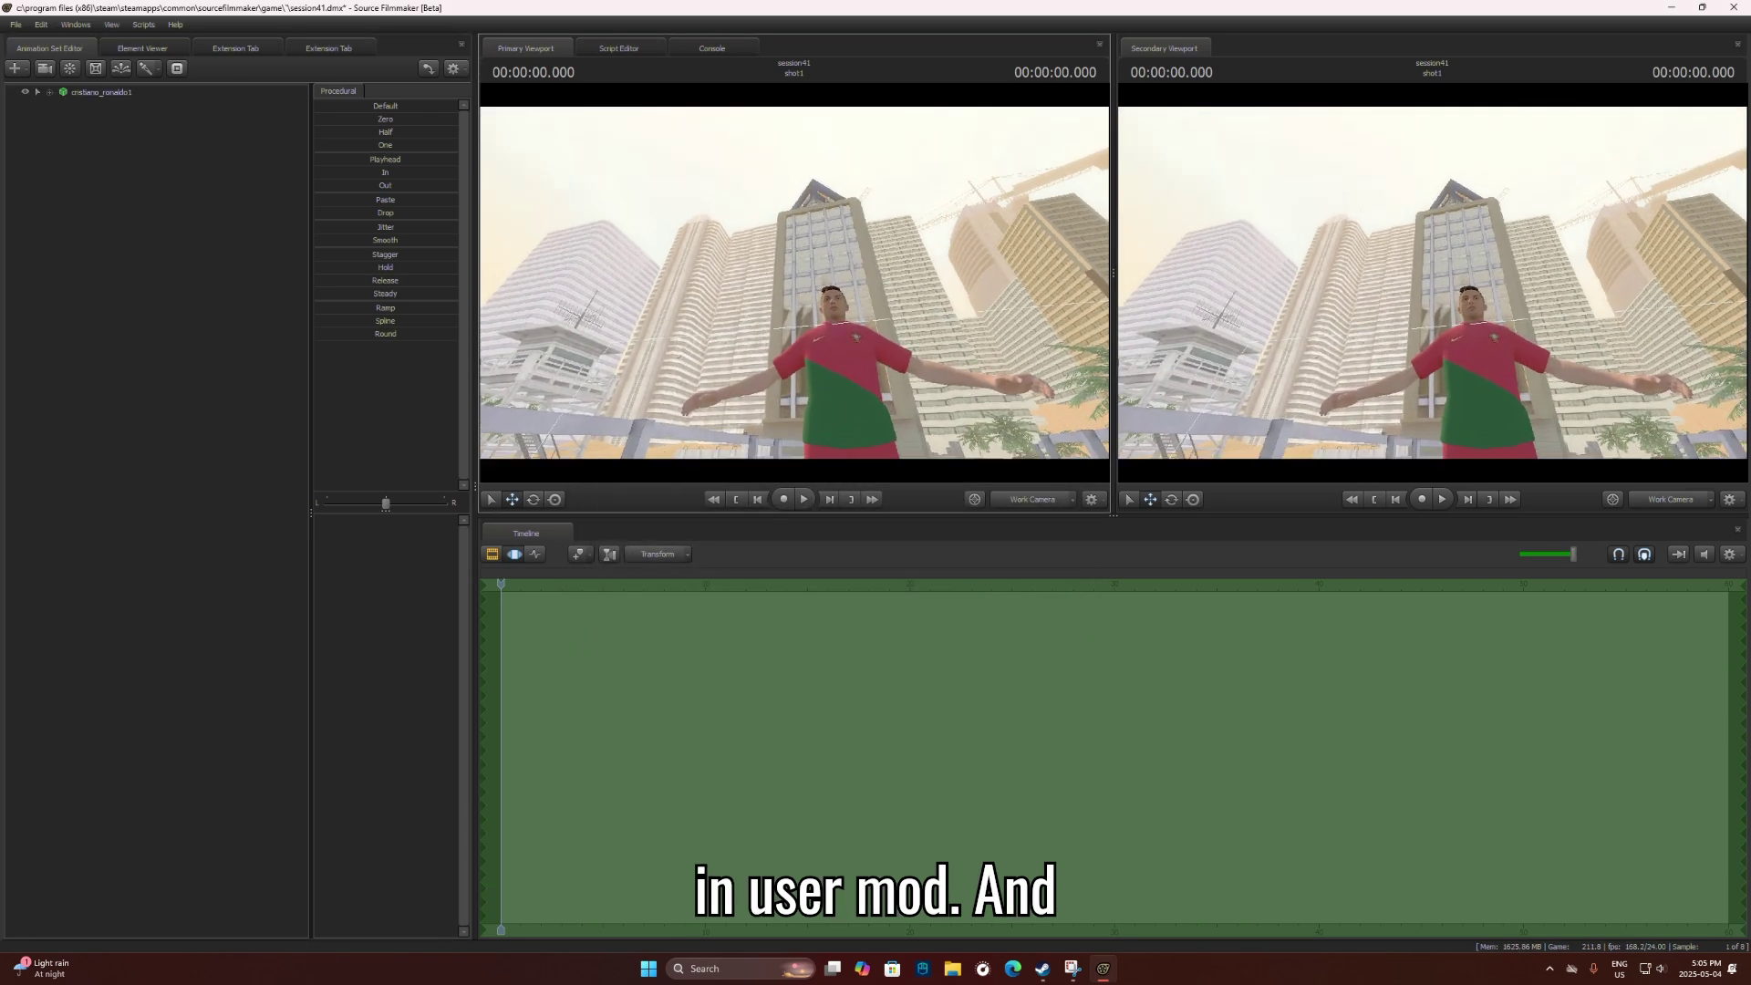
- Switch the viewport to camera1 and frame the model's head and torso
{"action": "left_click", "coordinate": [1032, 498]}
{"action": "left_click", "coordinate": [1057, 502], "text": "ctrl"}
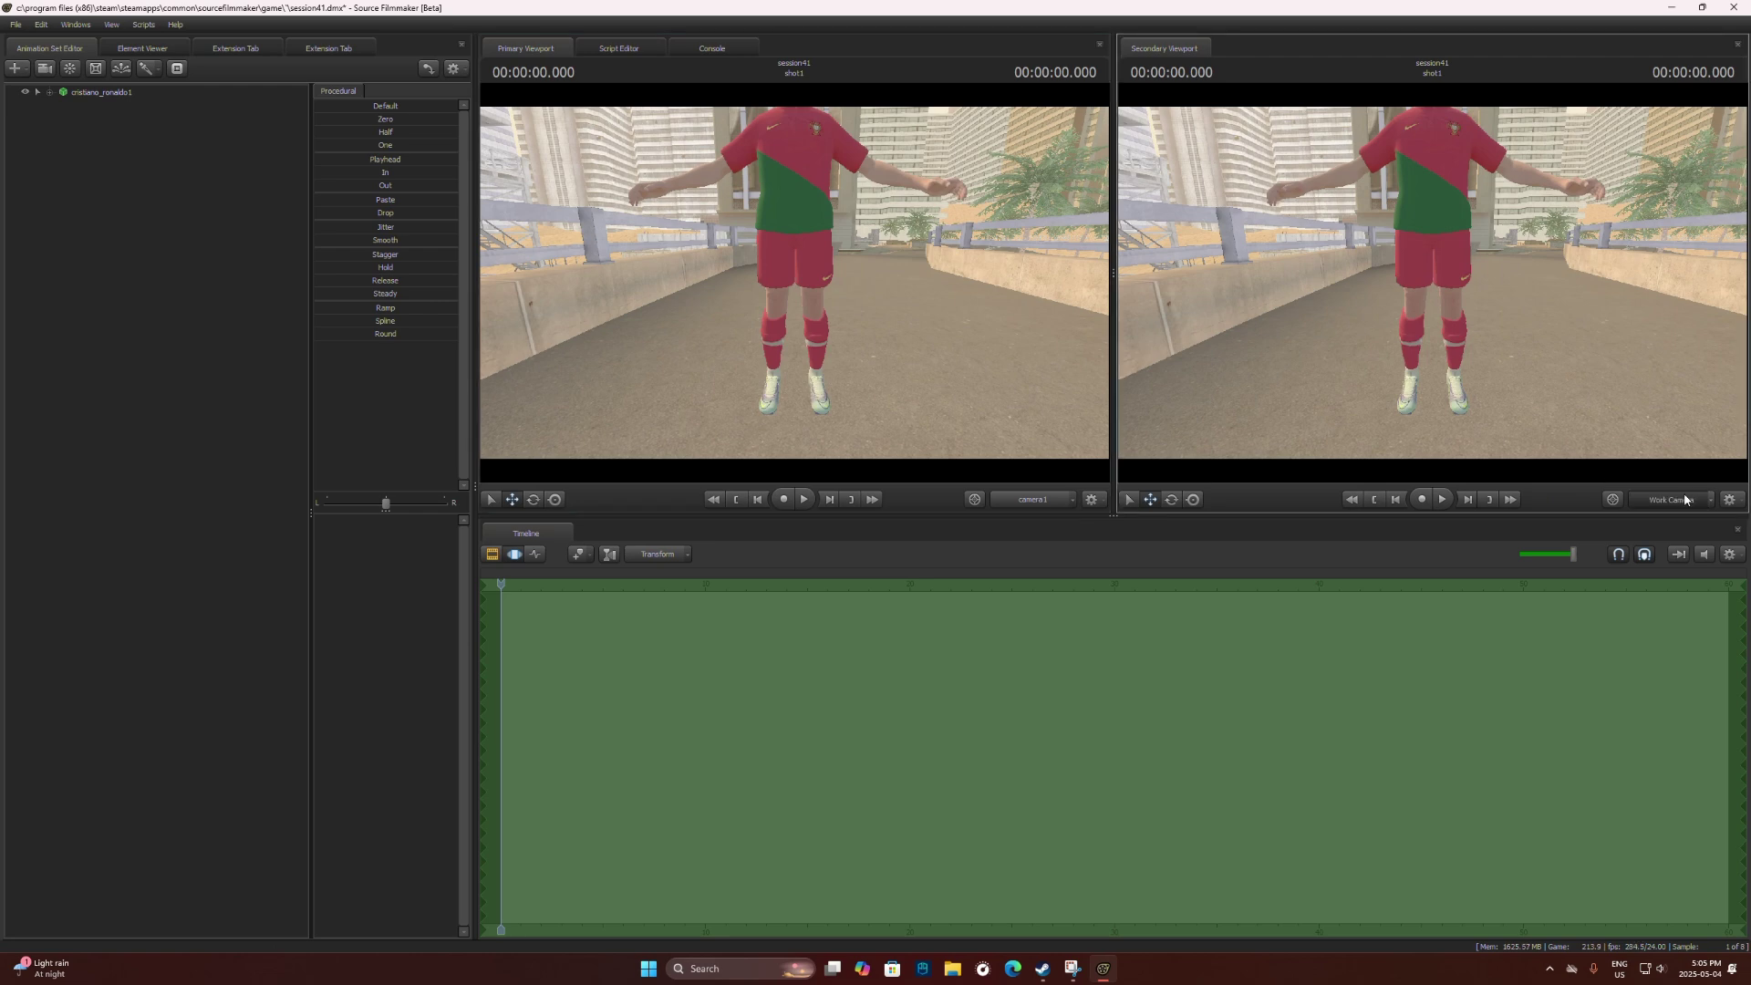
{"action": "mouse_move", "coordinate": [812, 433]}
{"action": "left_mouse_down"}
{"action": "mouse_move", "coordinate": [810, 328]}
{"action": "mouse_move", "coordinate": [802, 410]}
{"action": "left_mouse_up"}
{"action": "key", "text": "w"}
{"action": "left_click_drag", "start_coordinate": [803, 410], "coordinate": [803, 392]}
{"action": "key", "text": "s"}
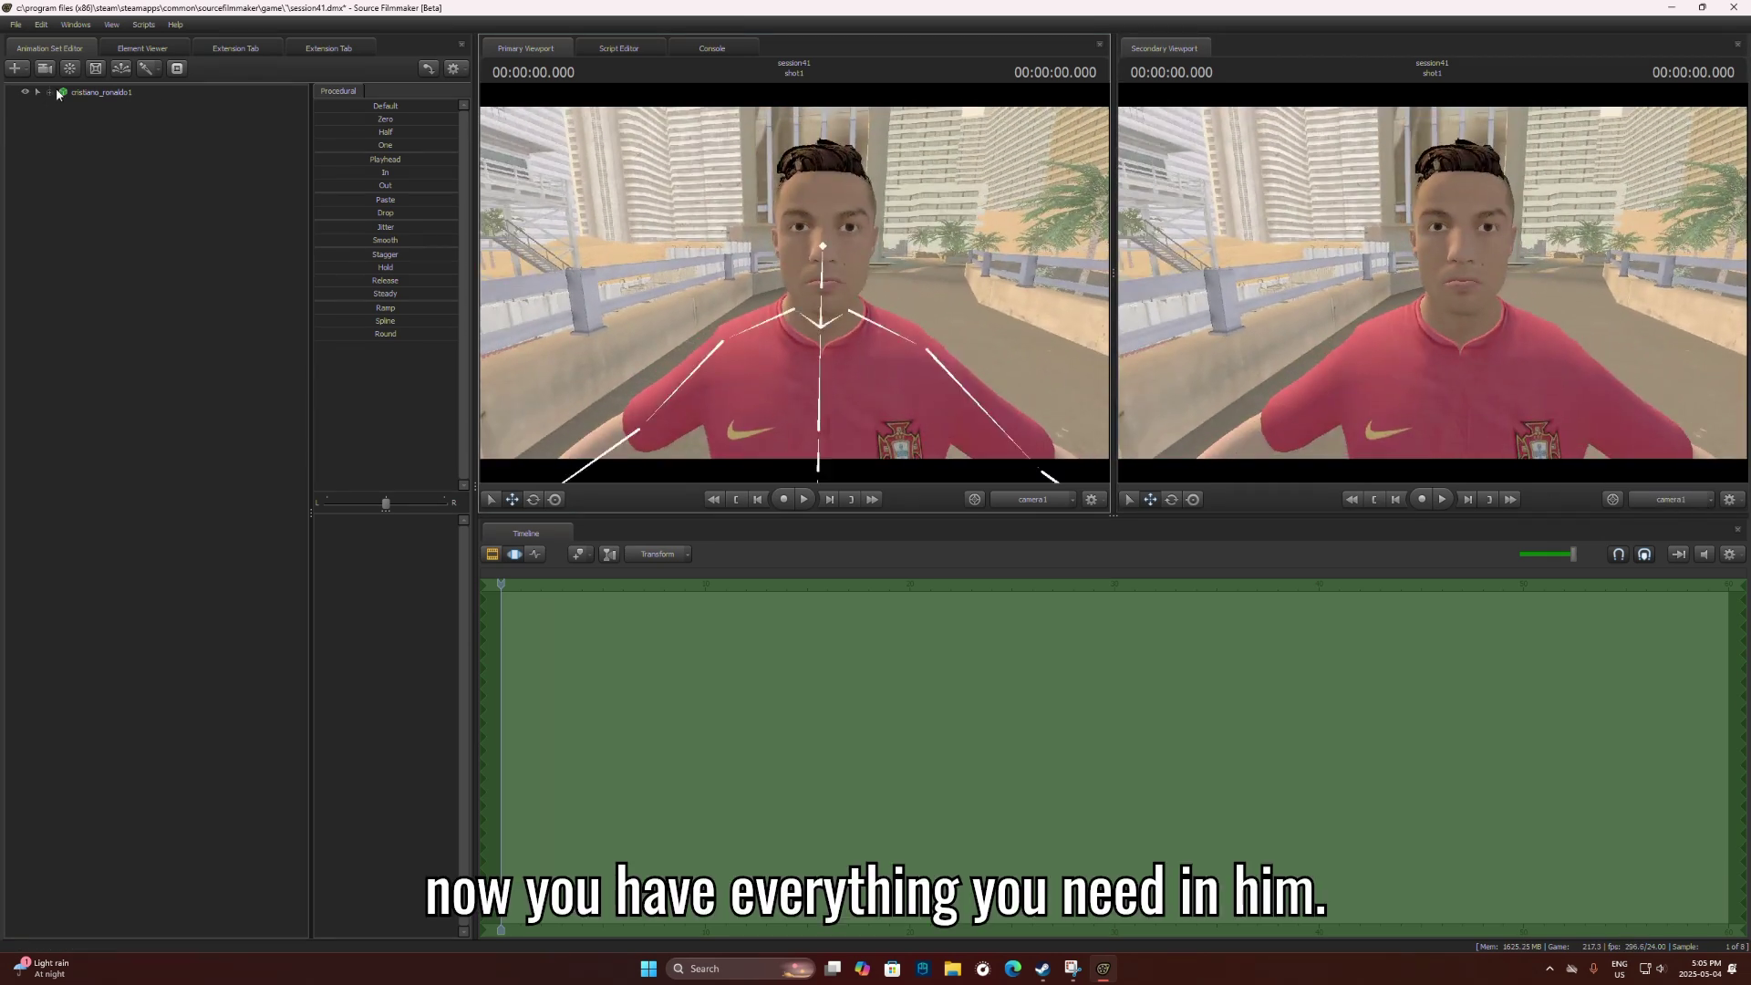
- Expand cristiano_ronaldo1's control groups and pull camera1 back to show the model's body
{"action": "left_click", "coordinate": [57, 91]}
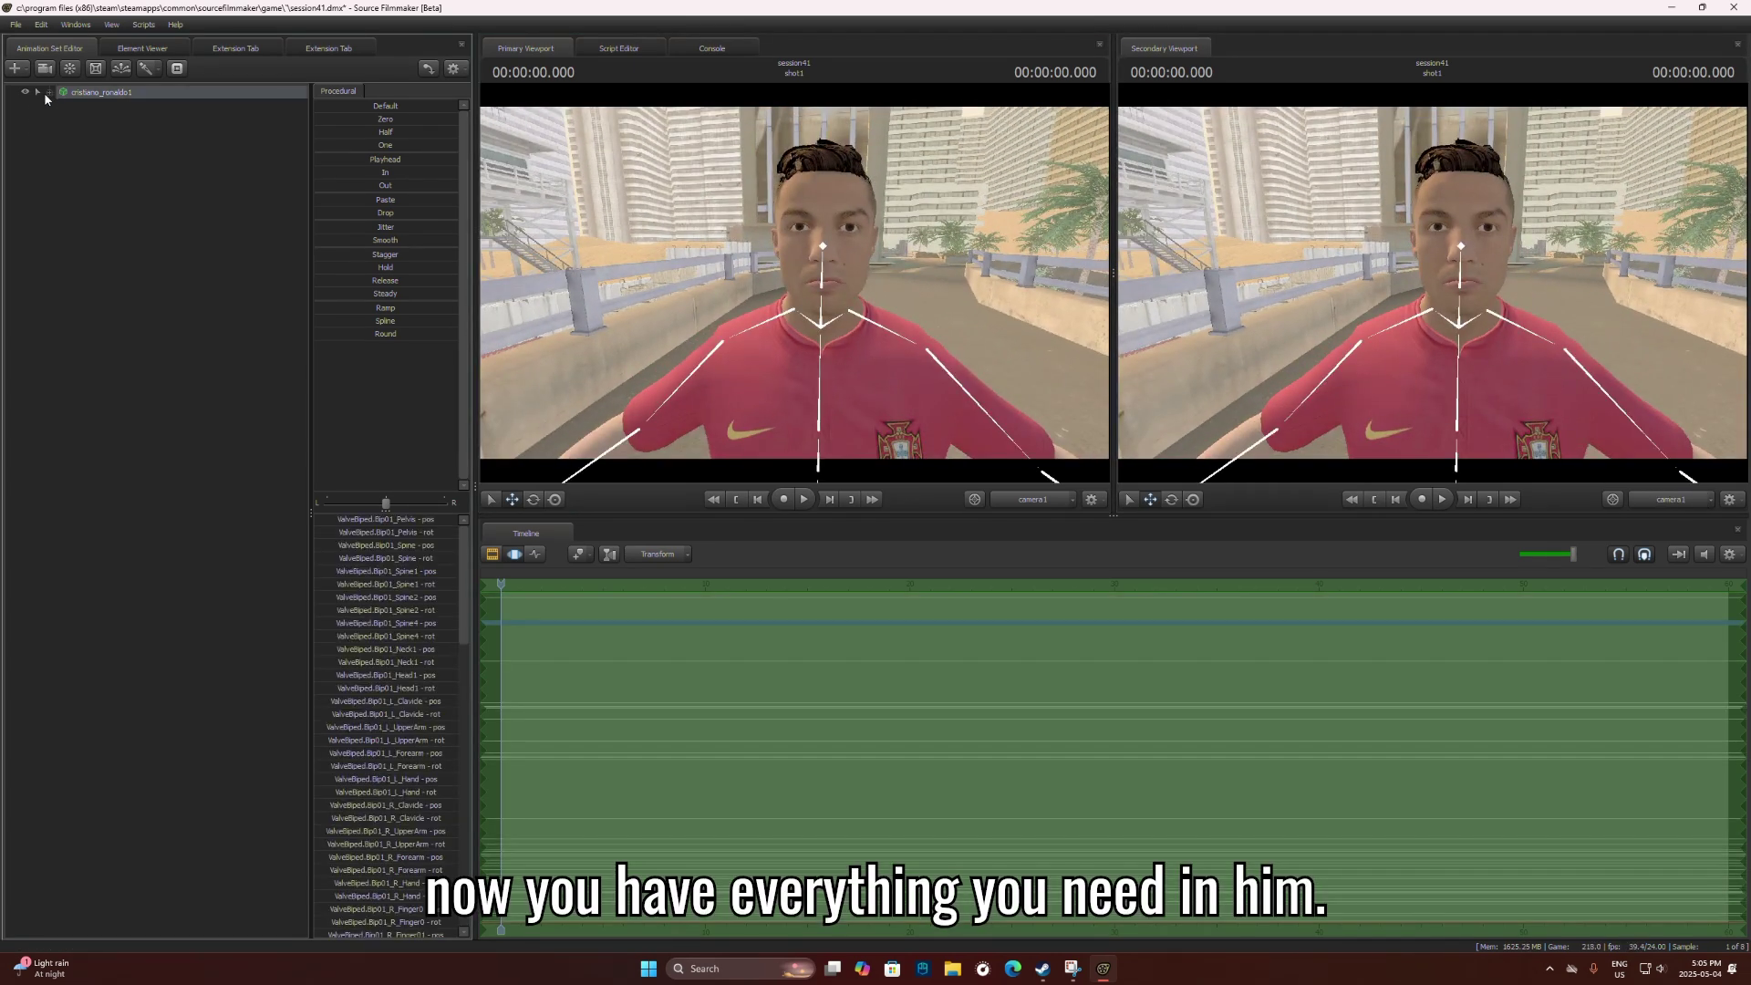
{"action": "left_click", "coordinate": [49, 92]}
{"action": "left_click", "coordinate": [84, 105]}
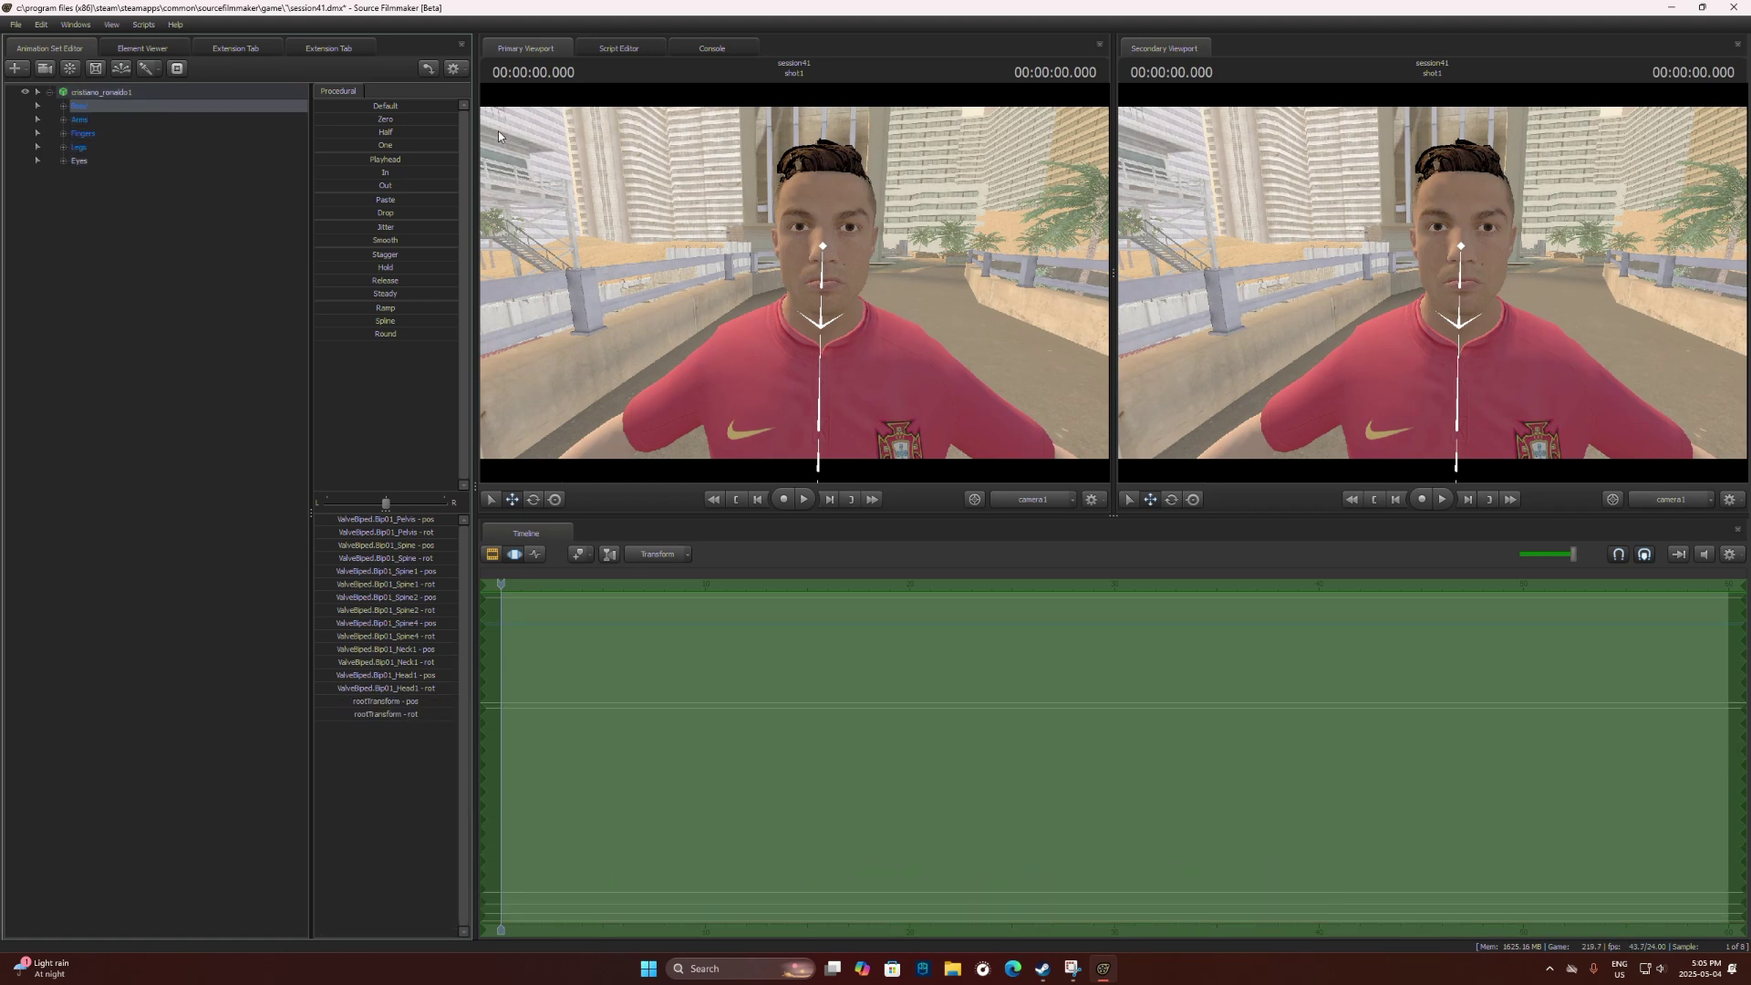
{"action": "key", "text": "s"}
{"action": "mouse_move", "coordinate": [848, 320]}
{"action": "left_mouse_down"}
{"action": "mouse_move", "coordinate": [843, 343]}
{"action": "mouse_move", "coordinate": [848, 320]}
{"action": "left_mouse_up"}
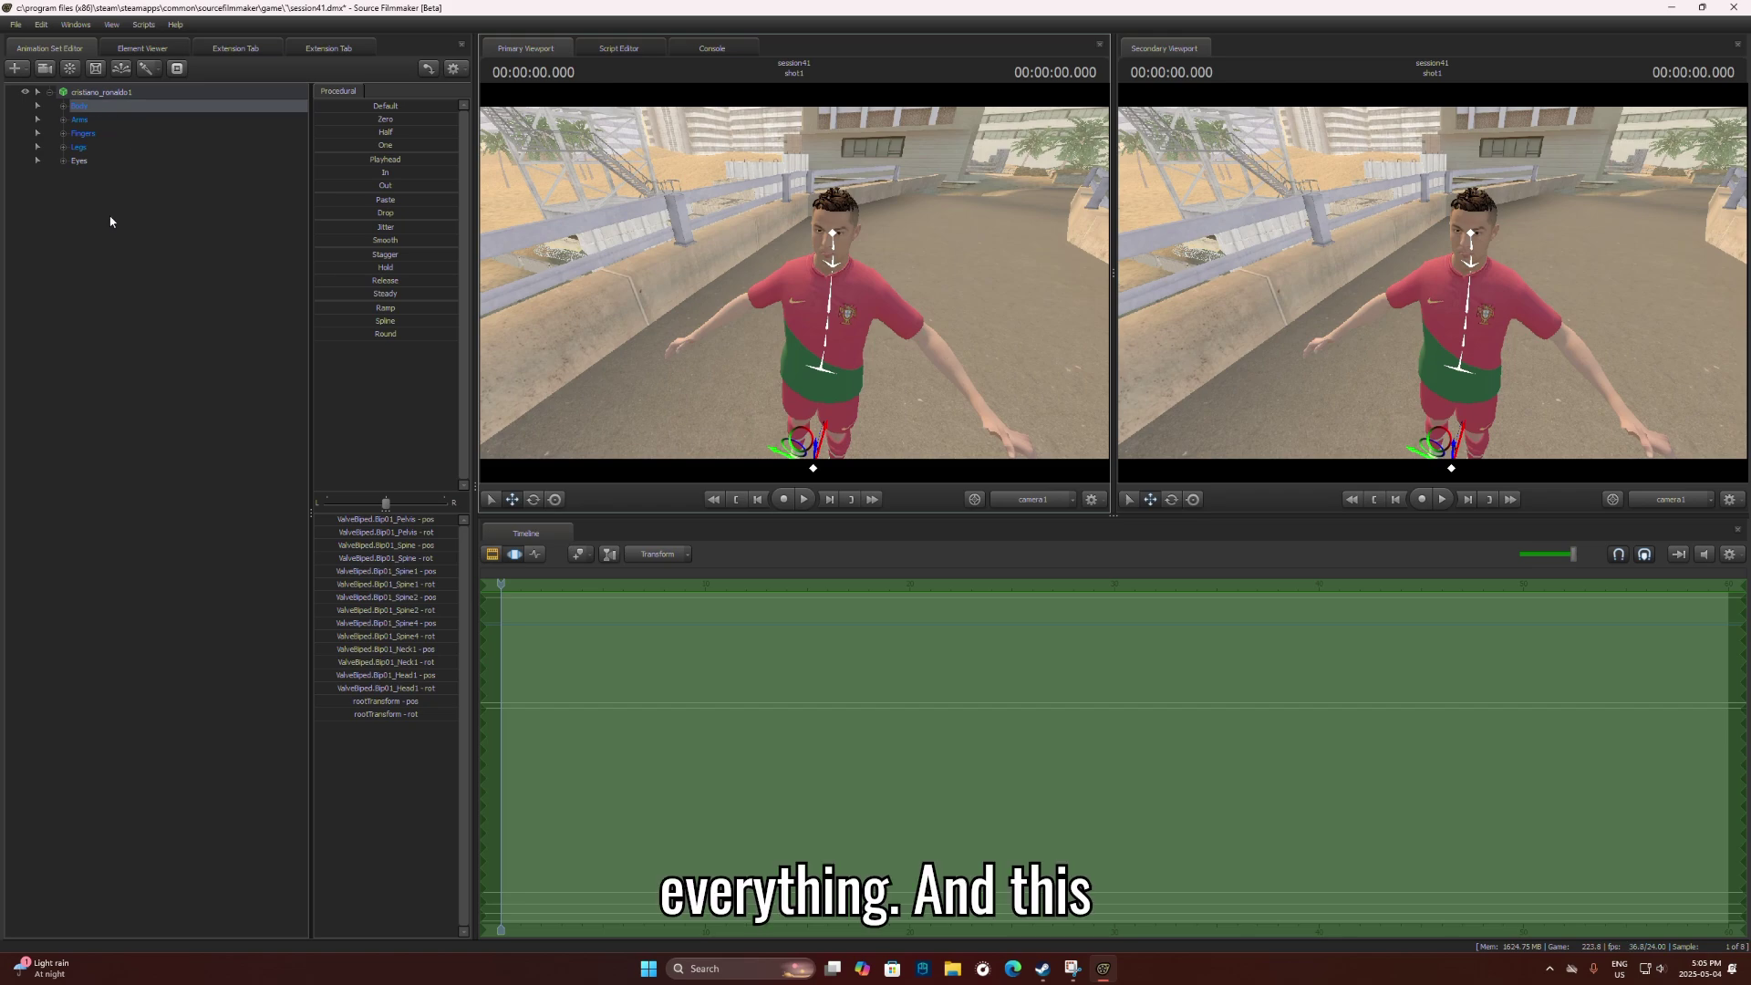
{"action": "left_click", "coordinate": [109, 219]}
- Move camera1 away from the model and over the railing to the road
{"action": "key", "text": "d"}
{"action": "left_click_drag", "start_coordinate": [802, 301], "coordinate": [834, 283]}
{"action": "key", "text": "w"}
{"action": "key", "text": "w"}
- Open Import > Sequence on the Ronaldo animation set and preview reload_dual
{"action": "right_click", "coordinate": [94, 94]}
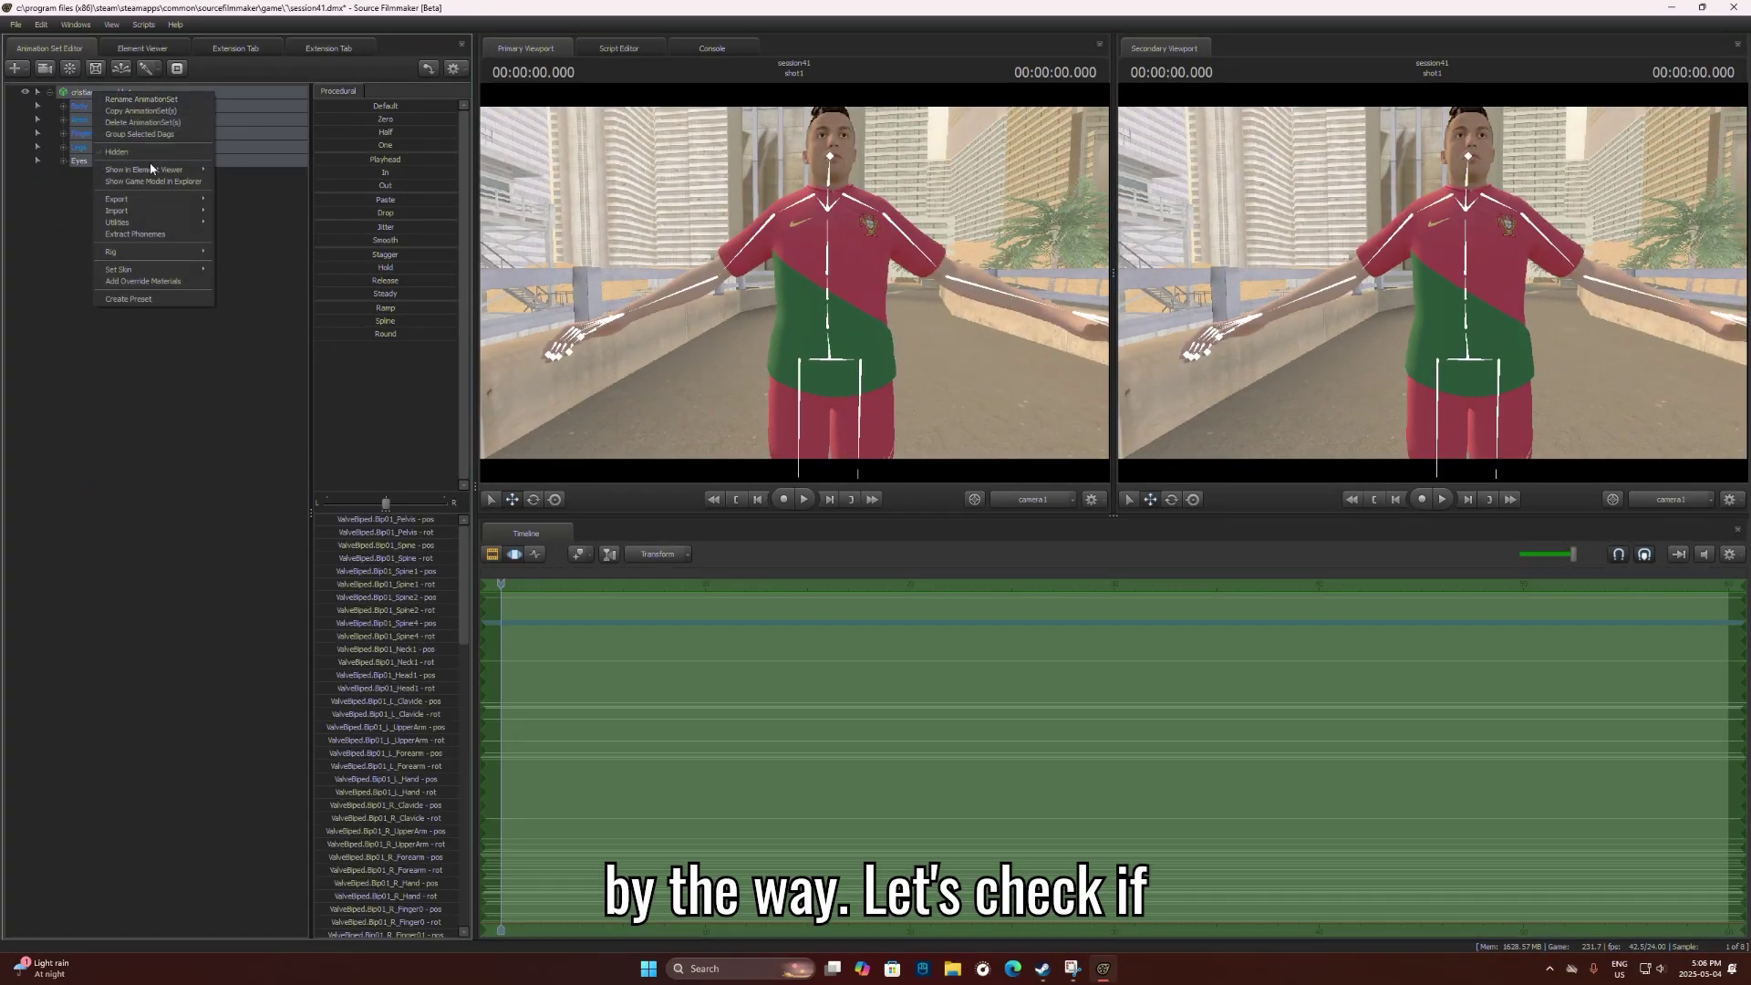
{"action": "mouse_move", "coordinate": [207, 207]}
{"action": "left_click", "coordinate": [251, 224]}
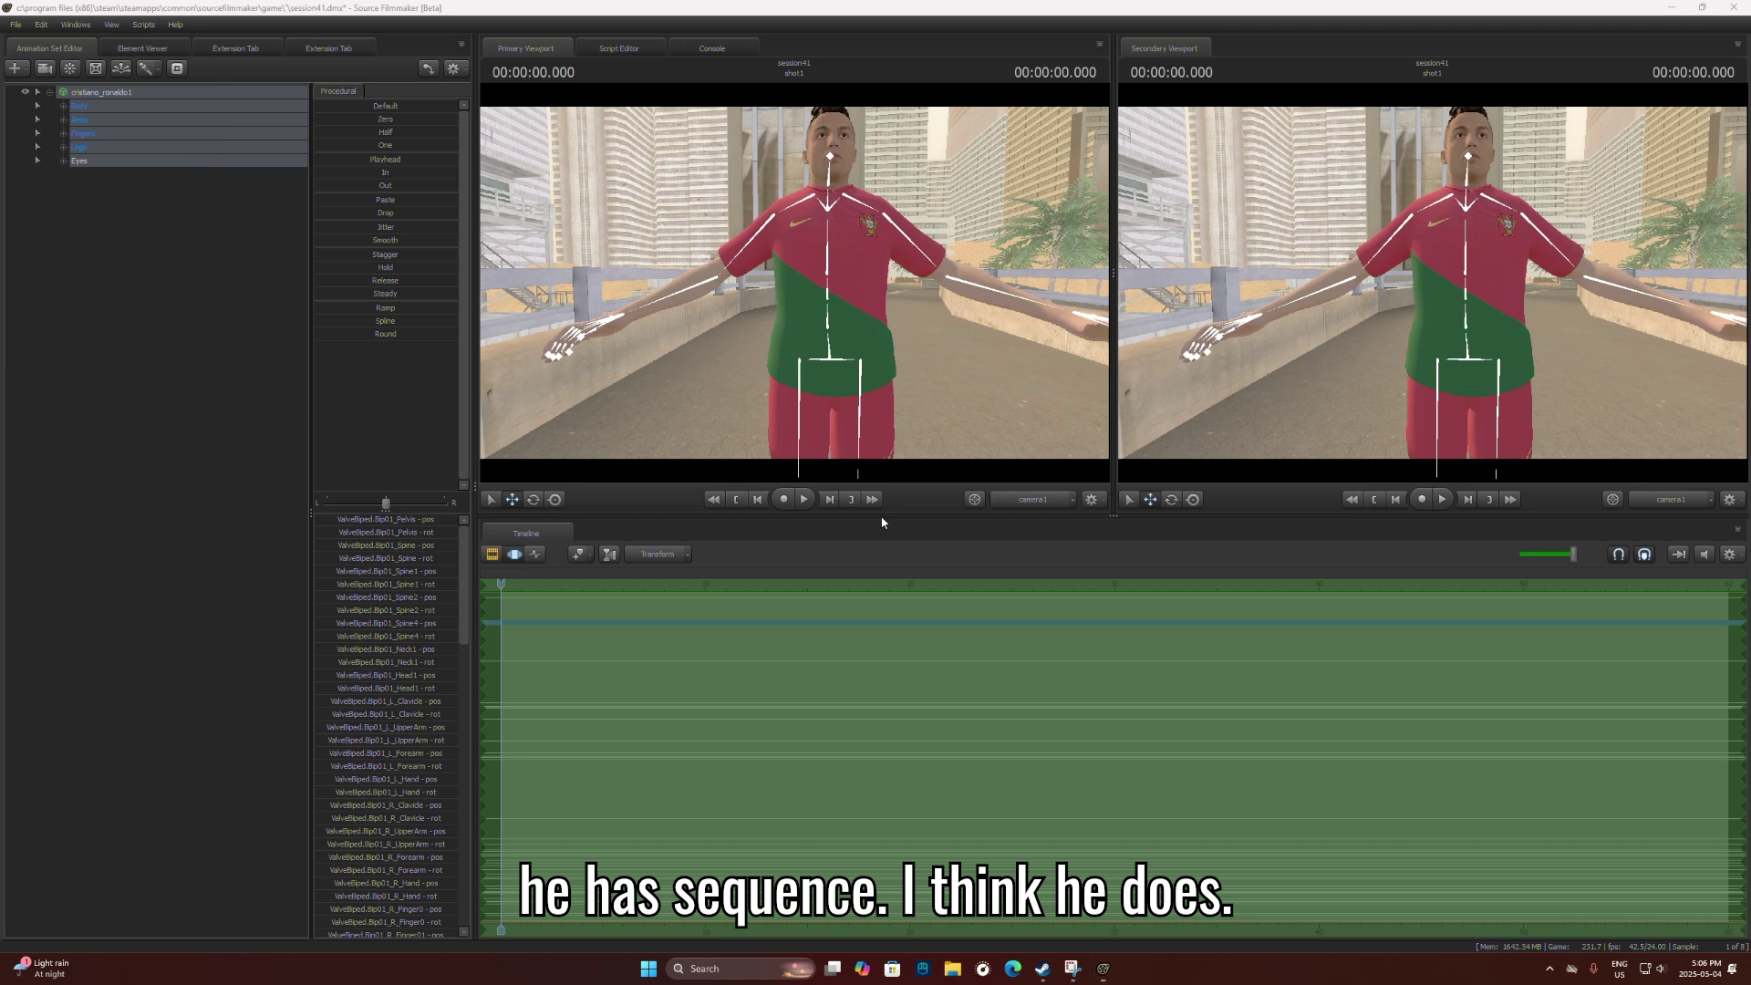
{"action": "left_click", "coordinate": [982, 517]}
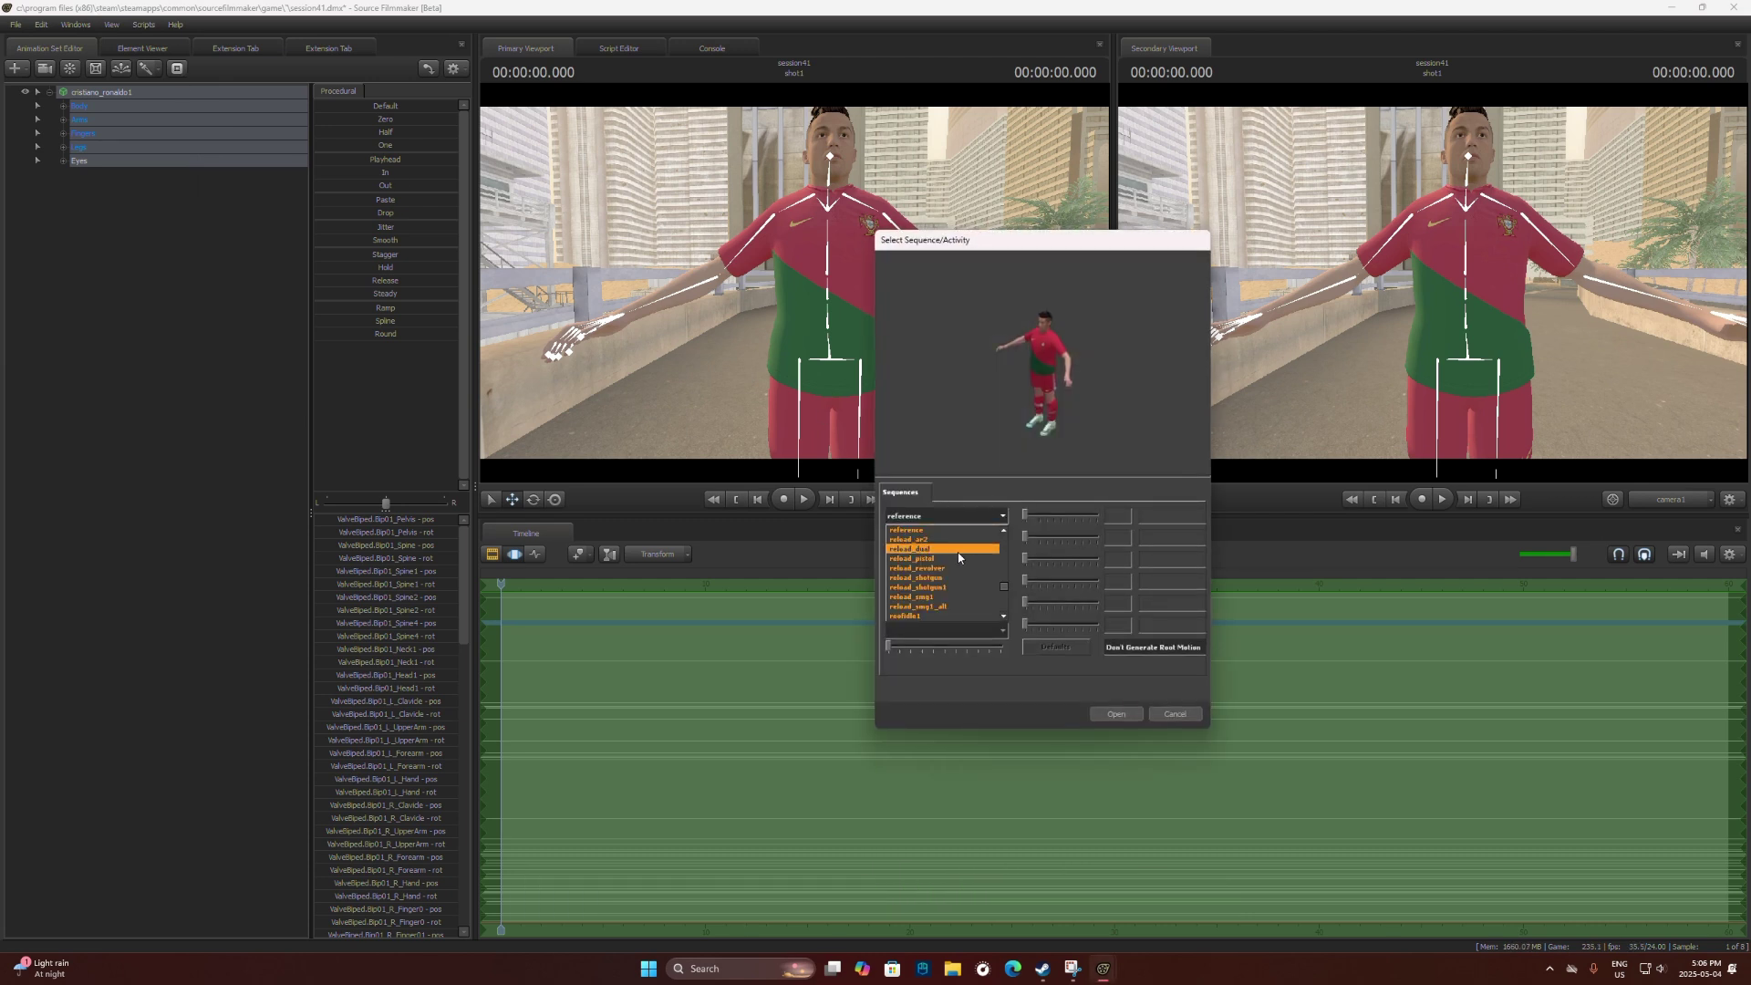
{"action": "left_click", "coordinate": [958, 549]}
- Turn the preview figure to face front and preview the run_all sequence
{"action": "left_click", "coordinate": [970, 518]}
{"action": "scroll", "coordinate": [948, 594], "scroll_direction": "down", "scroll_amount": 2}
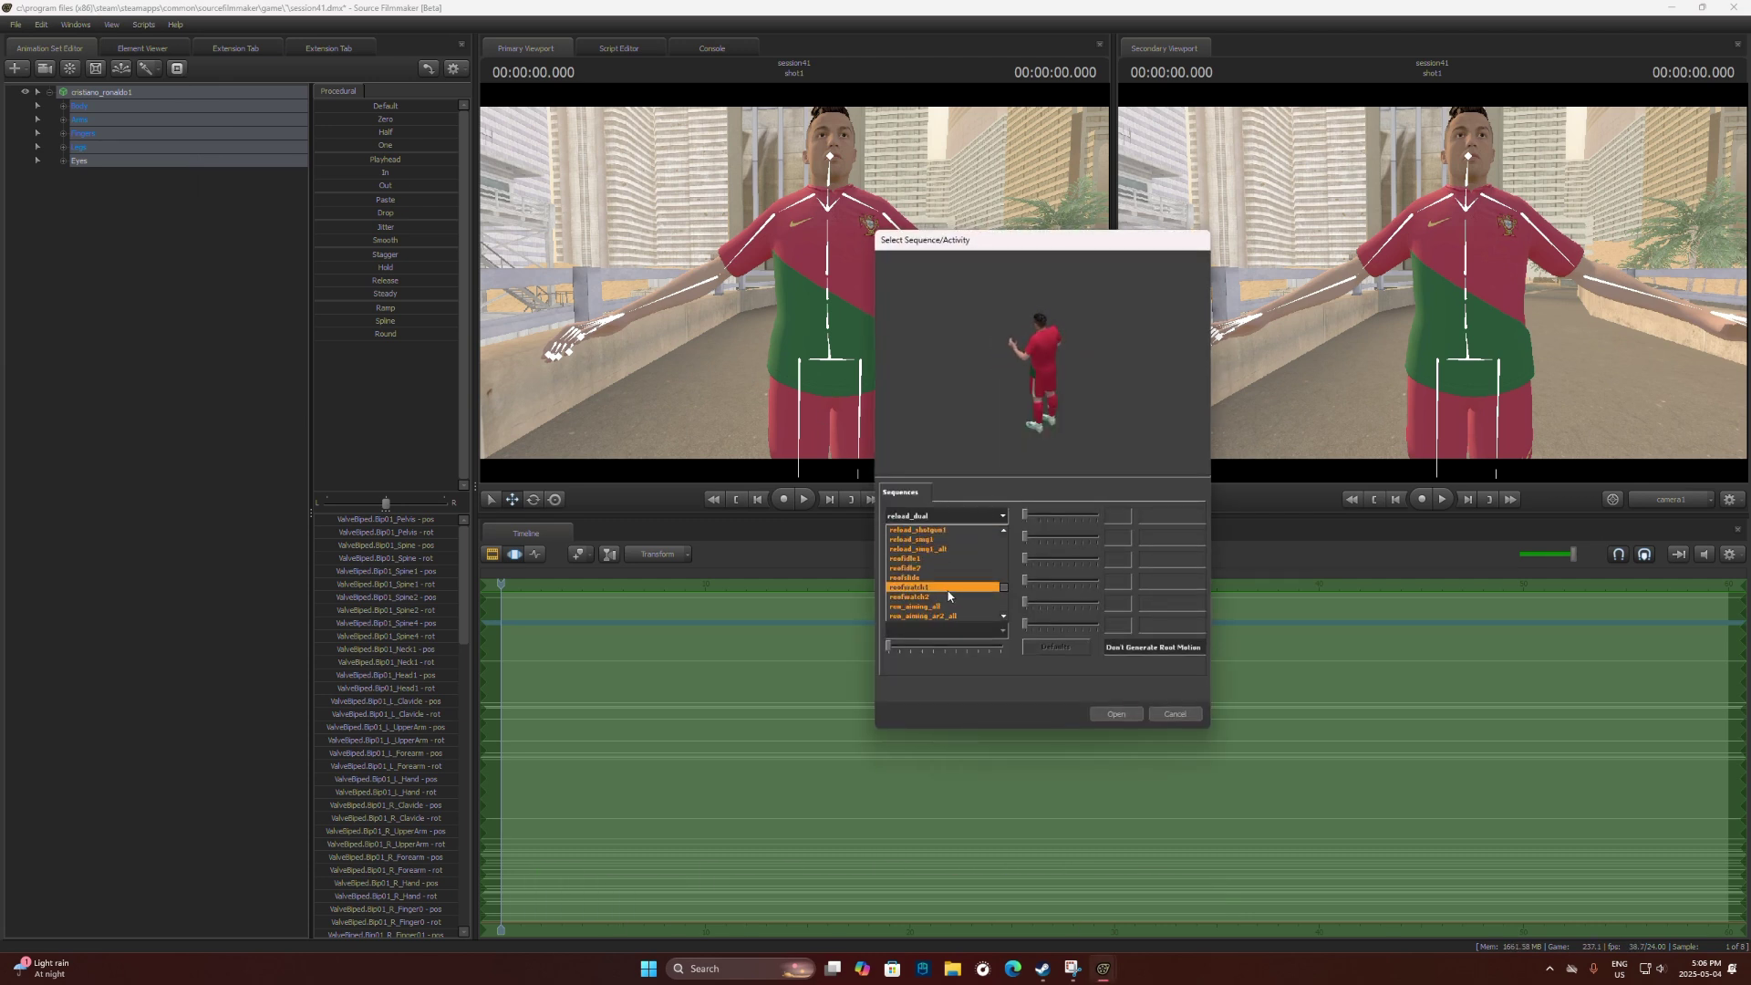
{"action": "left_click_drag", "start_coordinate": [980, 406], "coordinate": [1026, 407]}
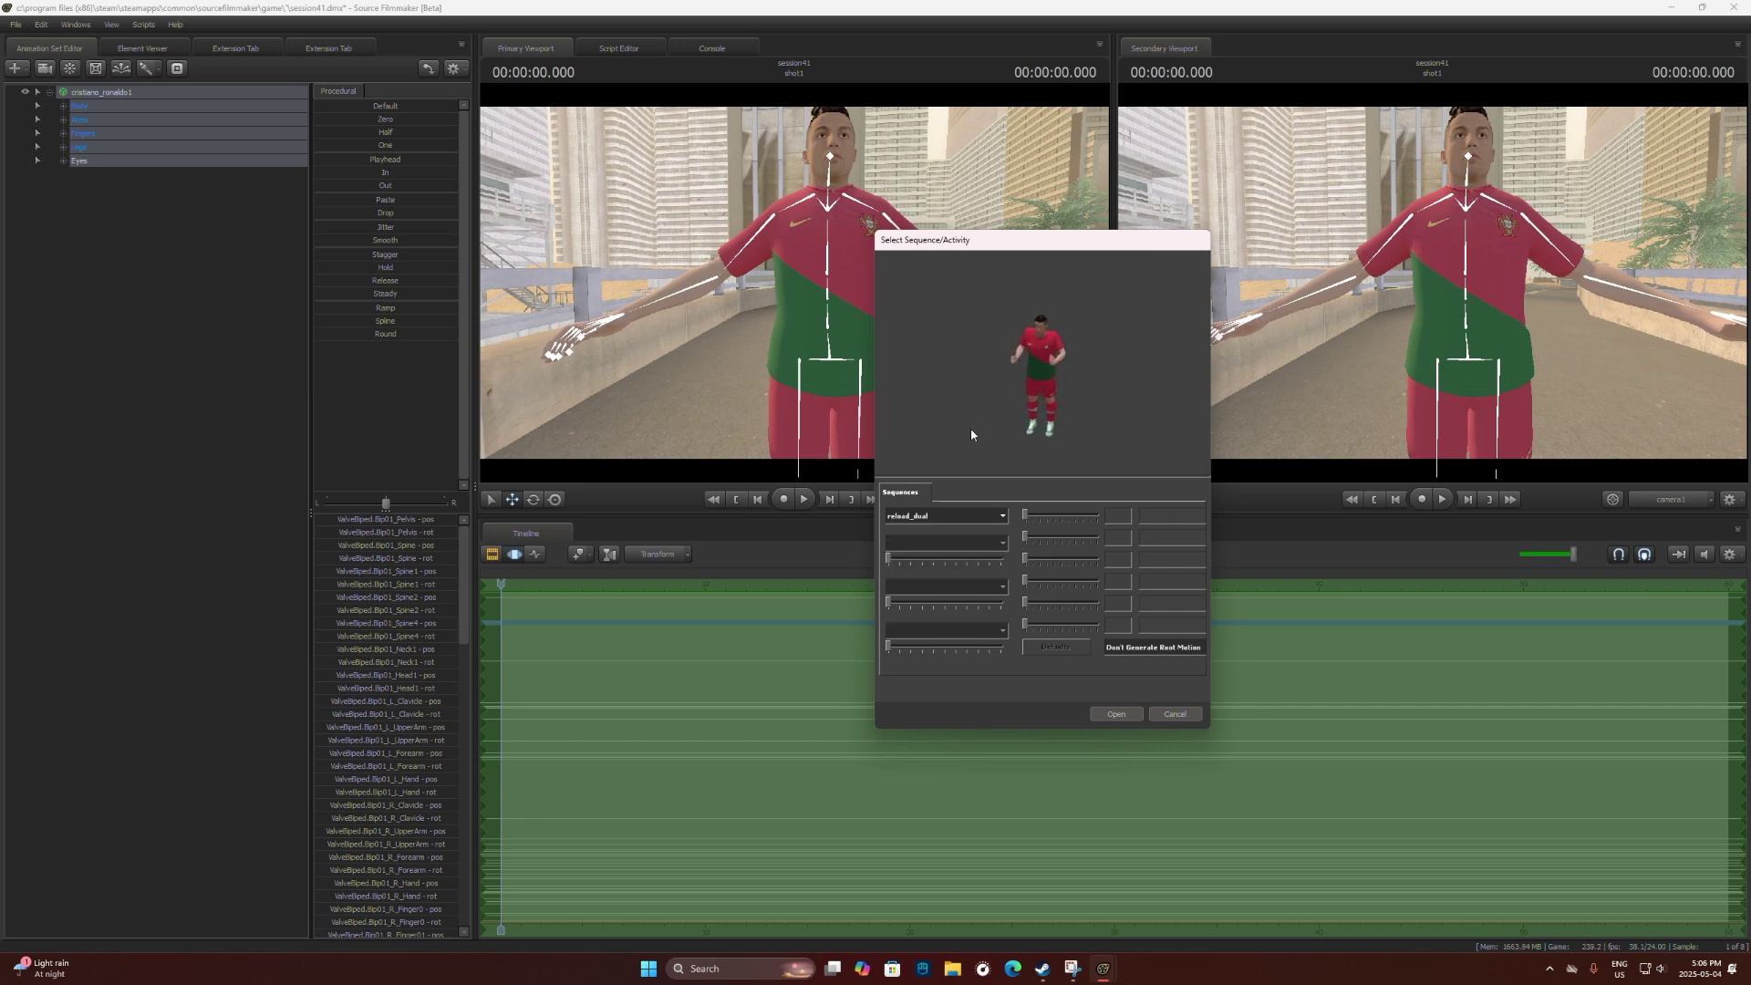
{"action": "left_click", "coordinate": [944, 518]}
{"action": "scroll", "coordinate": [912, 588], "scroll_direction": "down", "scroll_amount": 1}
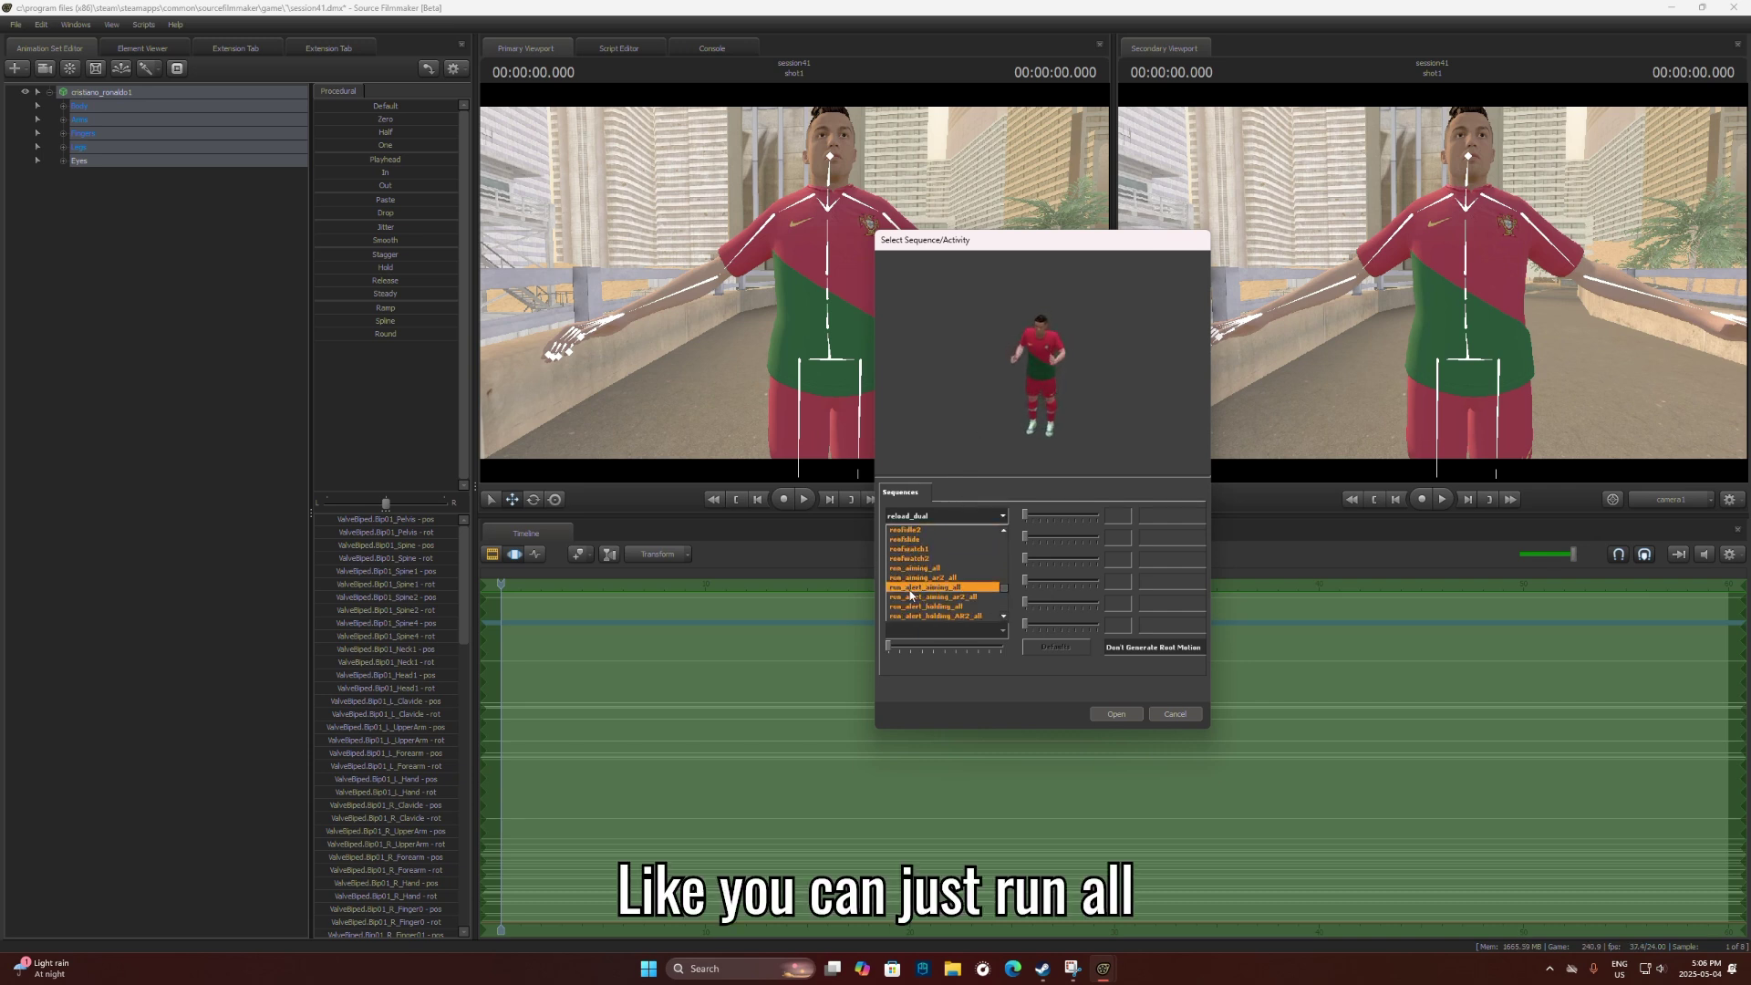
{"action": "left_click", "coordinate": [930, 549]}
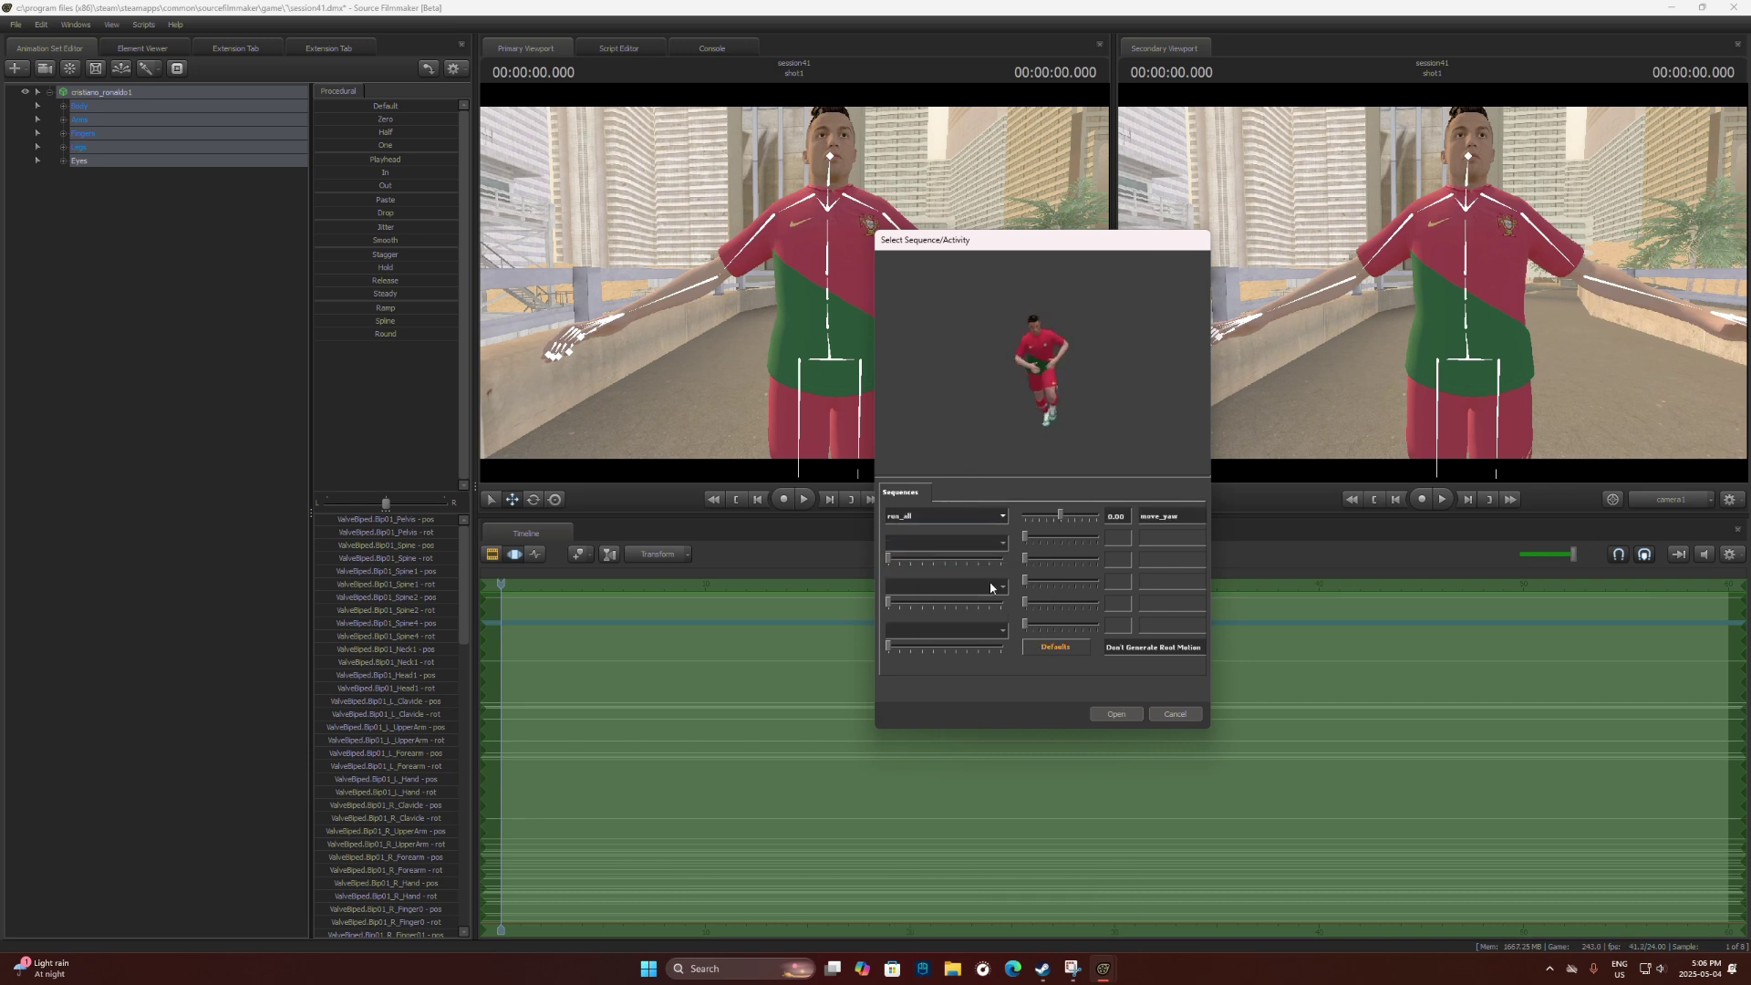
- Try run_dual, then settle on the run_RPG_Relaxed_all sequence
{"action": "left_click", "coordinate": [921, 518]}
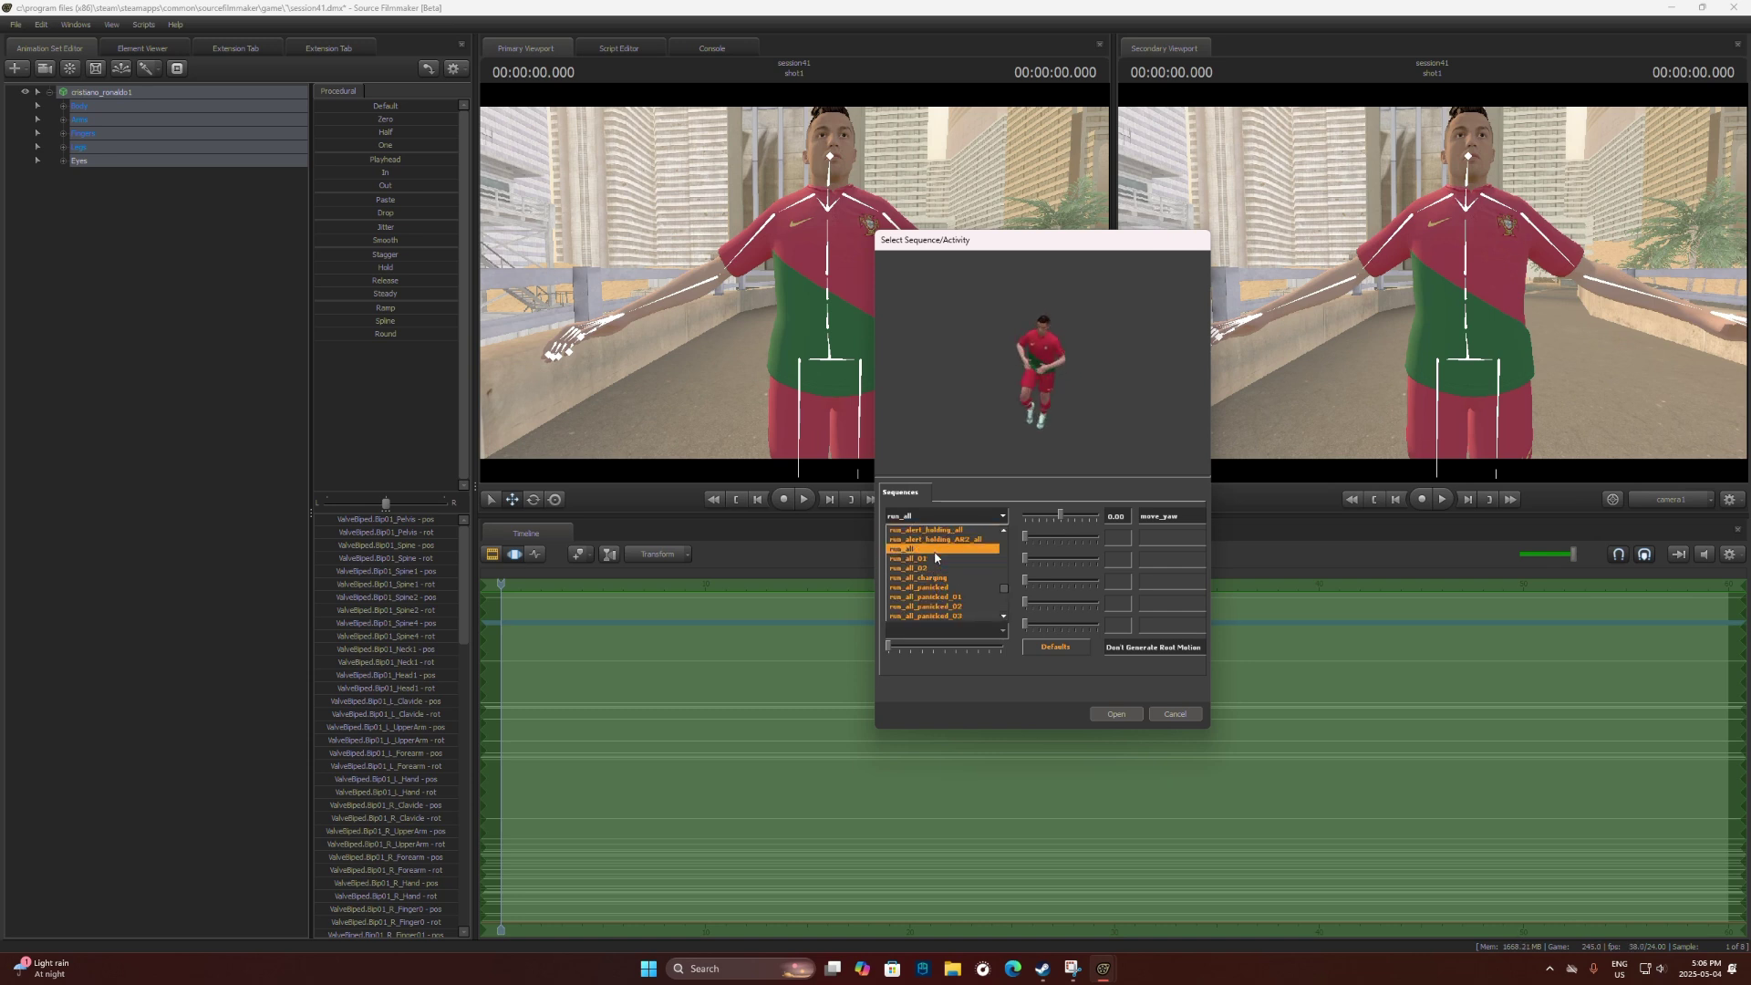
{"action": "scroll", "coordinate": [936, 557], "scroll_direction": "up", "scroll_amount": 1}
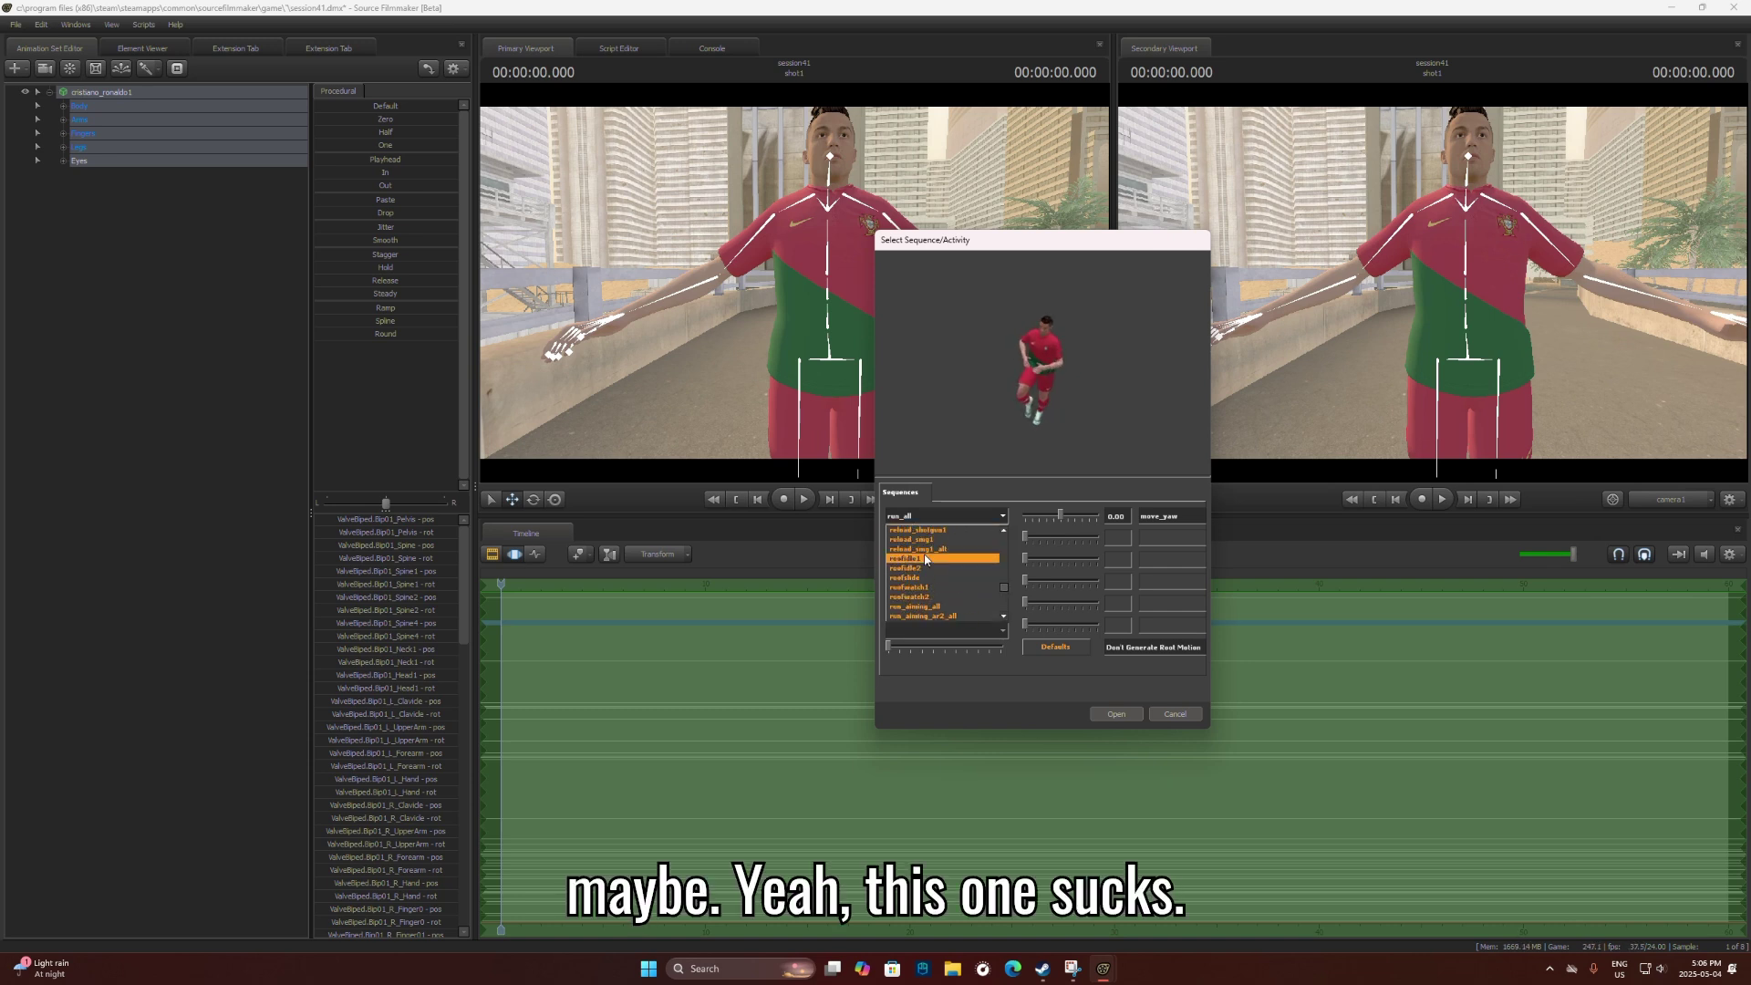
{"action": "scroll", "coordinate": [926, 558], "scroll_direction": "down", "scroll_amount": 4}
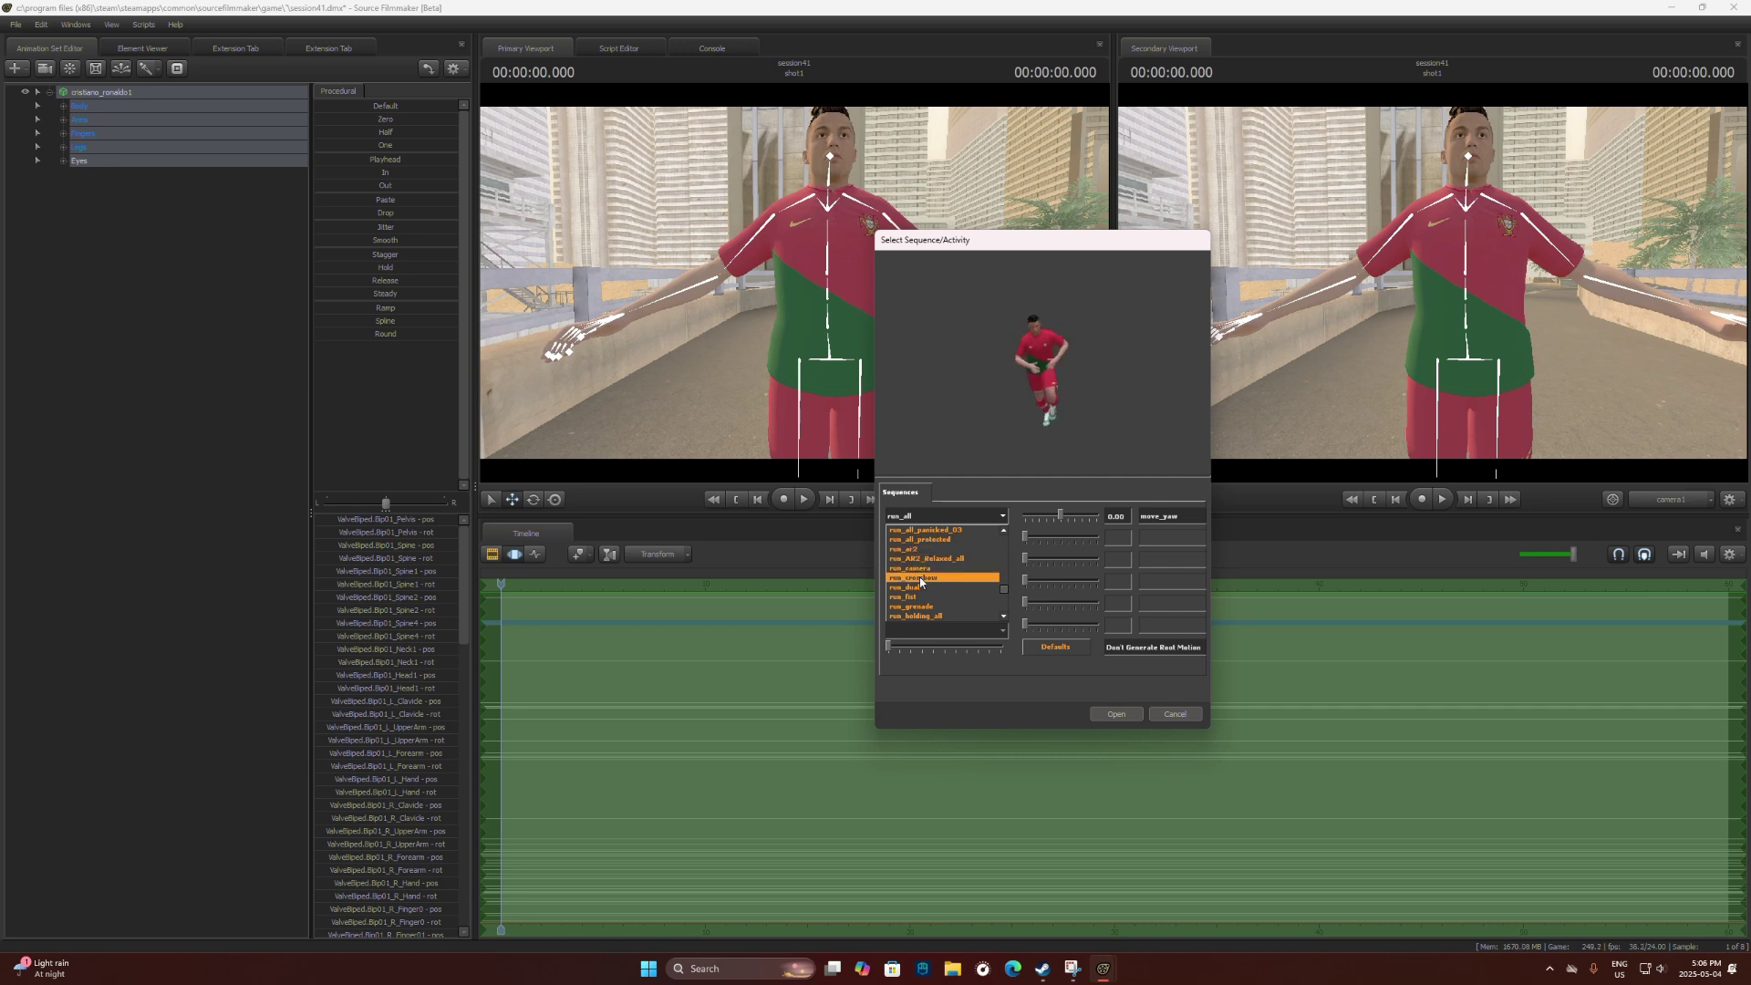
{"action": "left_click", "coordinate": [921, 587]}
{"action": "left_click", "coordinate": [961, 516]}
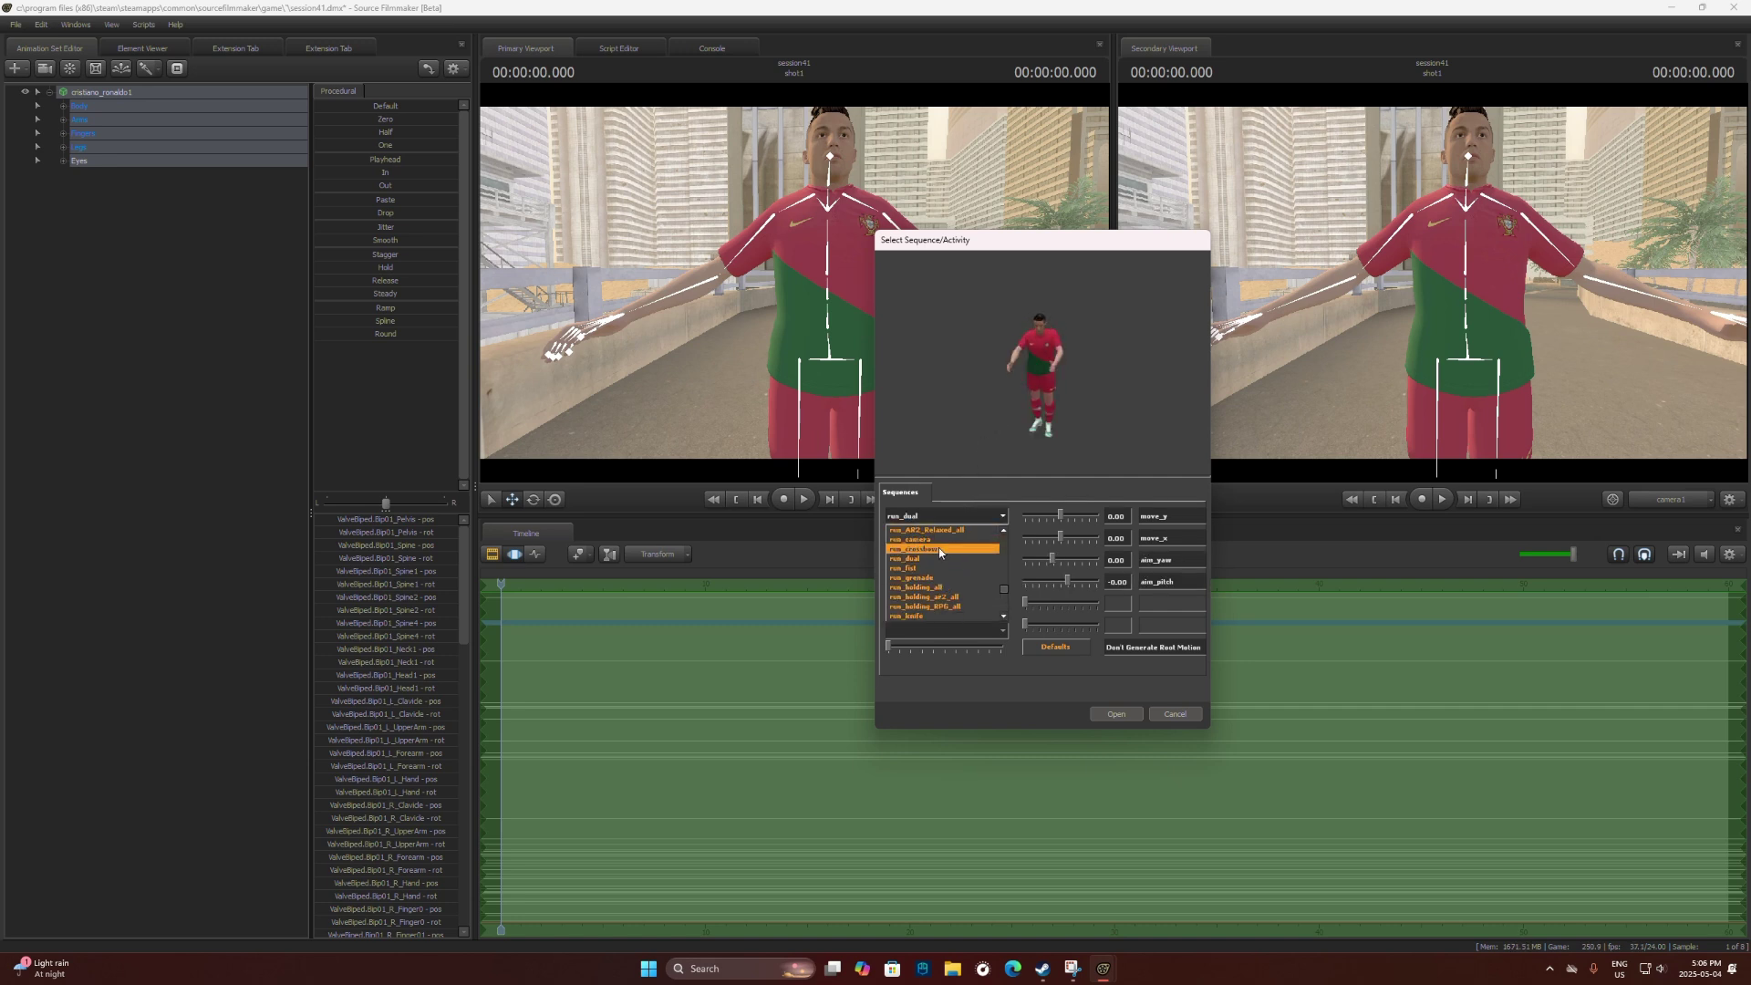
{"action": "scroll", "coordinate": [937, 561], "scroll_direction": "down", "scroll_amount": 2}
{"action": "left_click", "coordinate": [921, 587]}
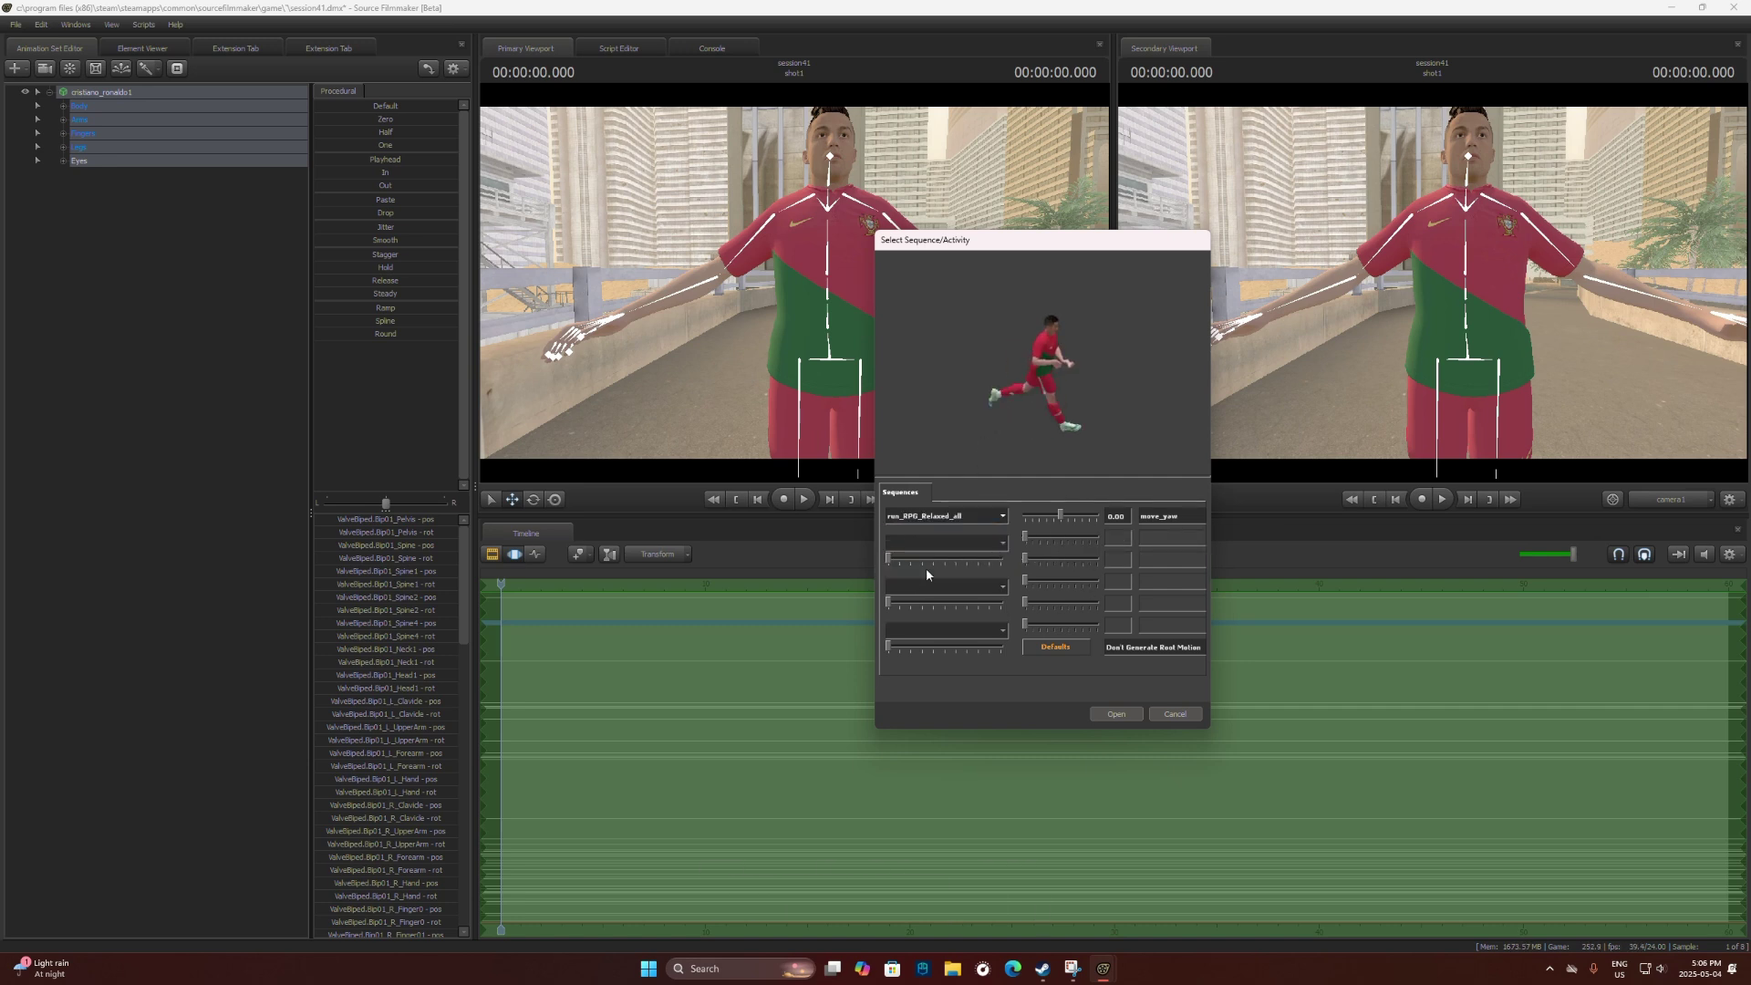
{"action": "left_click", "coordinate": [948, 519]}
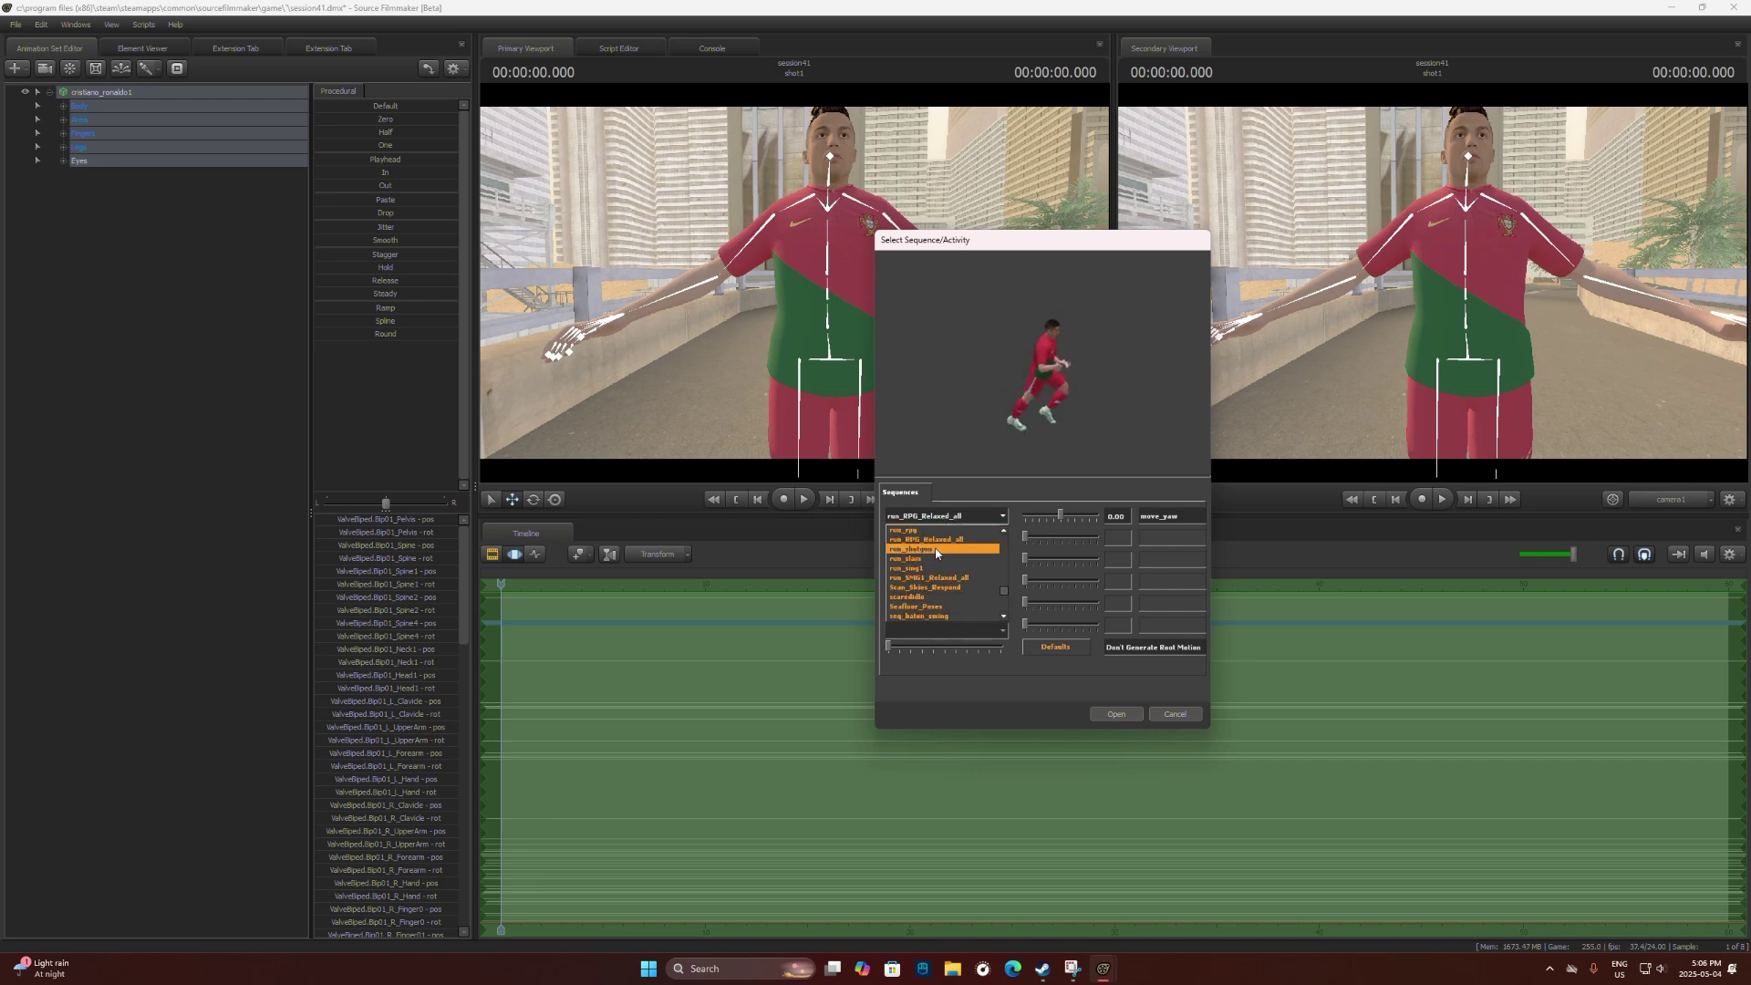
- Apply the chosen run sequence to Ronaldo, then play the run animation and stop it
{"action": "left_click", "coordinate": [1111, 714]}
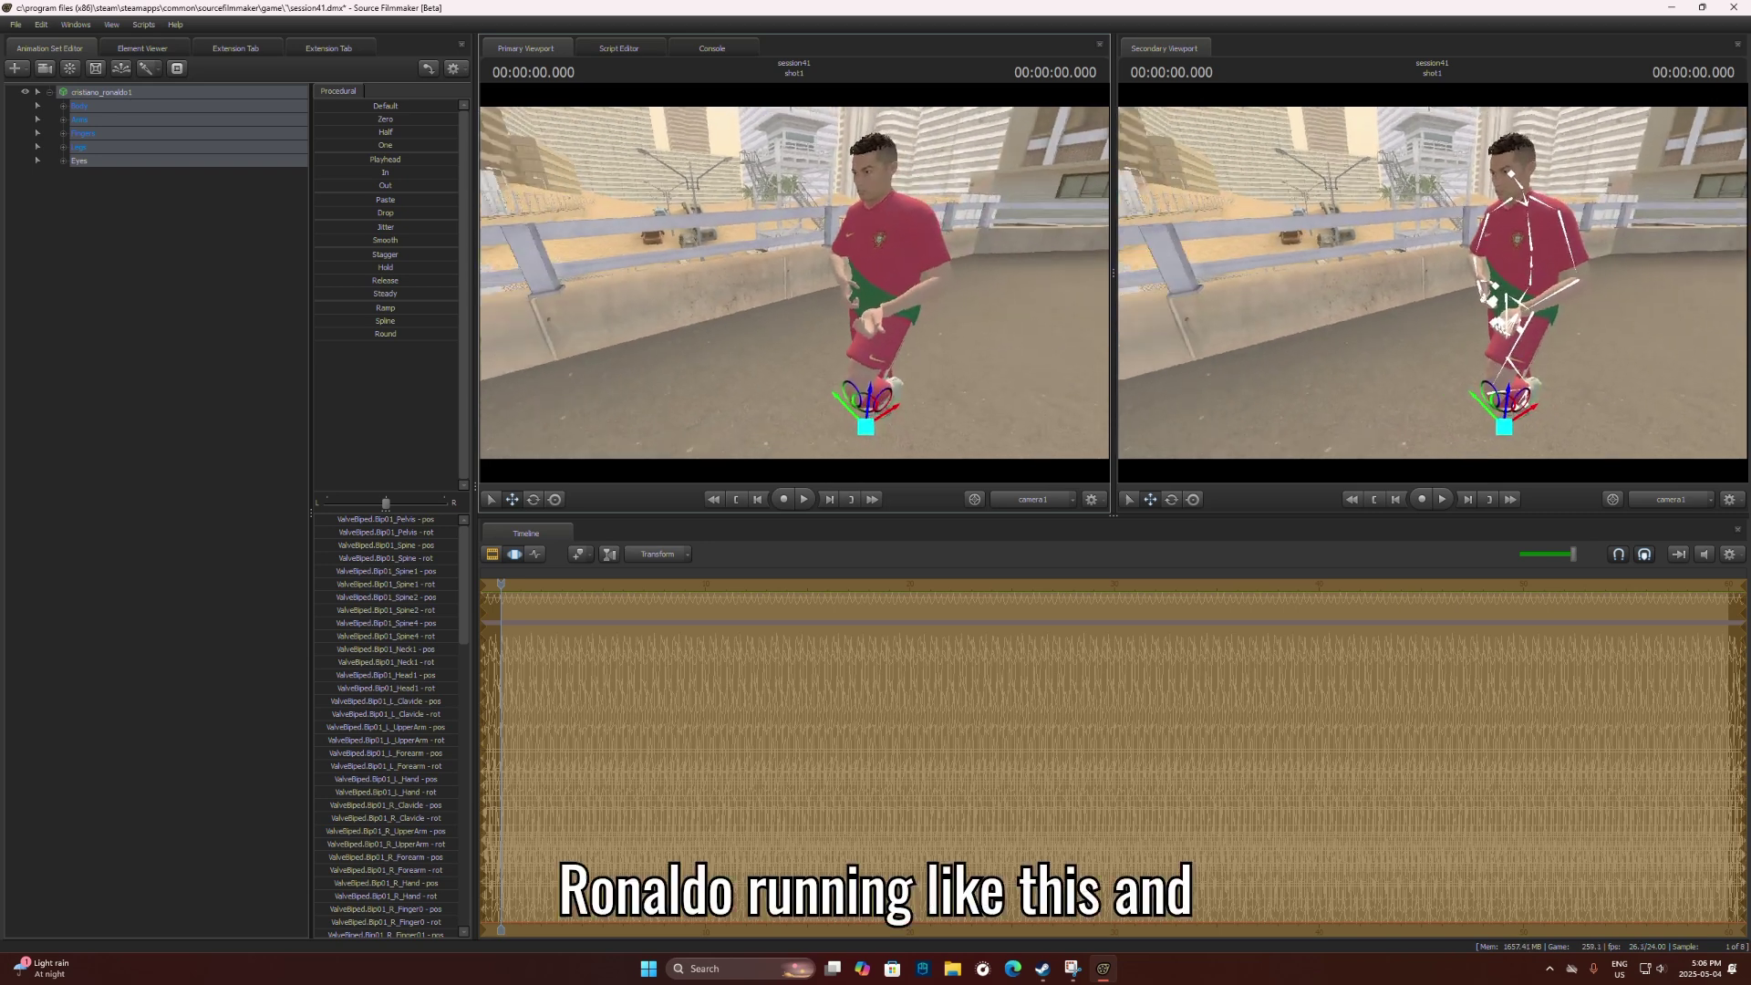
{"action": "key", "text": "space"}
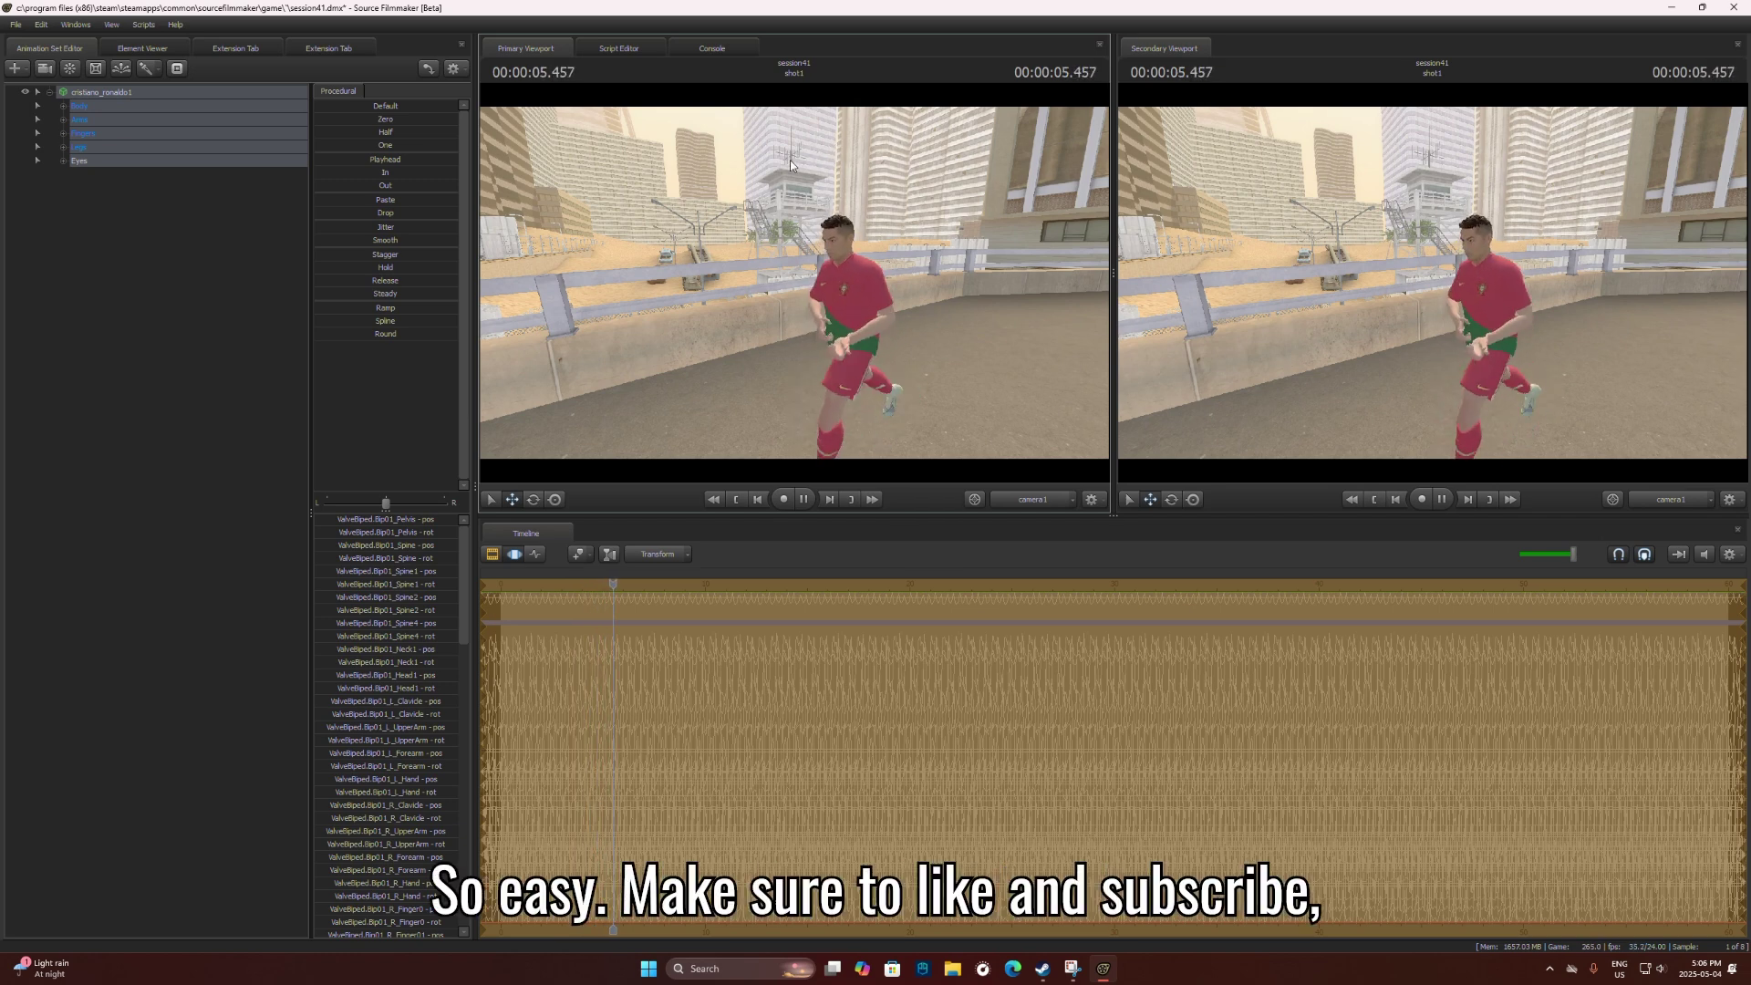
{"action": "key", "text": "space"}
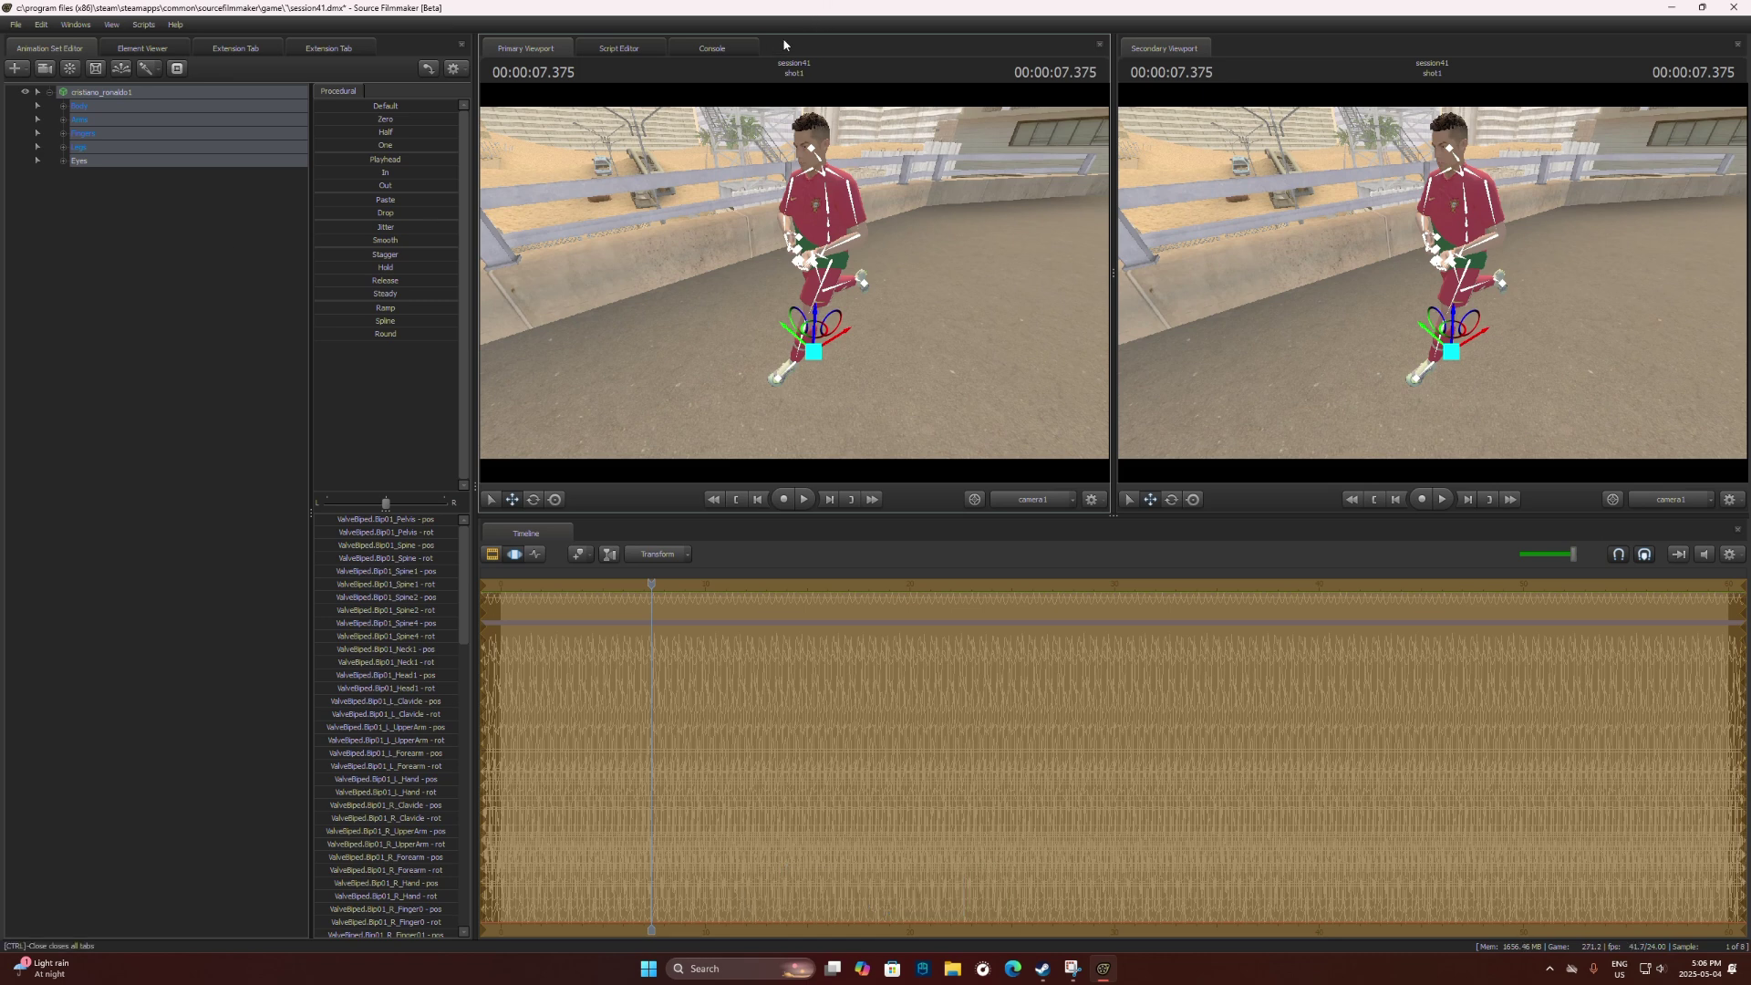
- Fly camera1 around the runner for close-up, side, front and full-body views on the bridge
{"action": "key", "text": "a"}
{"action": "left_click_drag", "start_coordinate": [796, 237], "coordinate": [602, 235]}
{"action": "key", "text": "w"}
{"action": "key", "text": "d"}
{"action": "key", "text": "d"}
{"action": "key", "text": "d"}
{"action": "key", "text": "s"}
{"action": "key", "text": "w"}
{"action": "mouse_move", "coordinate": [794, 273]}
{"action": "left_mouse_down"}
{"action": "mouse_move", "coordinate": [761, 275]}
{"action": "mouse_move", "coordinate": [780, 299]}
{"action": "mouse_move", "coordinate": [748, 255]}
{"action": "mouse_move", "coordinate": [796, 283]}
{"action": "left_mouse_up"}
{"action": "key", "text": "s"}
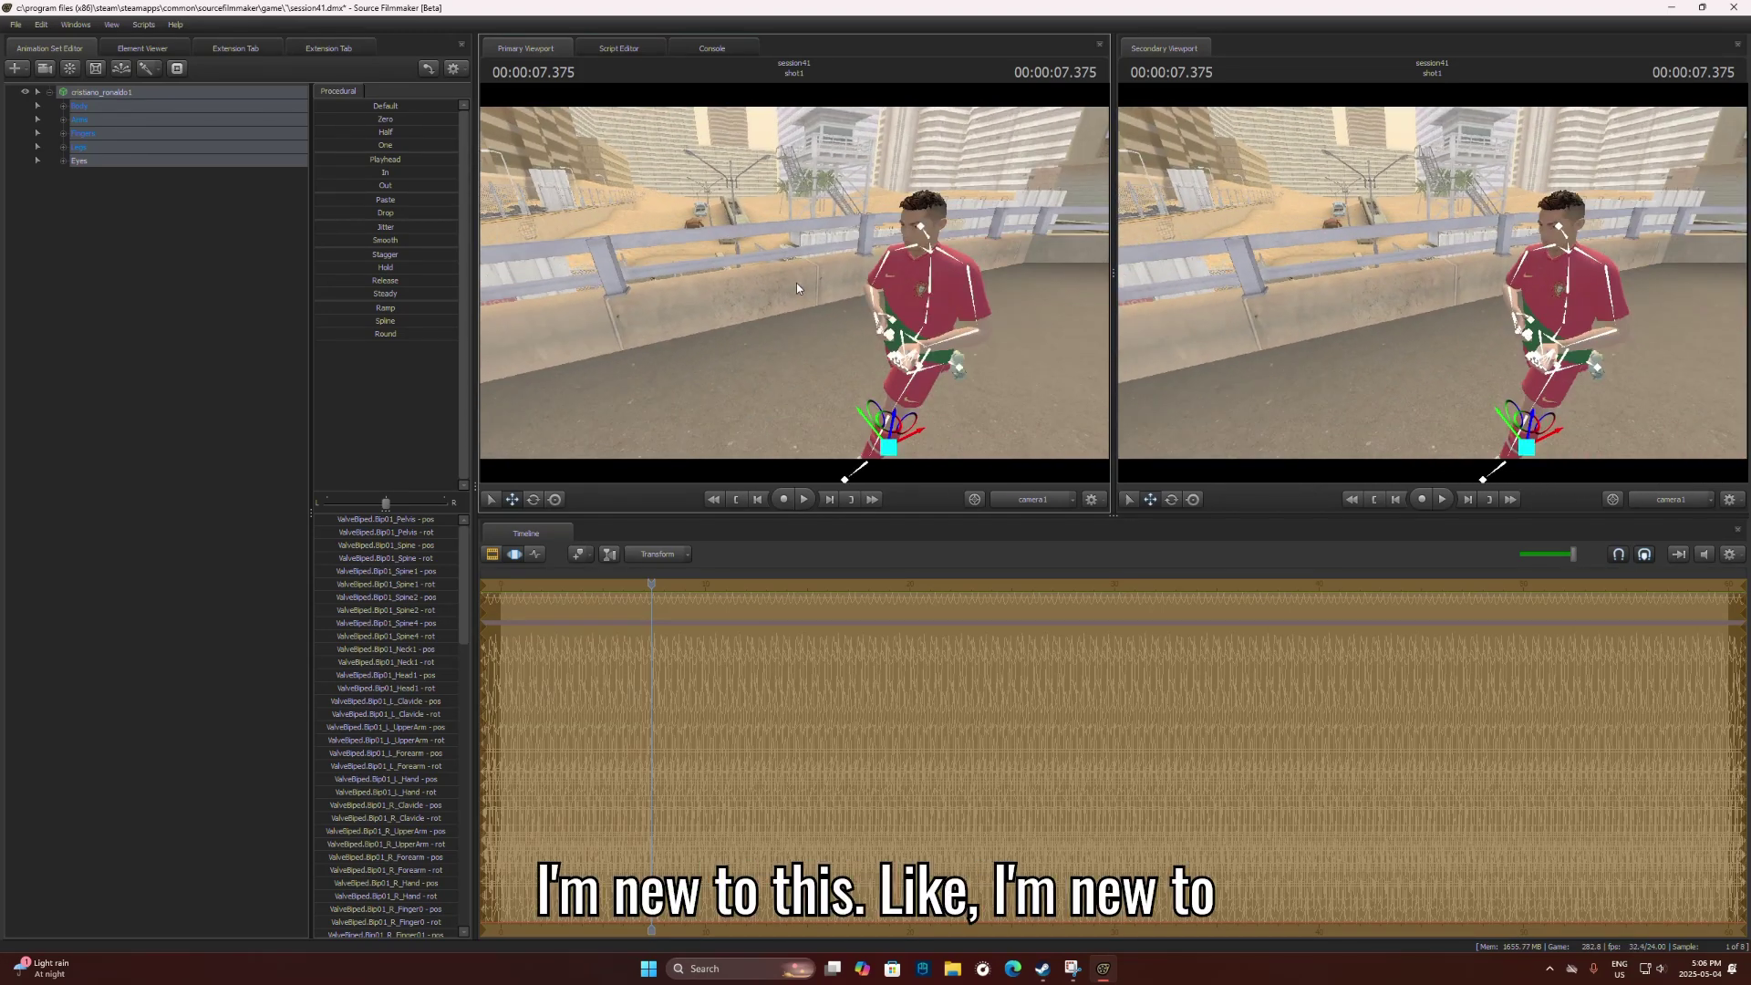
{"action": "left_click_drag", "start_coordinate": [988, 238], "coordinate": [795, 288]}
{"action": "left_click_drag", "start_coordinate": [793, 351], "coordinate": [862, 356]}
{"action": "key", "text": "w"}
{"action": "key", "text": "s"}
{"action": "key", "text": "a"}
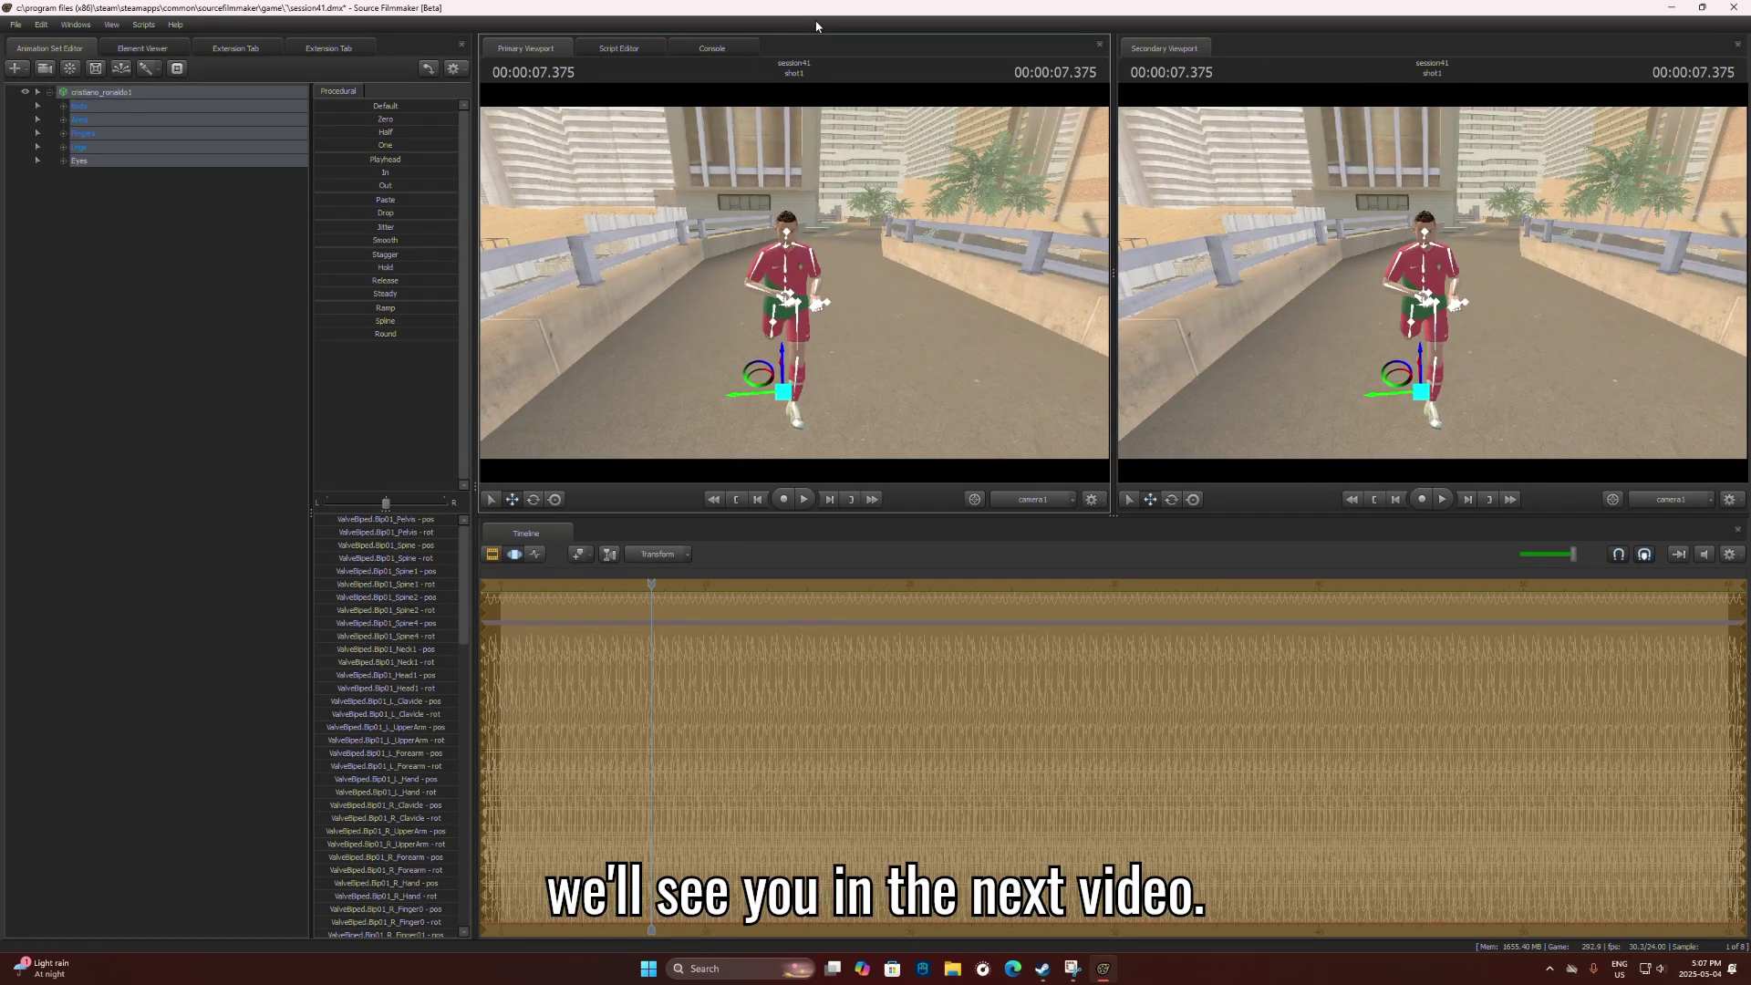